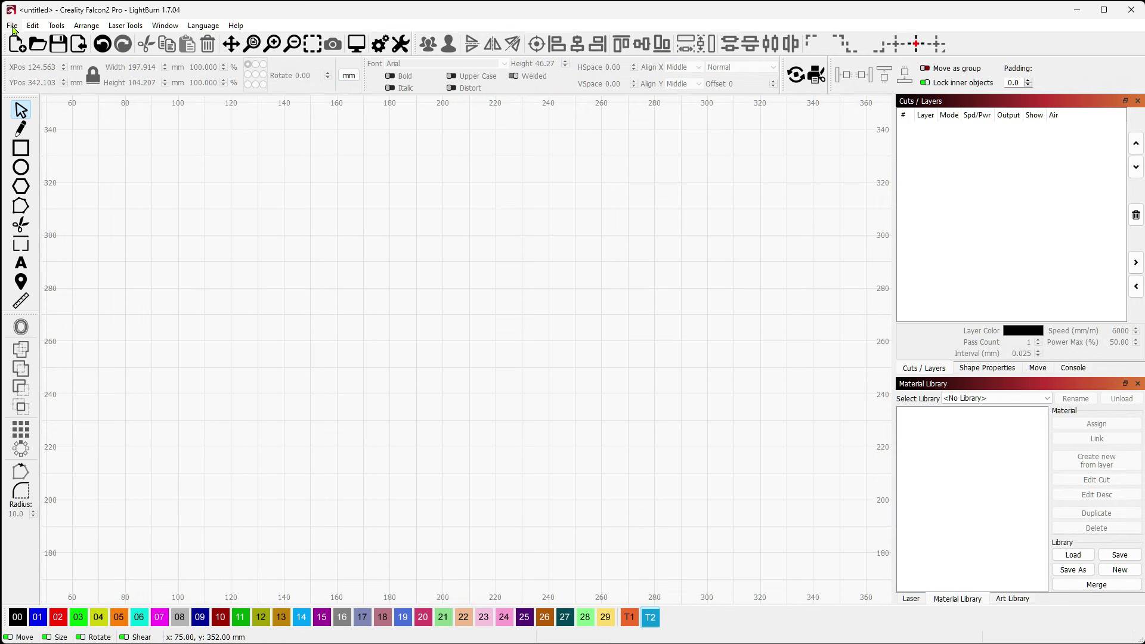
Open the Notes Test project from the recent projects list
{"action": "left_click", "coordinate": [12, 26]}
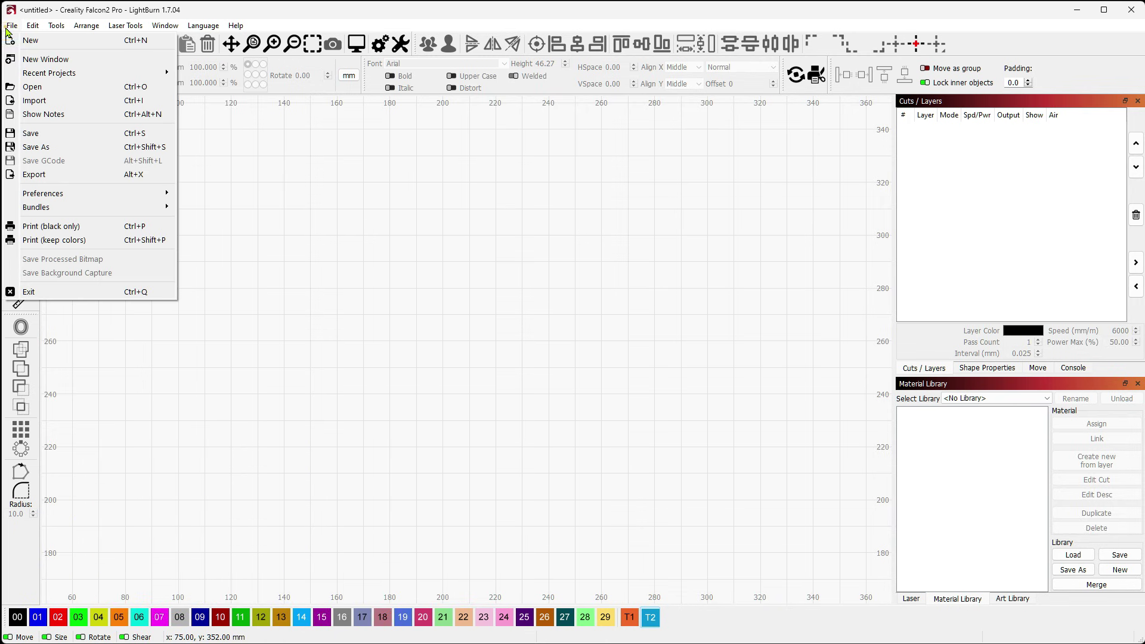
{"action": "mouse_move", "coordinate": [45, 77]}
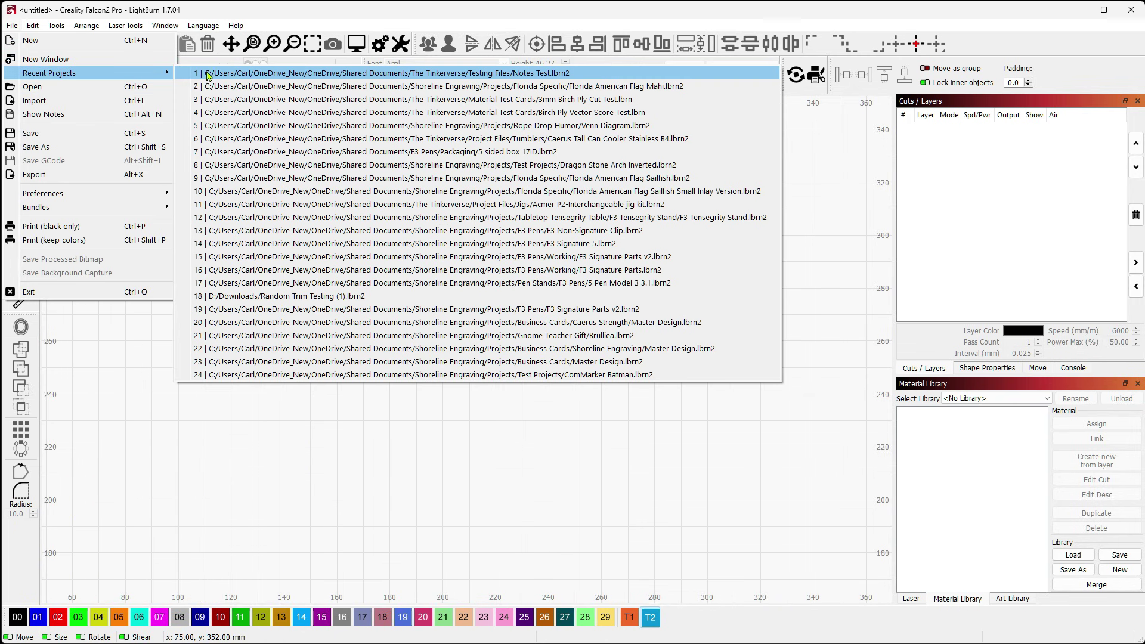
{"action": "left_click", "coordinate": [276, 74]}
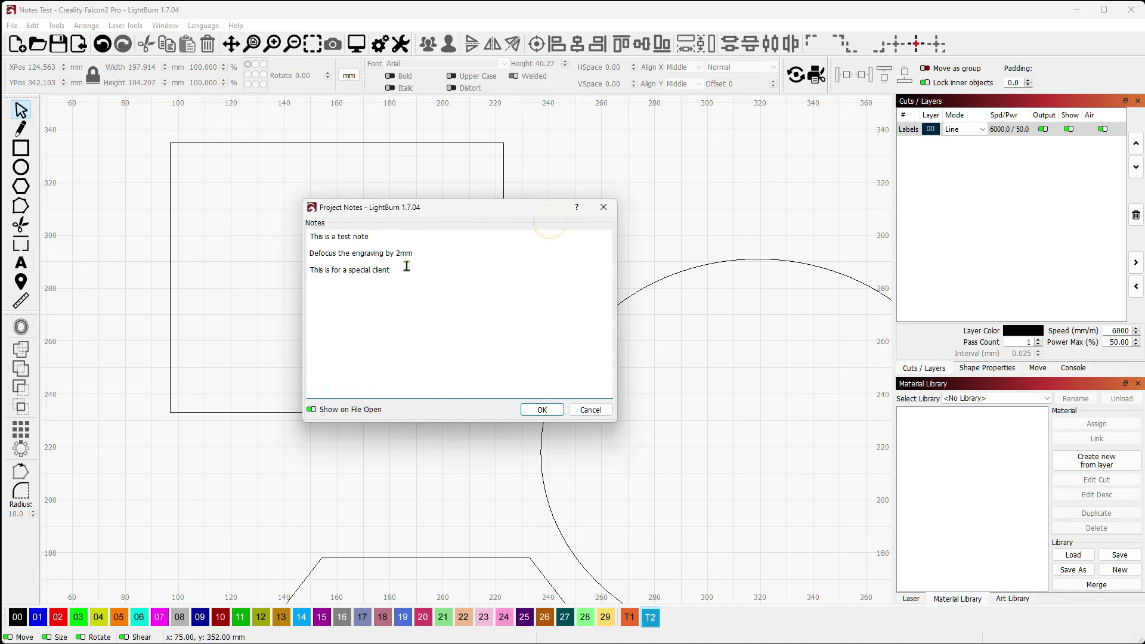
Select the first and second note lines in the Project Notes dialog
{"action": "triple_click", "coordinate": [375, 232]}
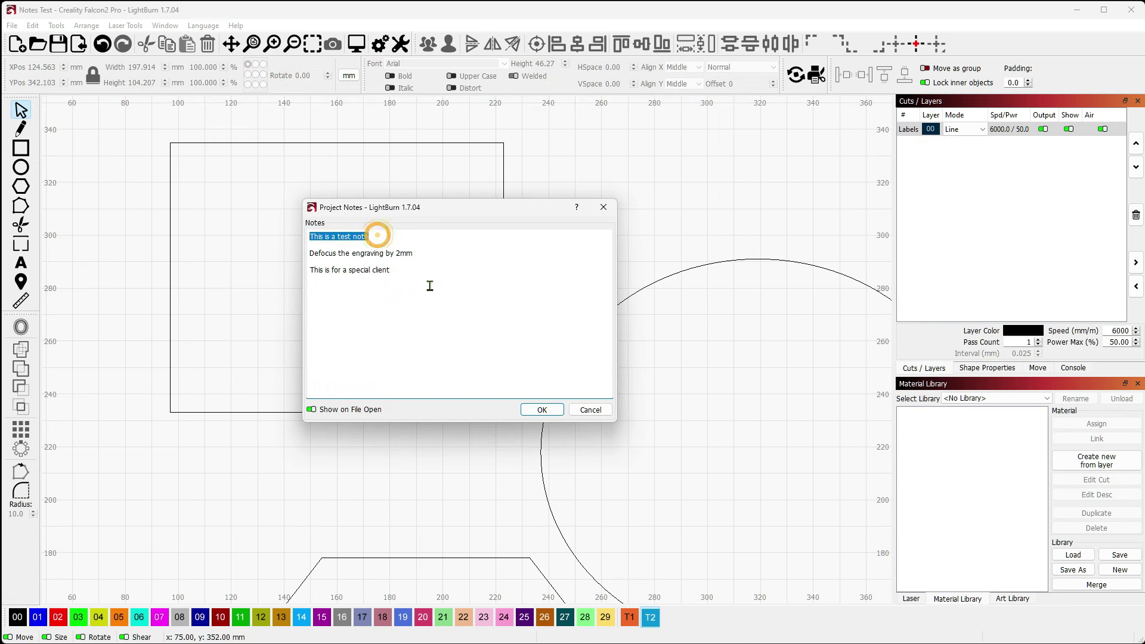
{"action": "left_click", "coordinate": [414, 272]}
{"action": "triple_click", "coordinate": [421, 253]}
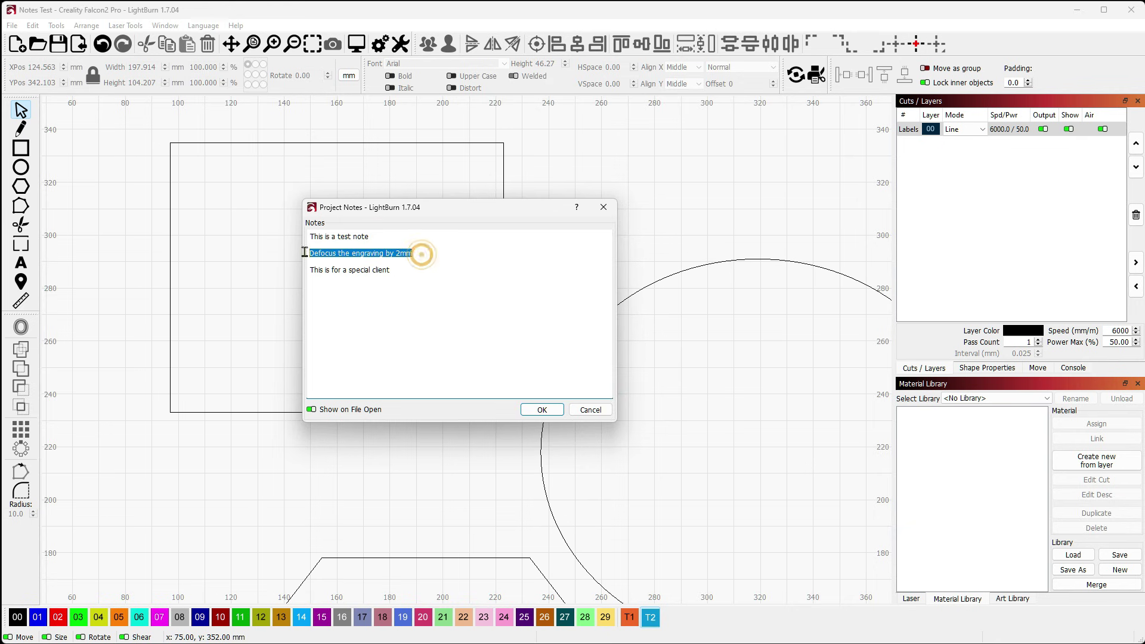
{"action": "left_click", "coordinate": [427, 279]}
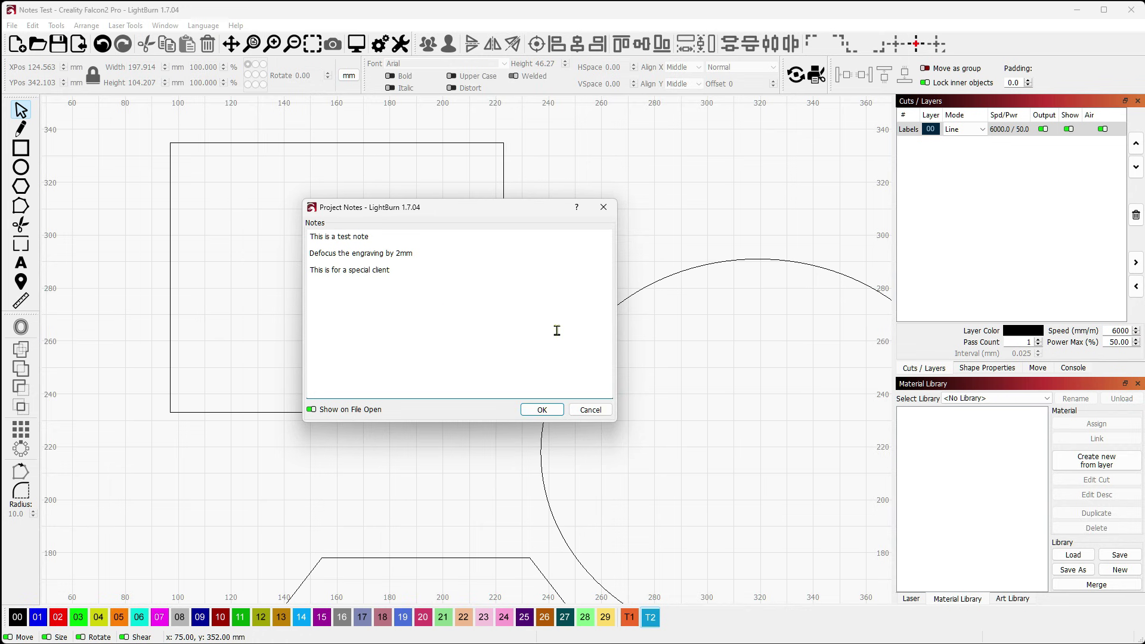
Reopen the project notes and confirm them with Show on File Open enabled
{"action": "left_click", "coordinate": [596, 408]}
{"action": "left_click", "coordinate": [12, 26]}
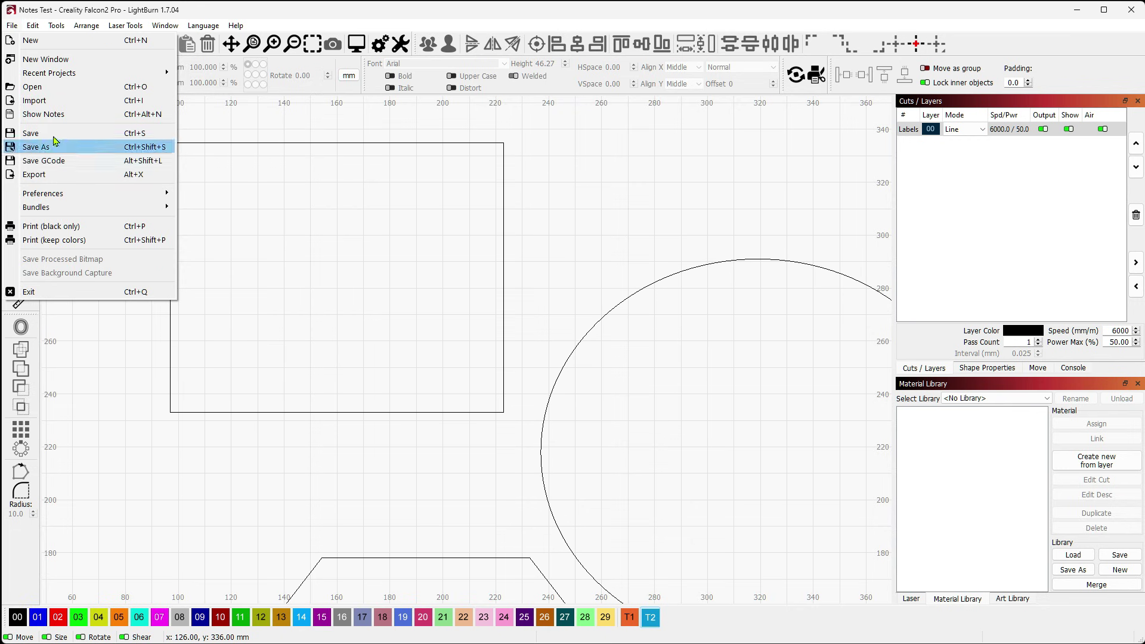
{"action": "left_click", "coordinate": [56, 114]}
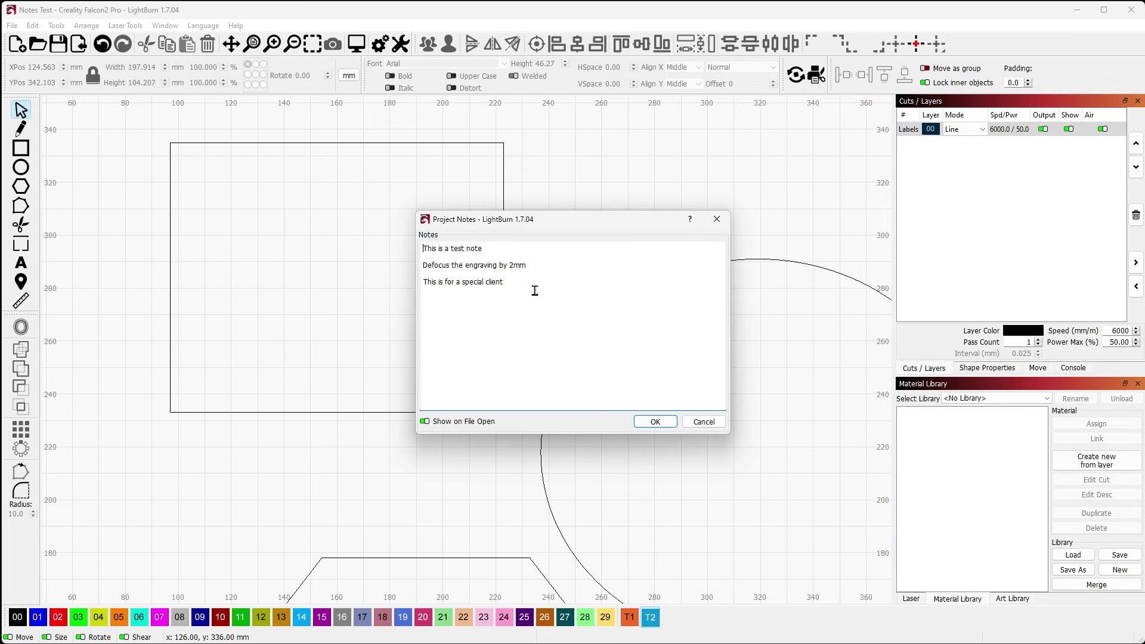
{"action": "key", "text": "ctrl+a"}
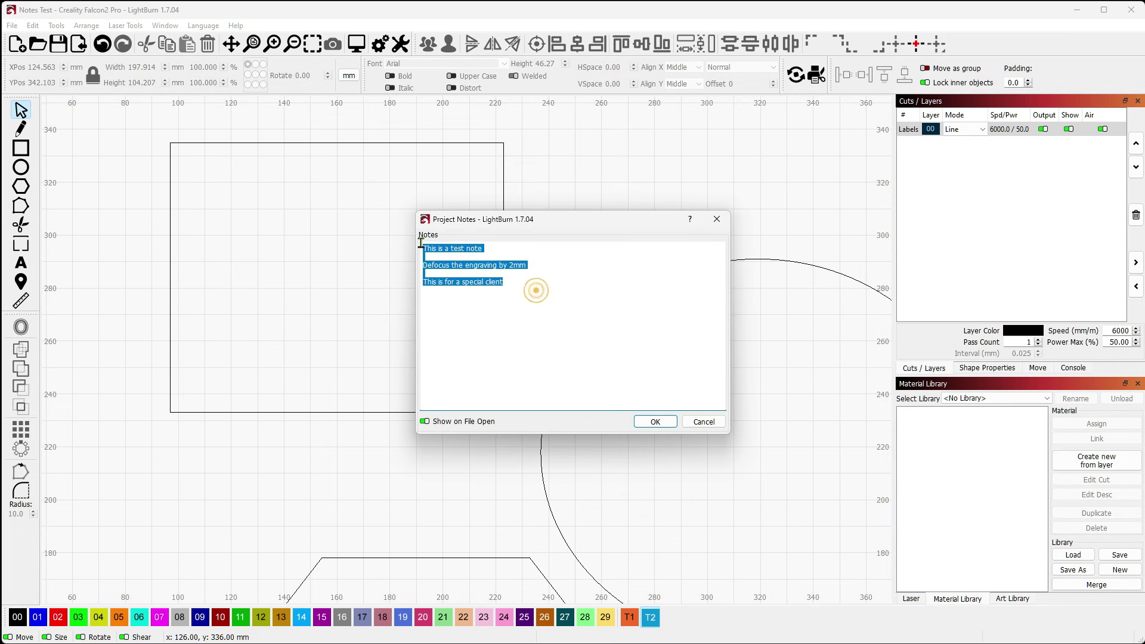
{"action": "left_click", "coordinate": [425, 422]}
{"action": "left_click", "coordinate": [425, 421]}
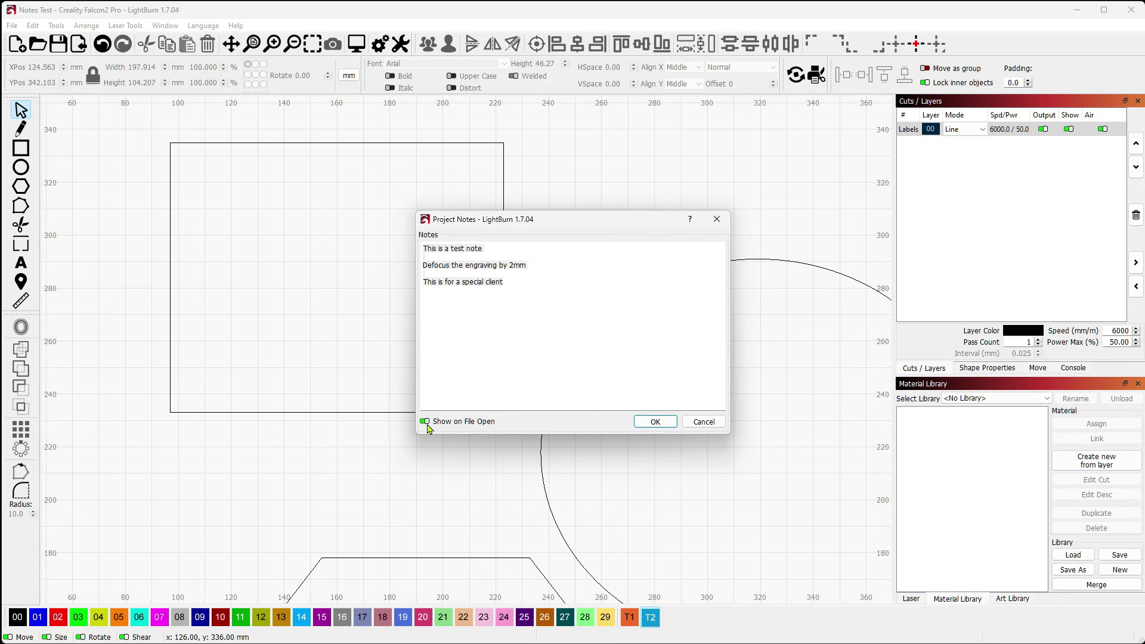
{"action": "left_click", "coordinate": [425, 421]}
{"action": "left_click", "coordinate": [425, 422]}
{"action": "left_click", "coordinate": [655, 422]}
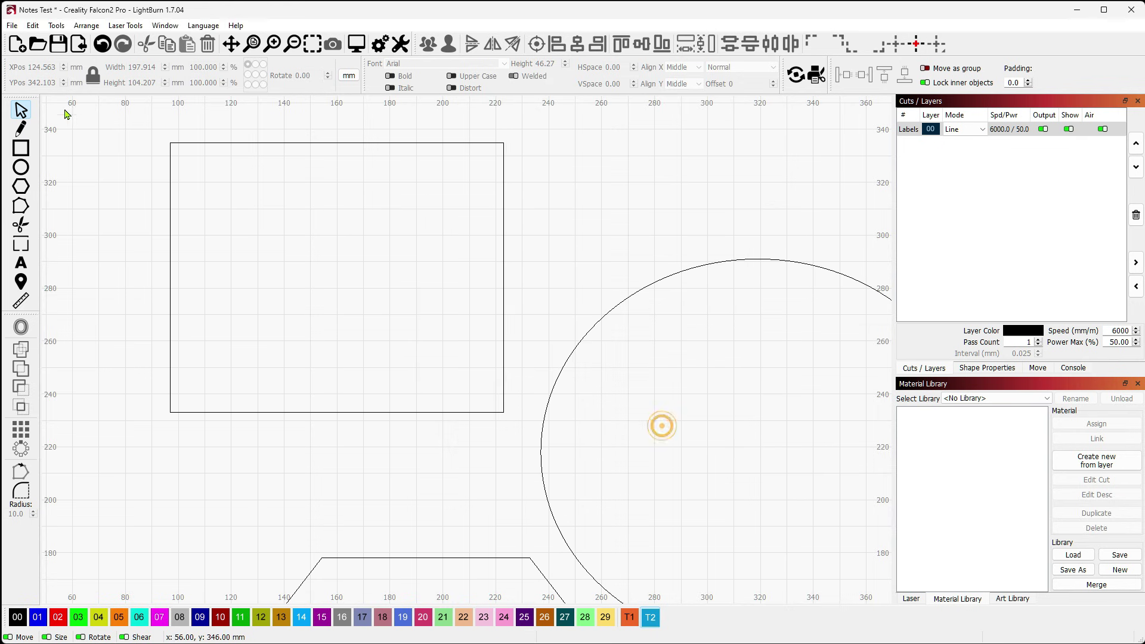
Start a new project, saving the modified Notes Test when prompted
{"action": "left_click", "coordinate": [12, 25]}
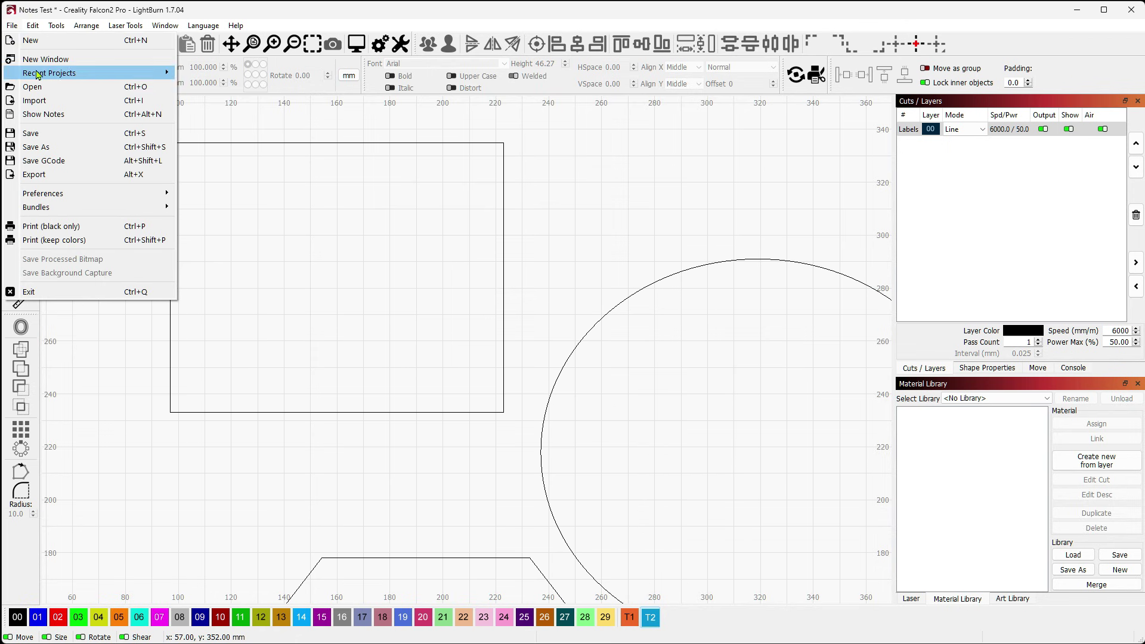
{"action": "left_click", "coordinate": [28, 40]}
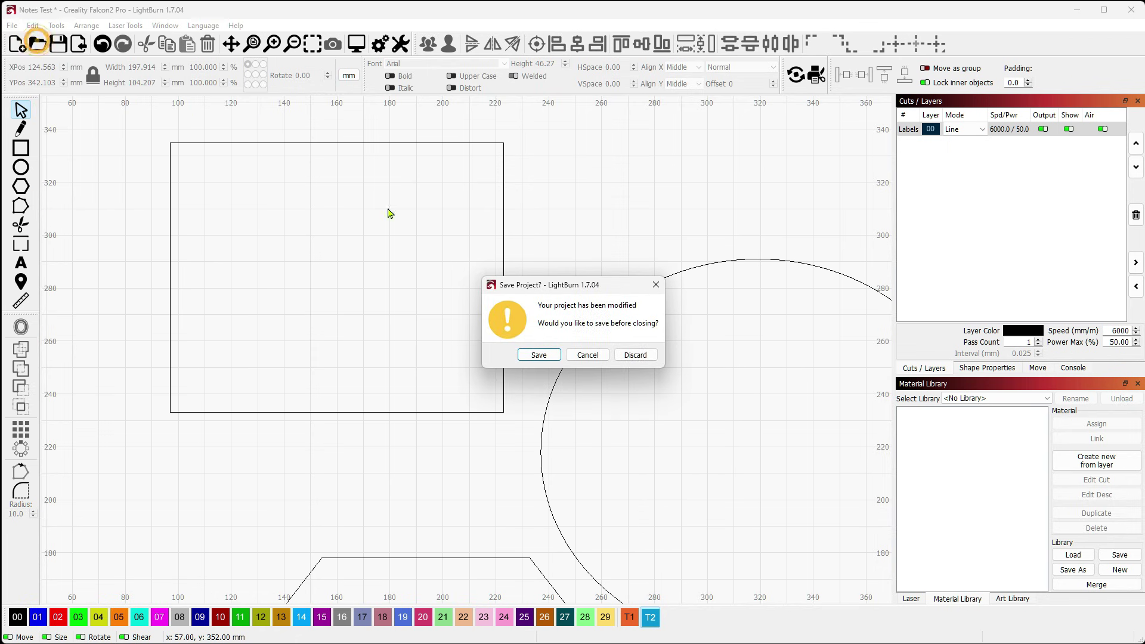
{"action": "left_click", "coordinate": [540, 354]}
Reopen Notes Test from Recent Projects and move the notes window aside
{"action": "left_click", "coordinate": [12, 26]}
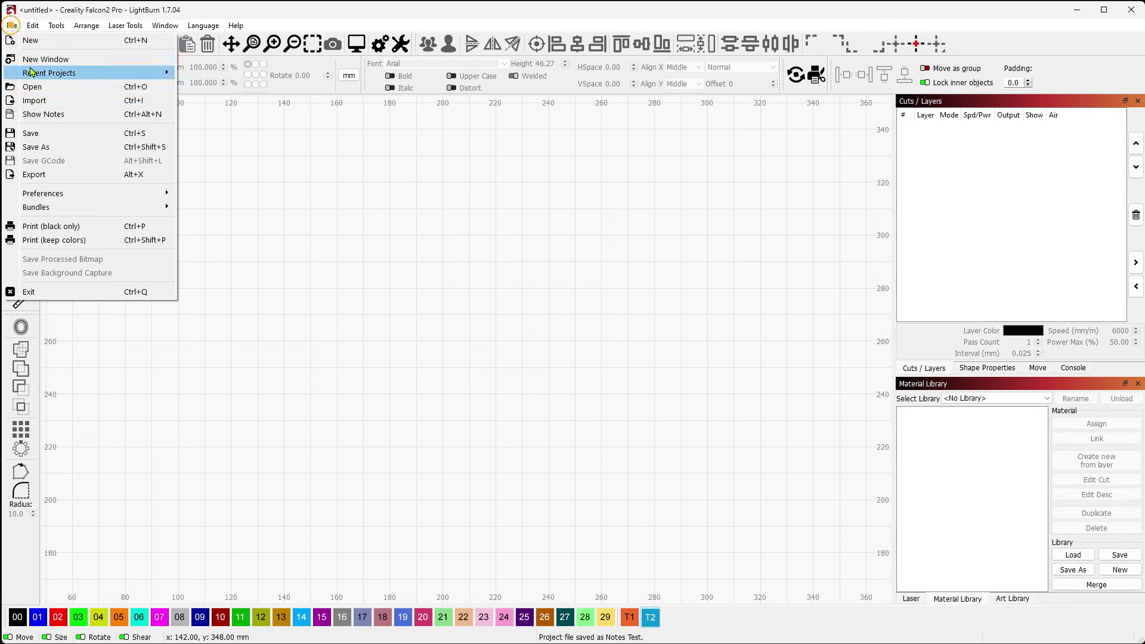
{"action": "left_click", "coordinate": [39, 73]}
{"action": "left_click", "coordinate": [253, 73]}
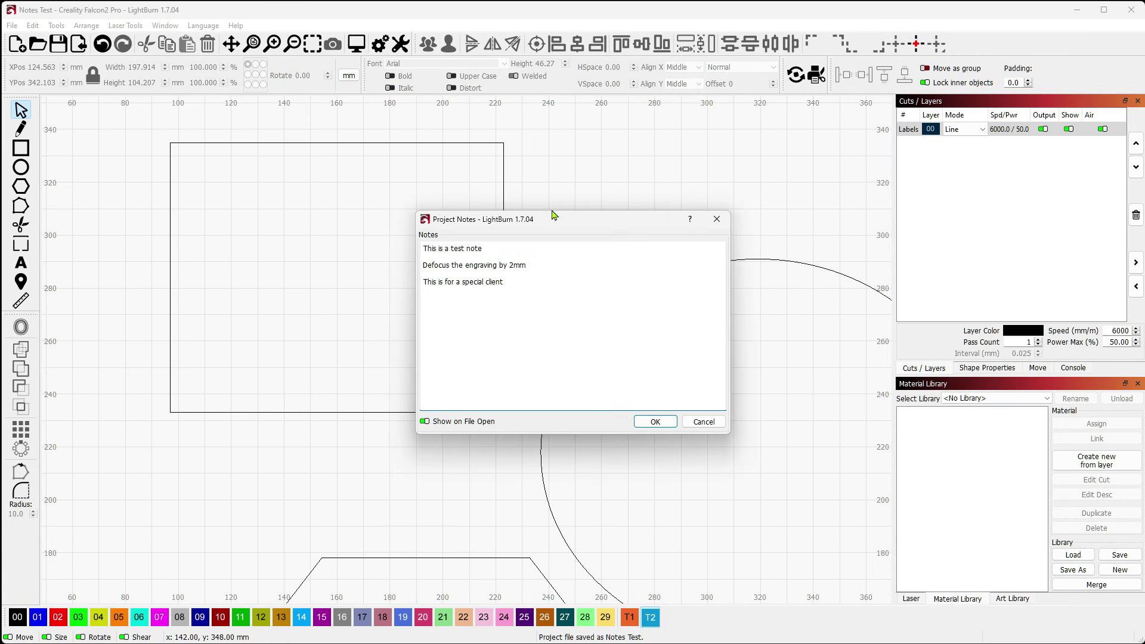
{"action": "left_click_drag", "start_coordinate": [548, 209], "coordinate": [378, 215]}
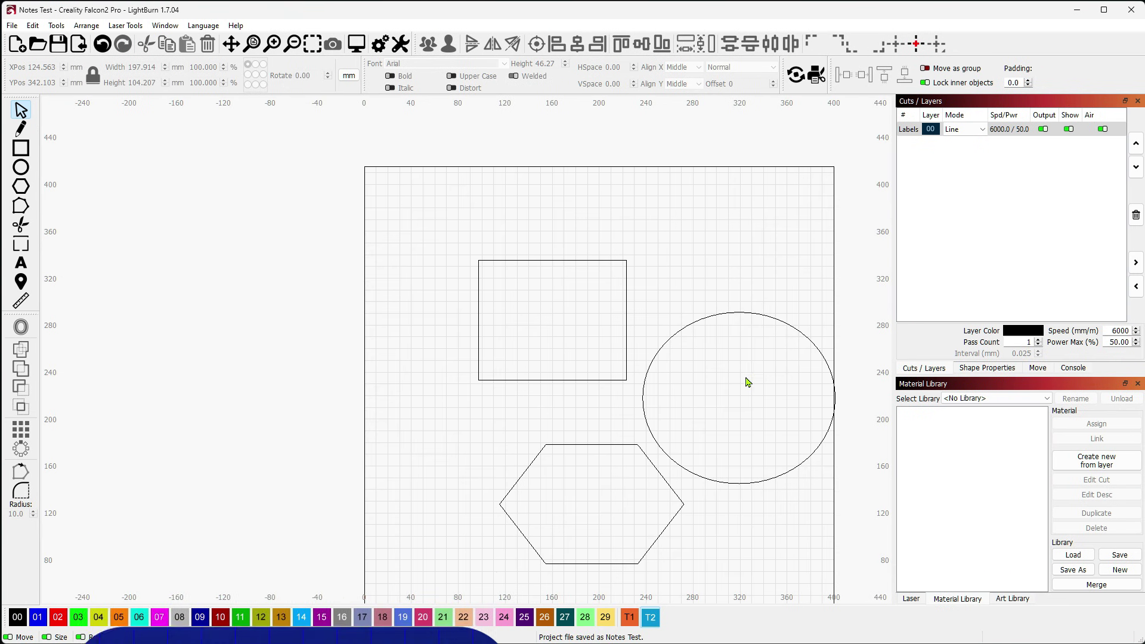
Marquee-select the rectangle, circle and hexagon, drag them slightly left, then reselect them
{"action": "left_click_drag", "start_coordinate": [748, 382], "coordinate": [641, 350]}
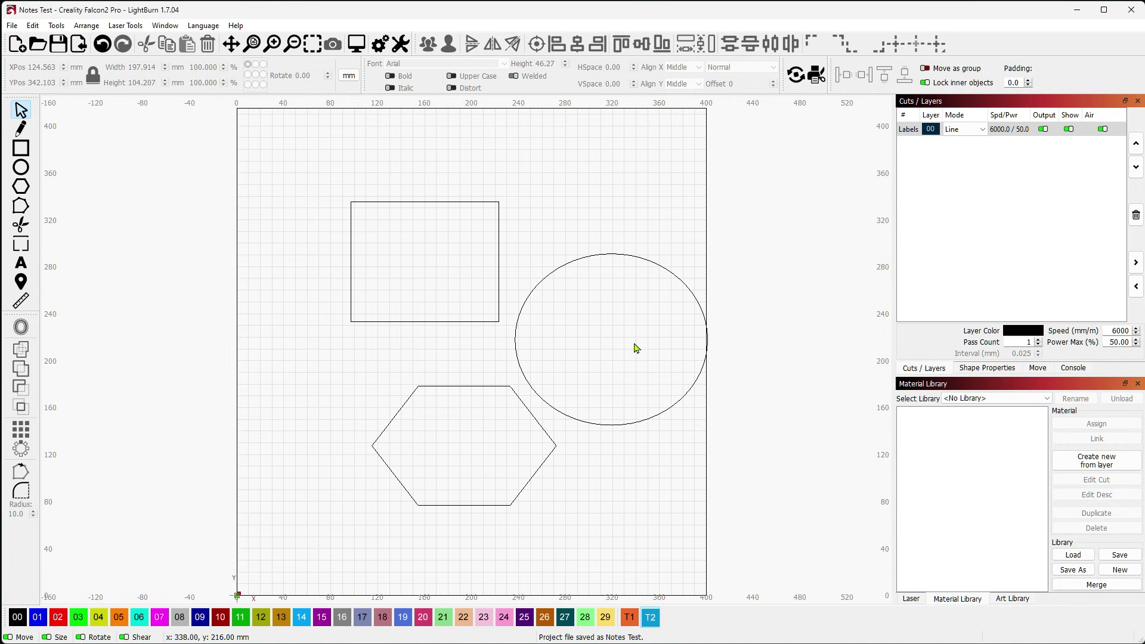
{"action": "left_click_drag", "start_coordinate": [292, 157], "coordinate": [752, 526]}
{"action": "left_click_drag", "start_coordinate": [529, 349], "coordinate": [486, 338]}
{"action": "left_click_drag", "start_coordinate": [332, 173], "coordinate": [855, 582]}
{"action": "left_click_drag", "start_coordinate": [529, 355], "coordinate": [480, 351]}
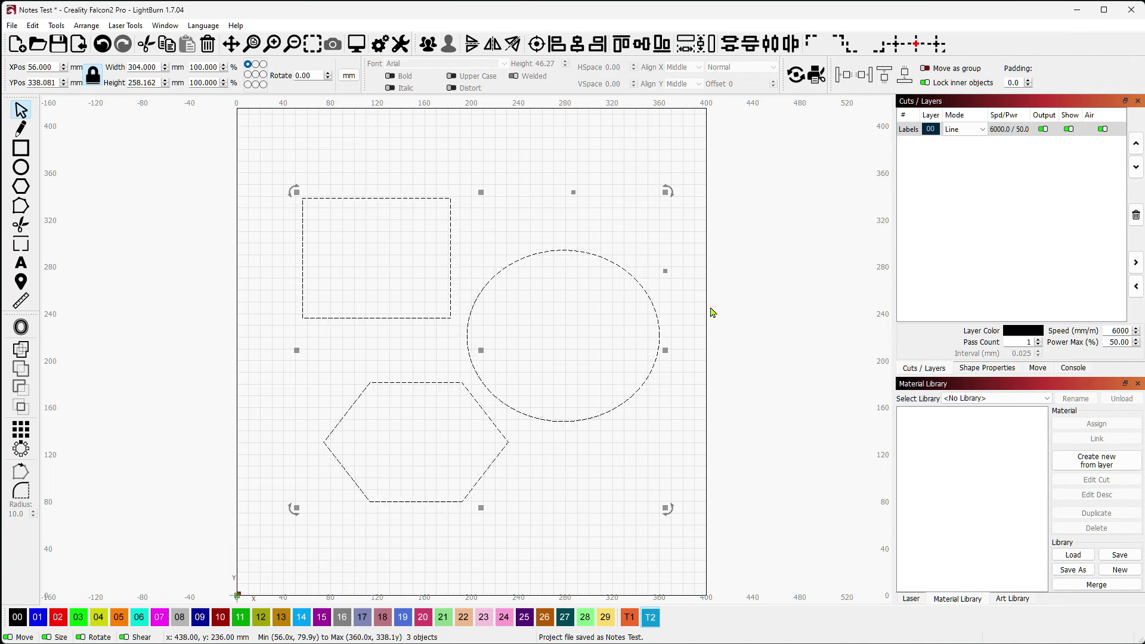
{"action": "left_click", "coordinate": [237, 193]}
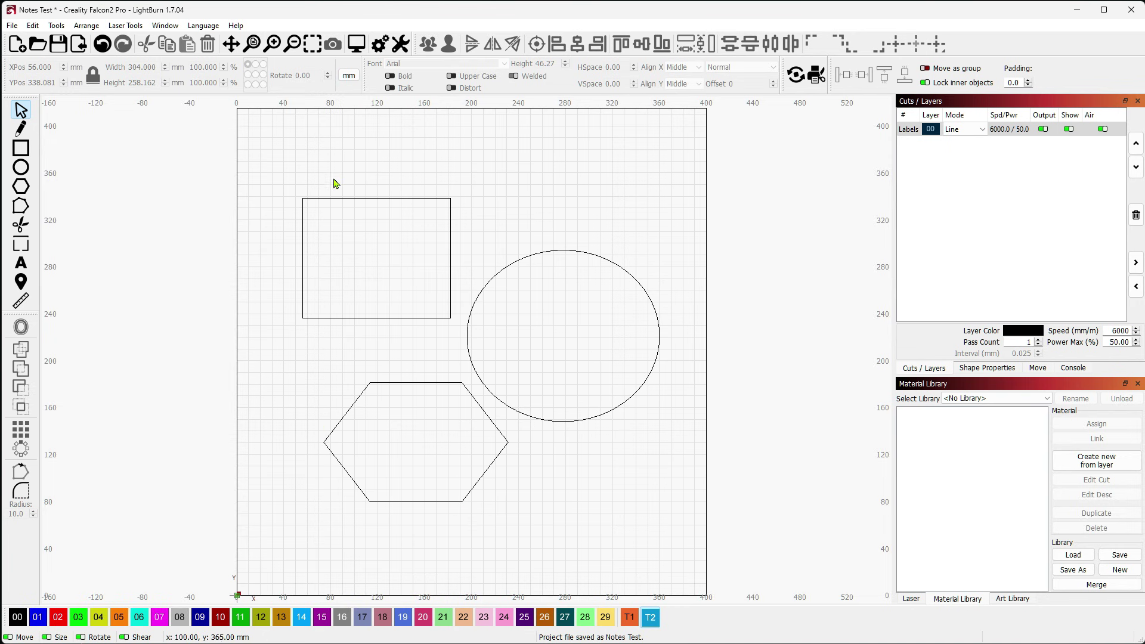
{"action": "left_click_drag", "start_coordinate": [259, 153], "coordinate": [740, 554]}
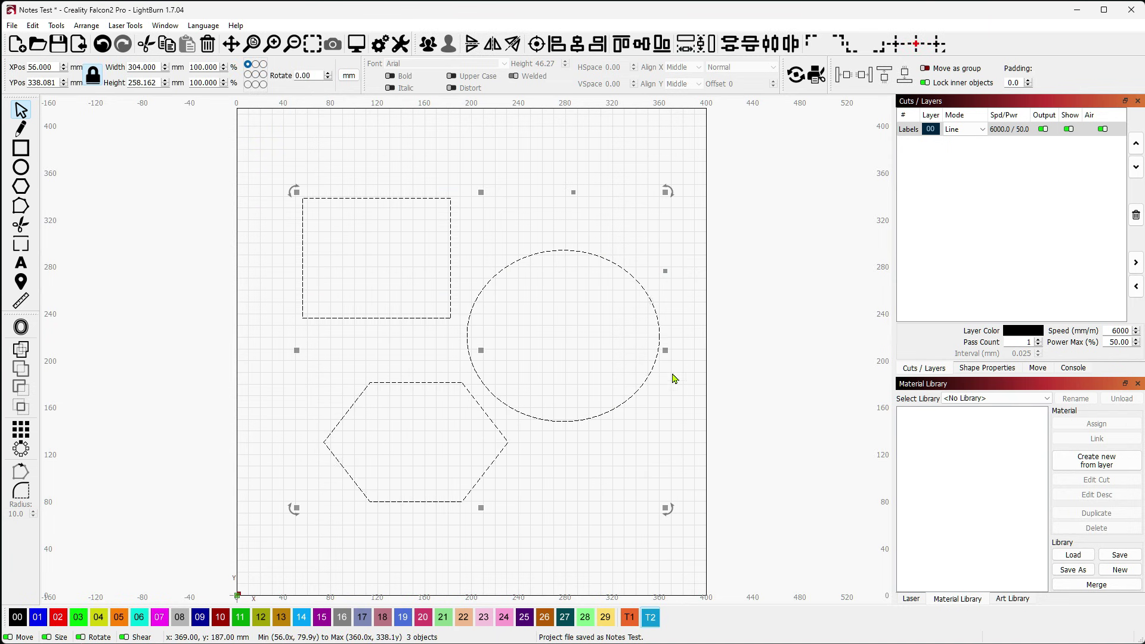
Create a rubber-band outline around the three shapes, move it to layer 00, then undo it
{"action": "left_click", "coordinate": [86, 25]}
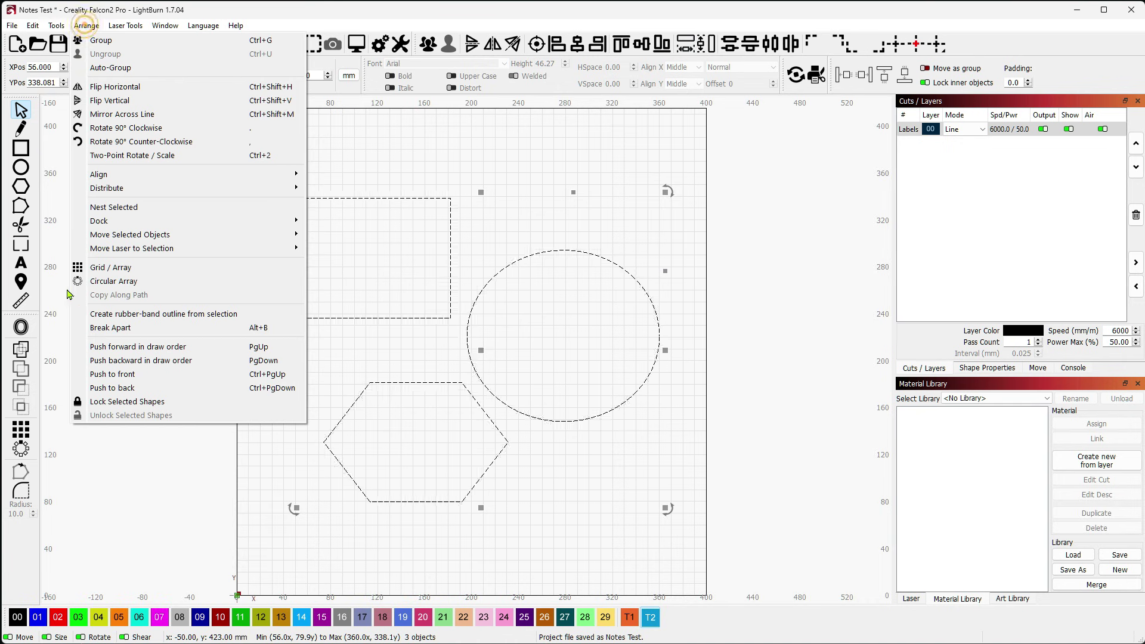
{"action": "left_click", "coordinate": [127, 316]}
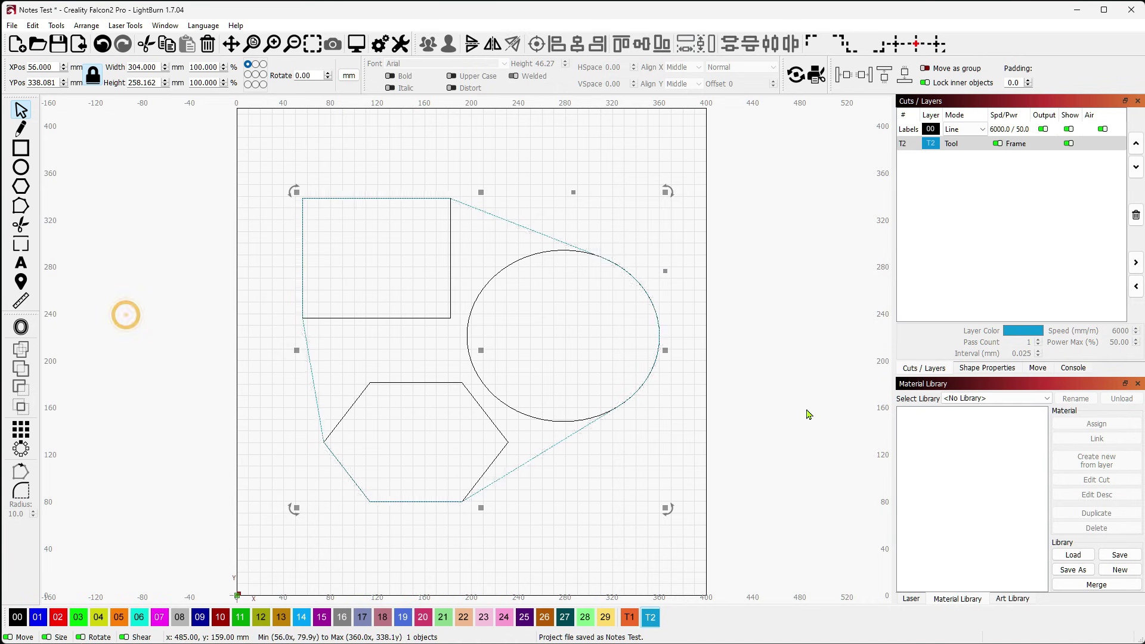
{"action": "left_click", "coordinate": [726, 252]}
{"action": "left_click", "coordinate": [523, 227]}
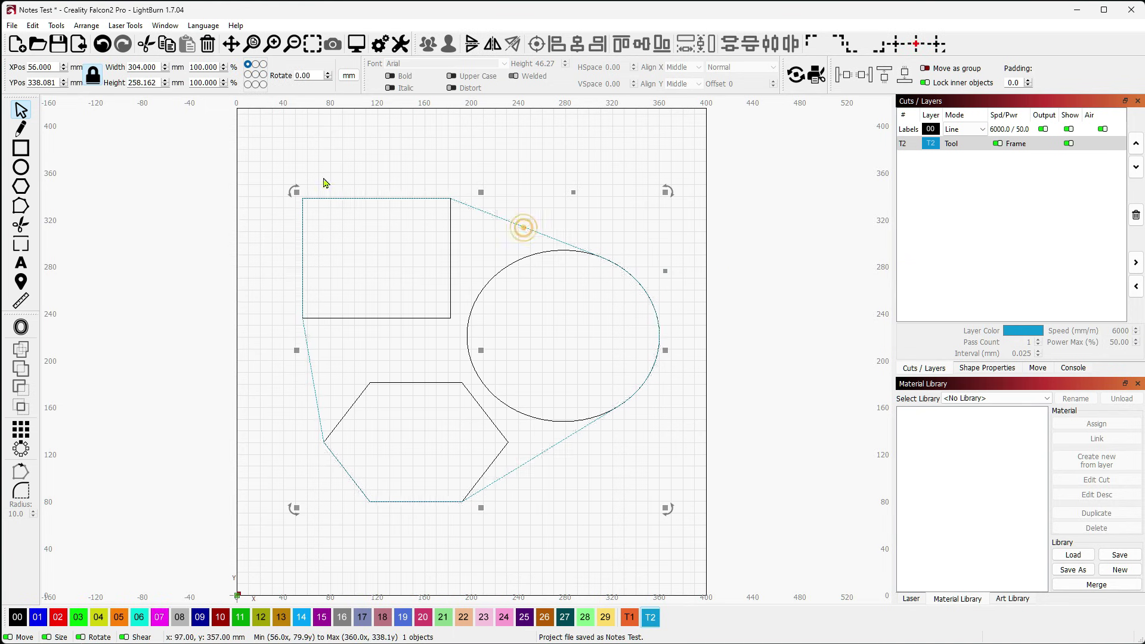
{"action": "left_click", "coordinate": [14, 617]}
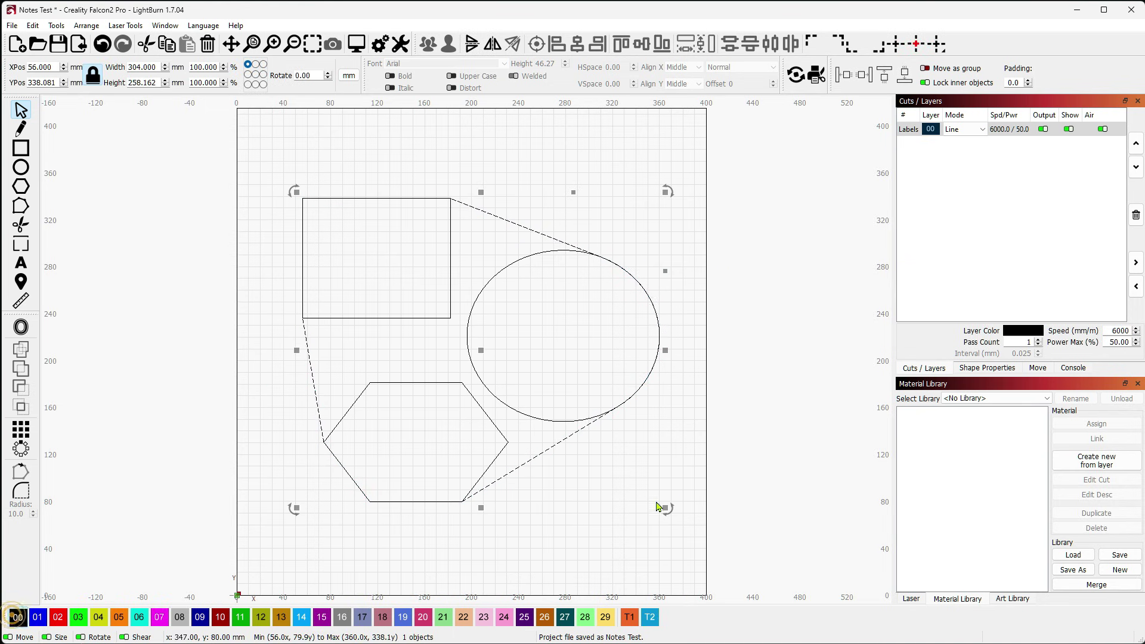
{"action": "left_click", "coordinate": [782, 462]}
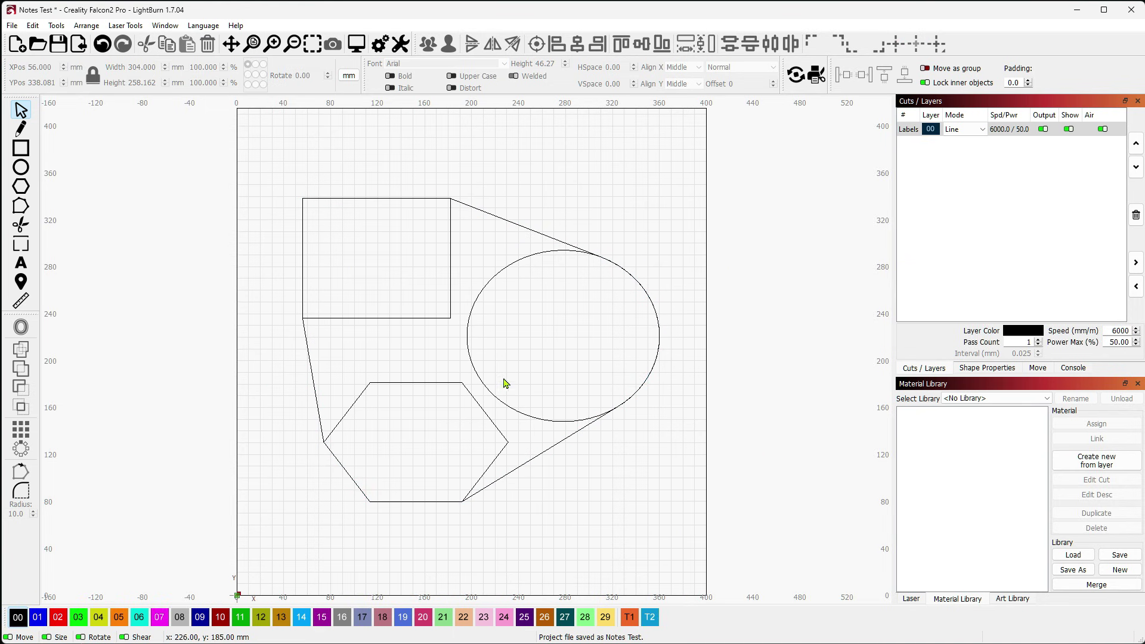
{"action": "key", "text": "ctrl+z"}
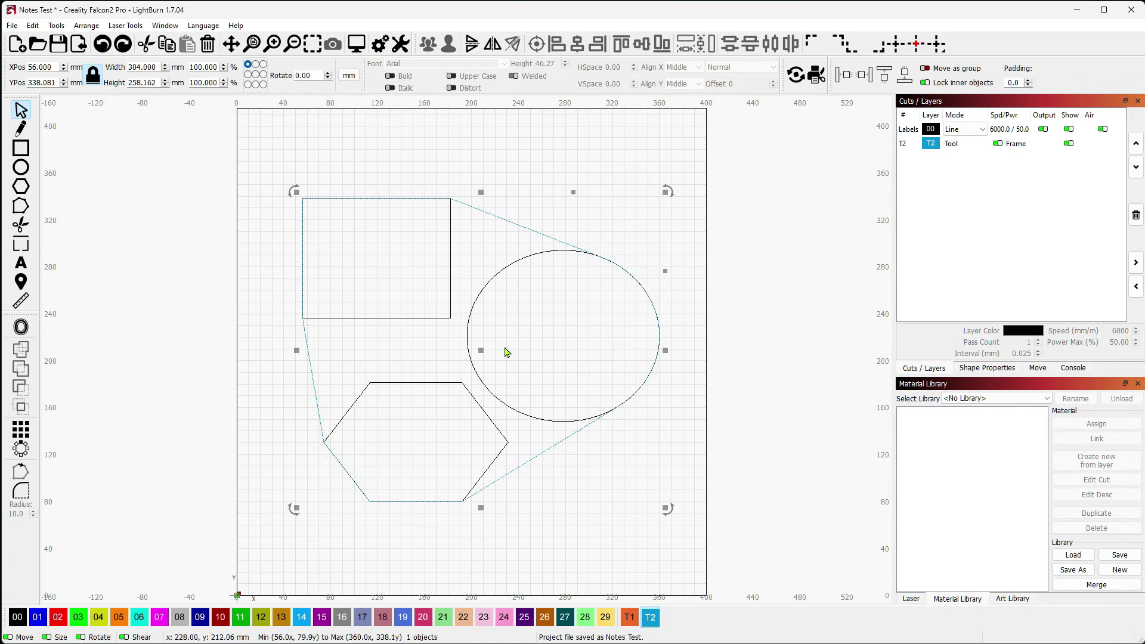
{"action": "key", "text": "Escape"}
{"action": "left_click", "coordinate": [507, 344]}
{"action": "key", "text": "ctrl+z"}
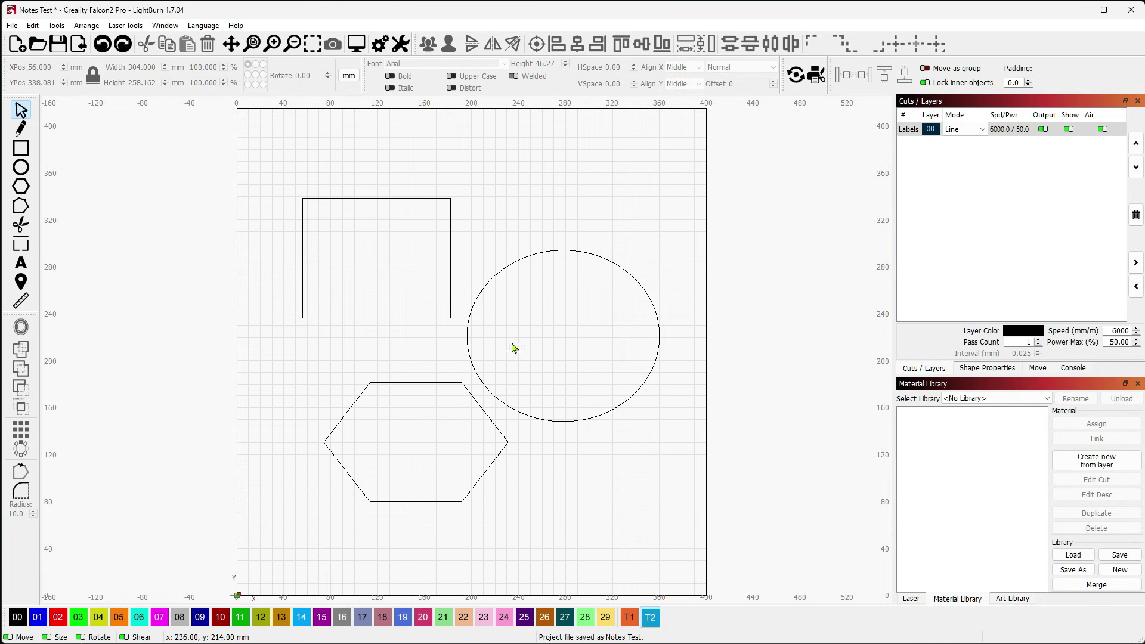
Outline just the rectangle and circle together with a rubber-band outline
{"action": "left_click_drag", "start_coordinate": [511, 342], "coordinate": [420, 279]}
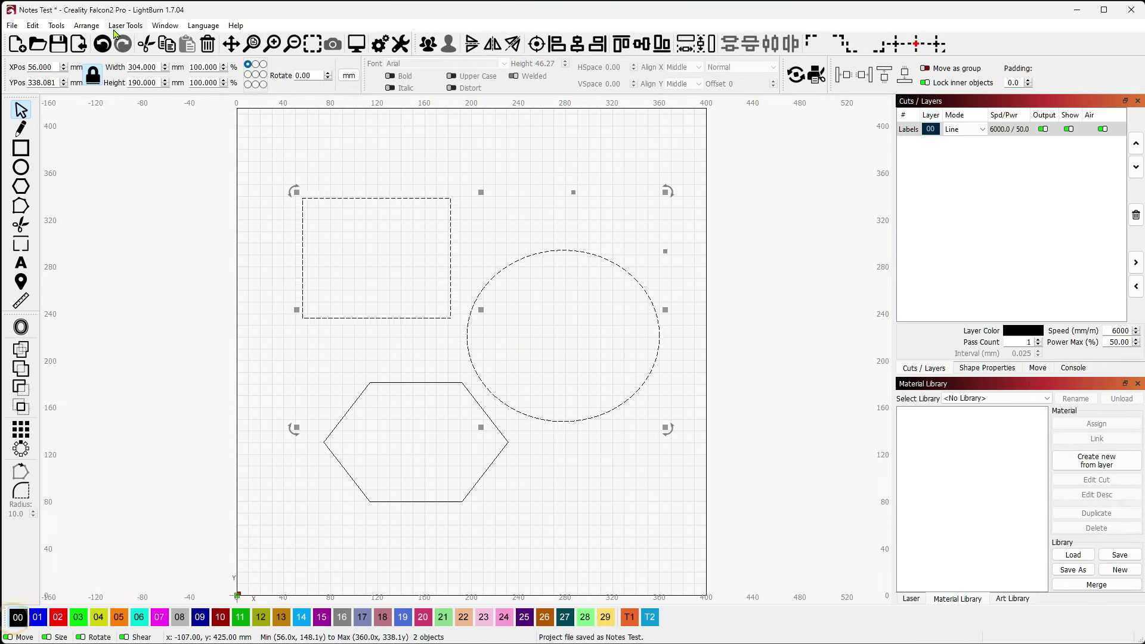
{"action": "left_click", "coordinate": [86, 26]}
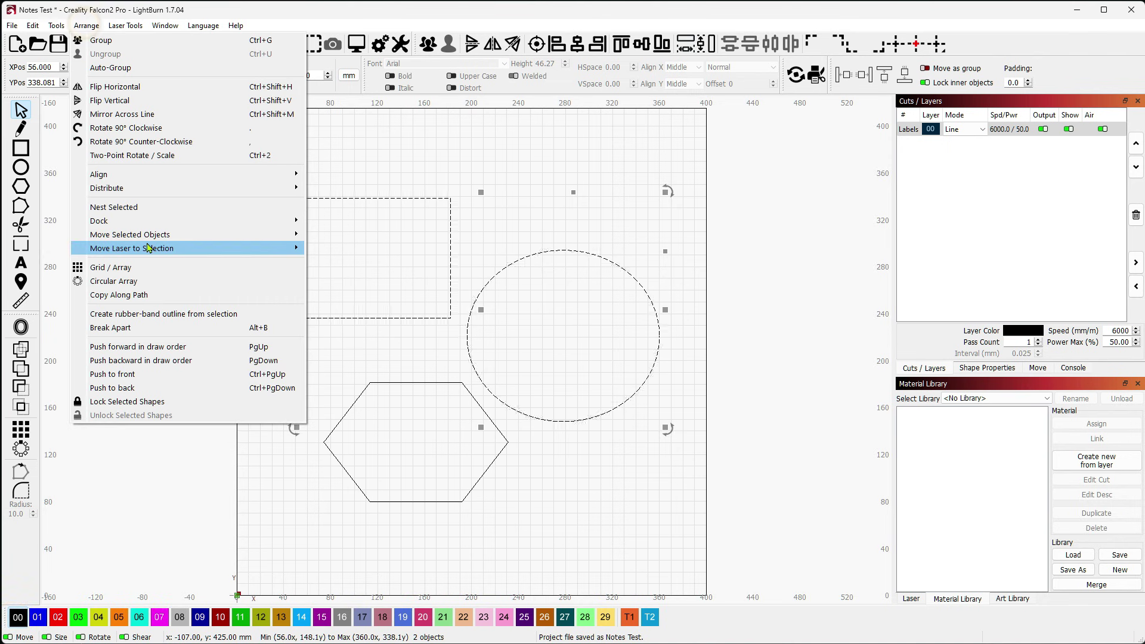
{"action": "left_click", "coordinate": [156, 314]}
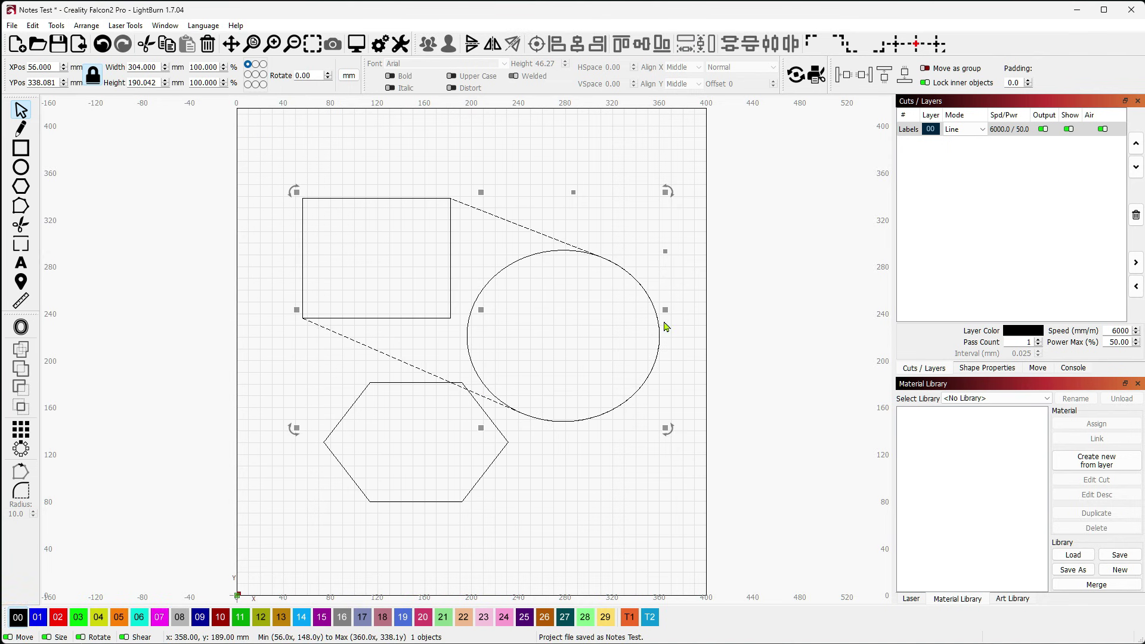
{"action": "left_click", "coordinate": [728, 470]}
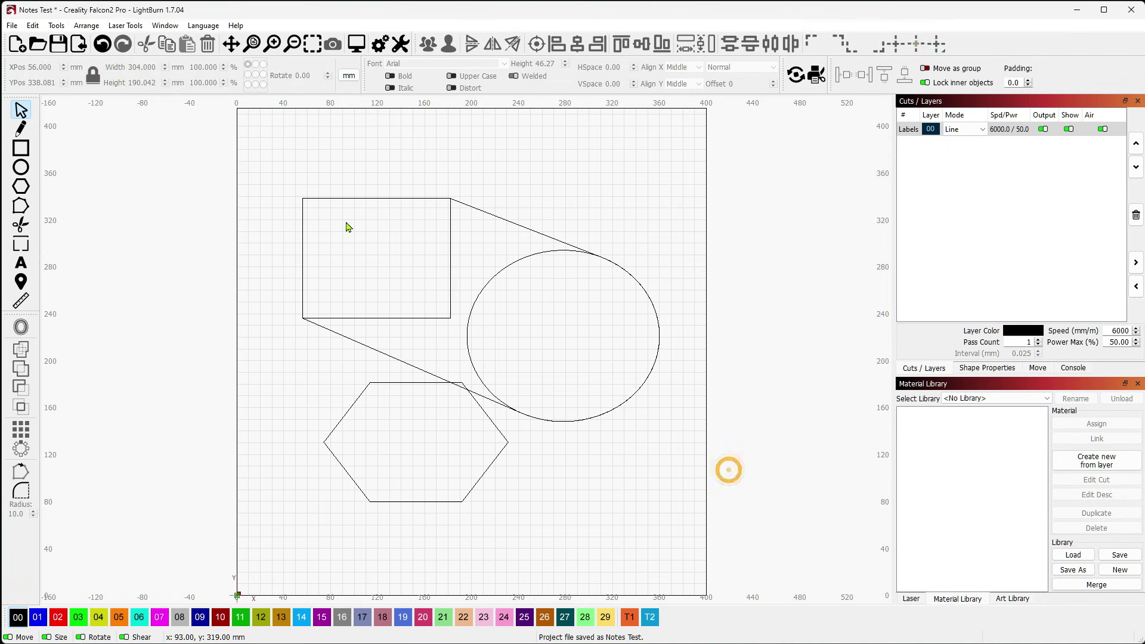
Wrap all three shapes in a rubber-band outline, then select and delete it
{"action": "left_click_drag", "start_coordinate": [261, 175], "coordinate": [691, 524]}
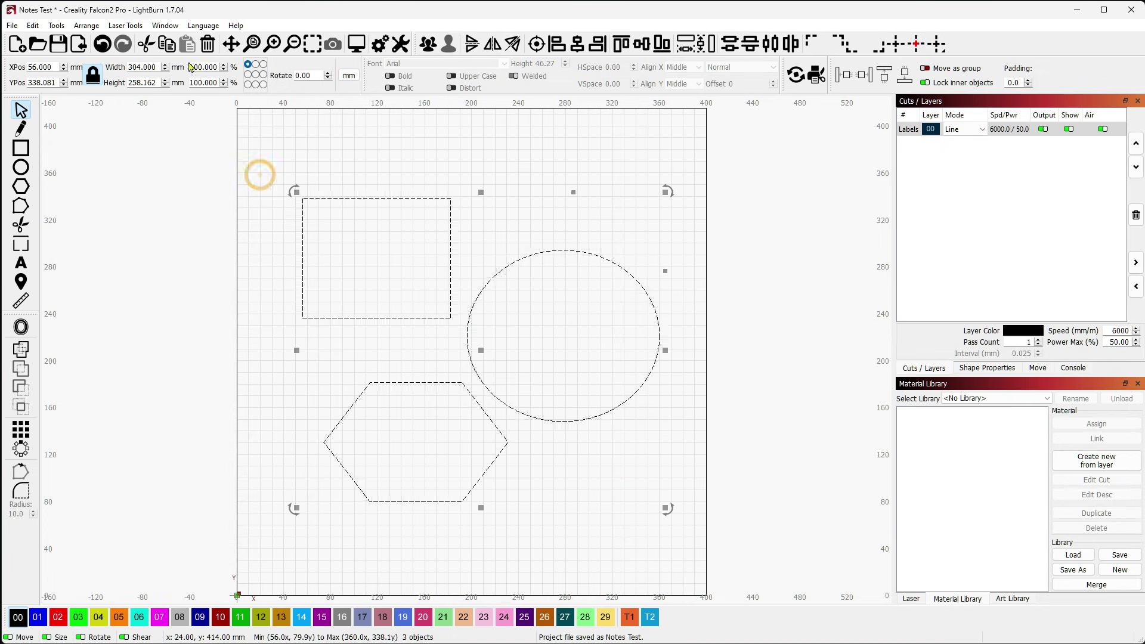
{"action": "left_click", "coordinate": [87, 25]}
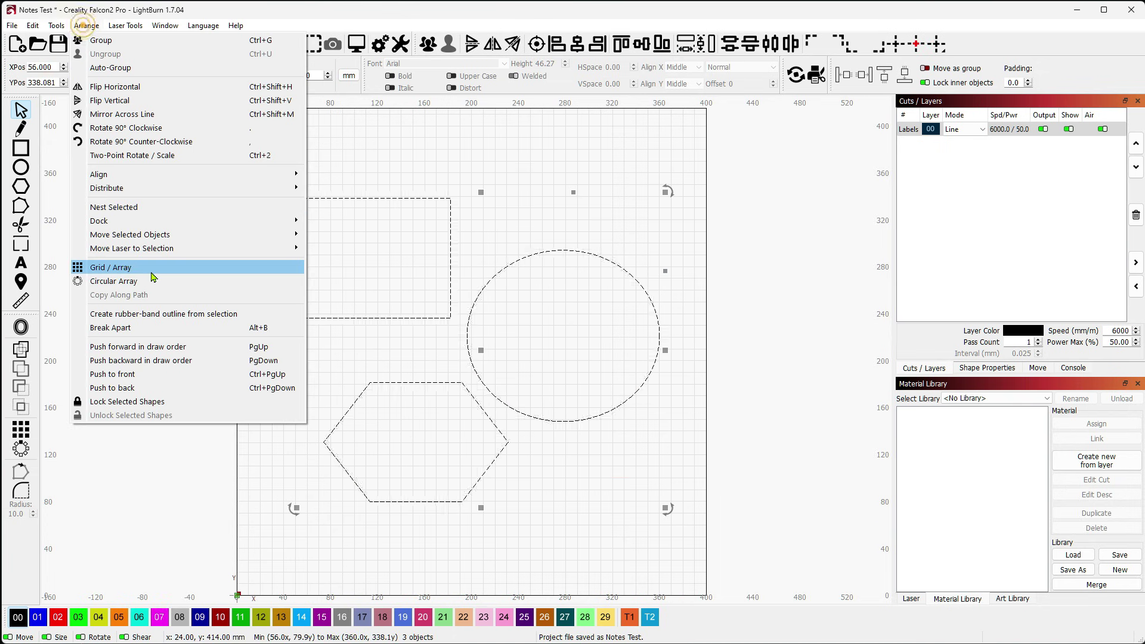
{"action": "left_click", "coordinate": [184, 314]}
{"action": "left_click", "coordinate": [737, 368]}
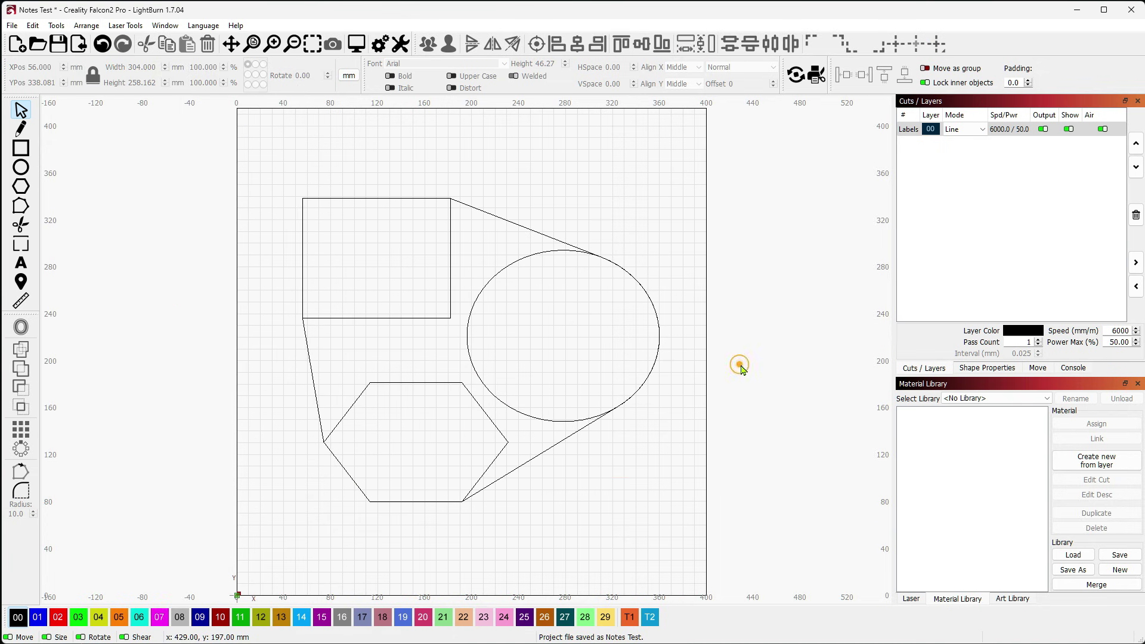
{"action": "left_click", "coordinate": [524, 228]}
{"action": "key", "text": "Delete"}
Apply Offset Shapes to the three shapes with a 16.00 outward, round-corner offset
{"action": "left_click_drag", "start_coordinate": [260, 179], "coordinate": [737, 536]}
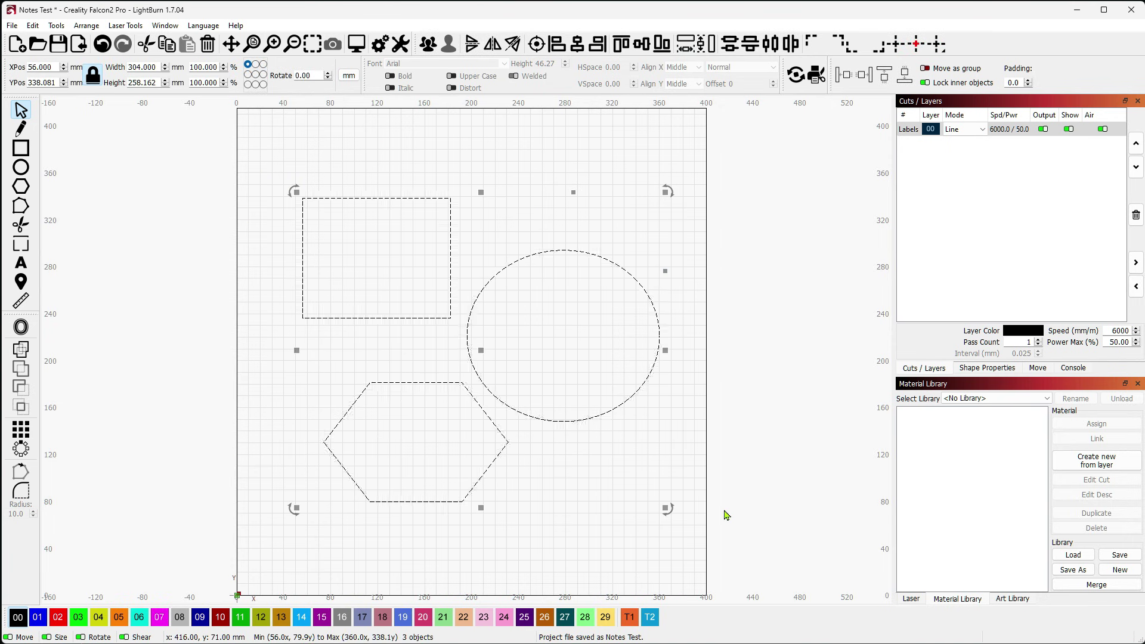
{"action": "left_click", "coordinate": [22, 328]}
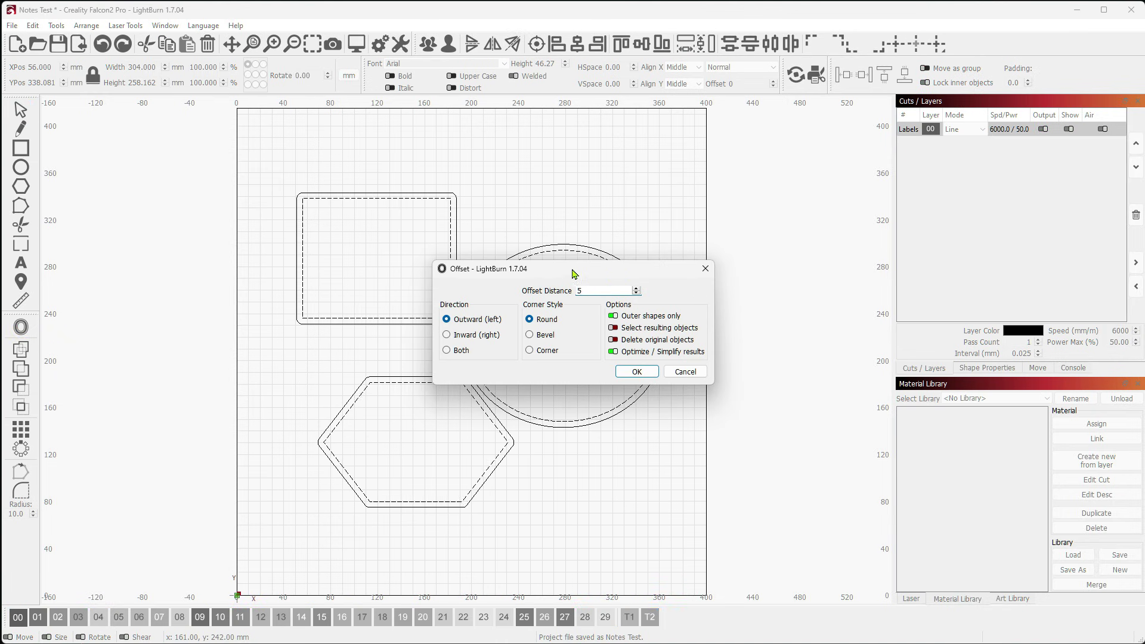
{"action": "left_click_drag", "start_coordinate": [596, 273], "coordinate": [829, 243]}
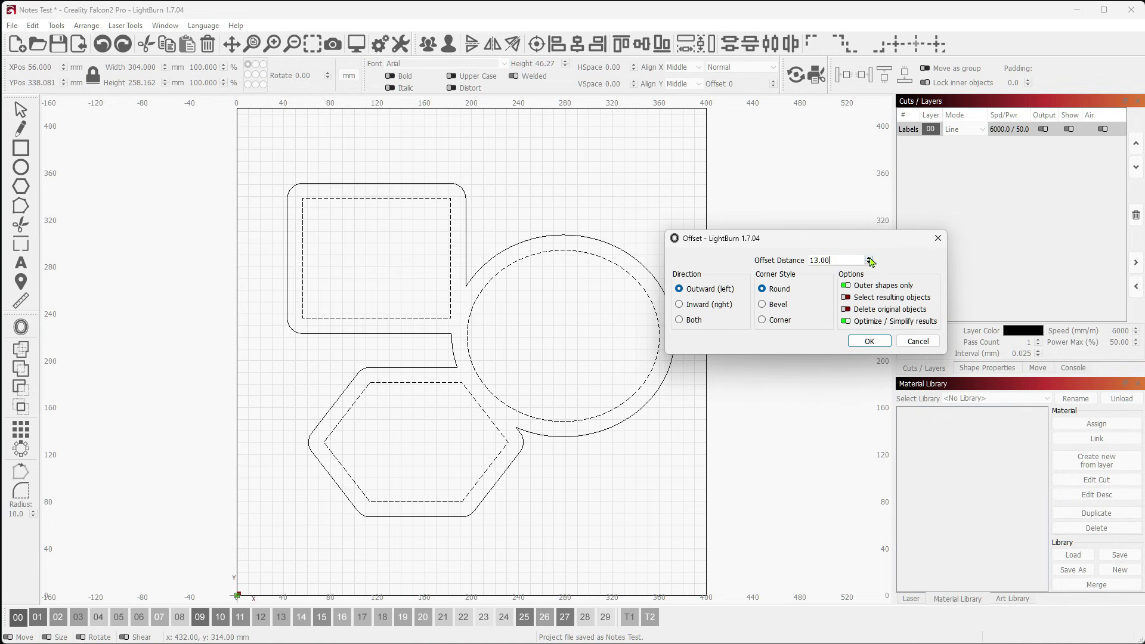
{"action": "left_click", "coordinate": [852, 260]}
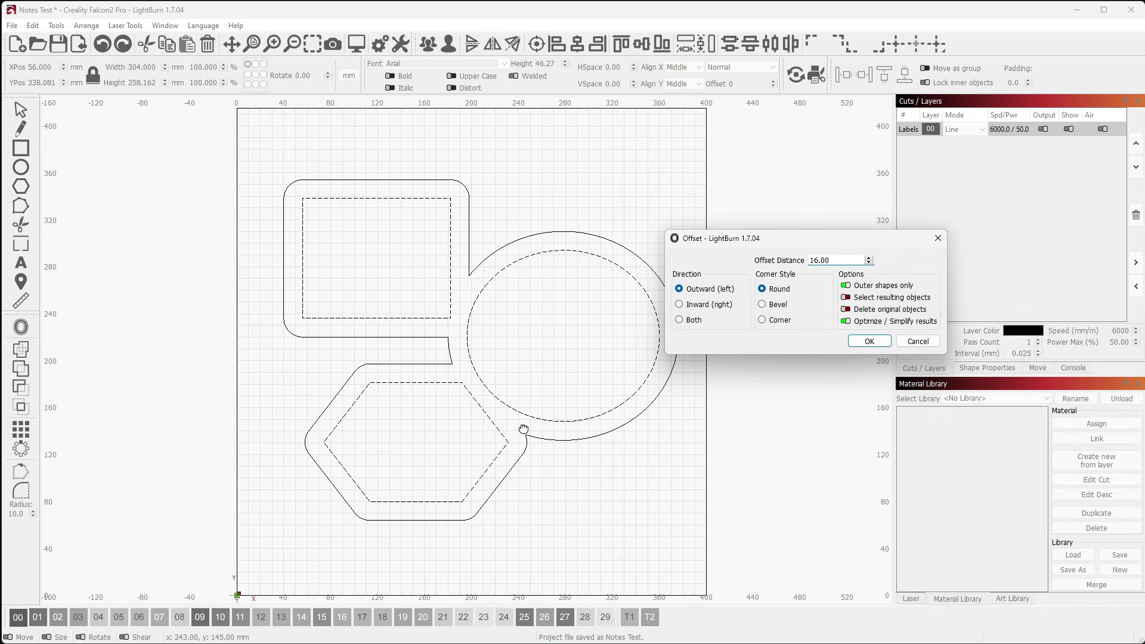
Cancel the offset, rubber-band outline the three shapes, then delete the original rectangle, circle and hexagon
{"action": "left_click", "coordinate": [934, 341]}
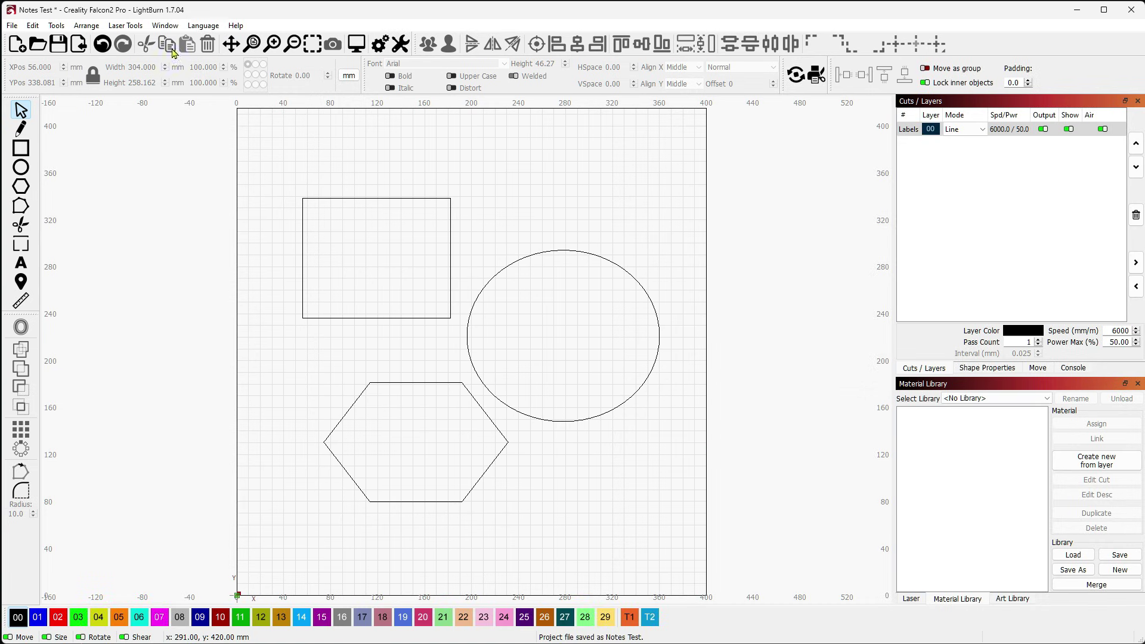
{"action": "left_click_drag", "start_coordinate": [331, 234], "coordinate": [225, 140]}
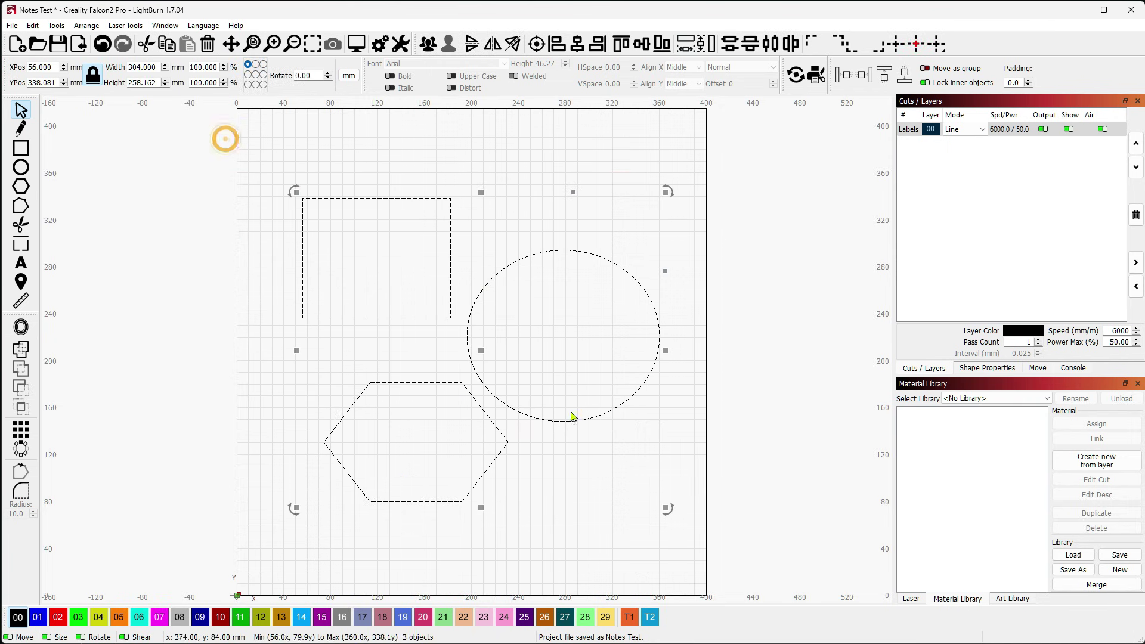
{"action": "left_click", "coordinate": [86, 25]}
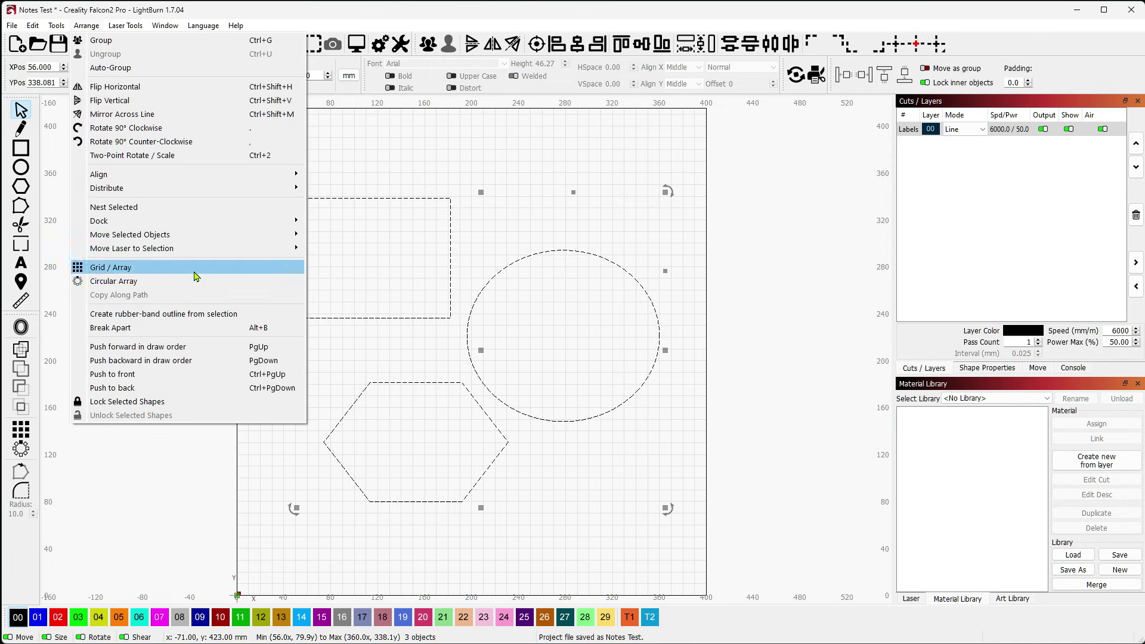
{"action": "left_click", "coordinate": [182, 316]}
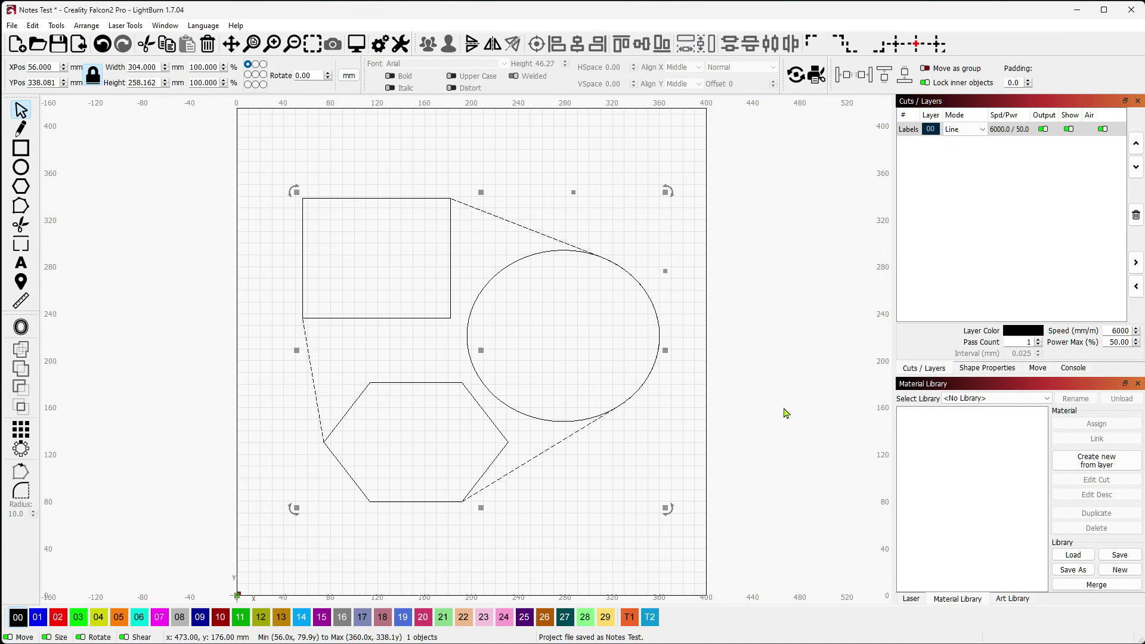
{"action": "left_click", "coordinate": [737, 422]}
{"action": "left_click_drag", "start_coordinate": [517, 427], "coordinate": [382, 293]}
{"action": "key", "text": "Delete"}
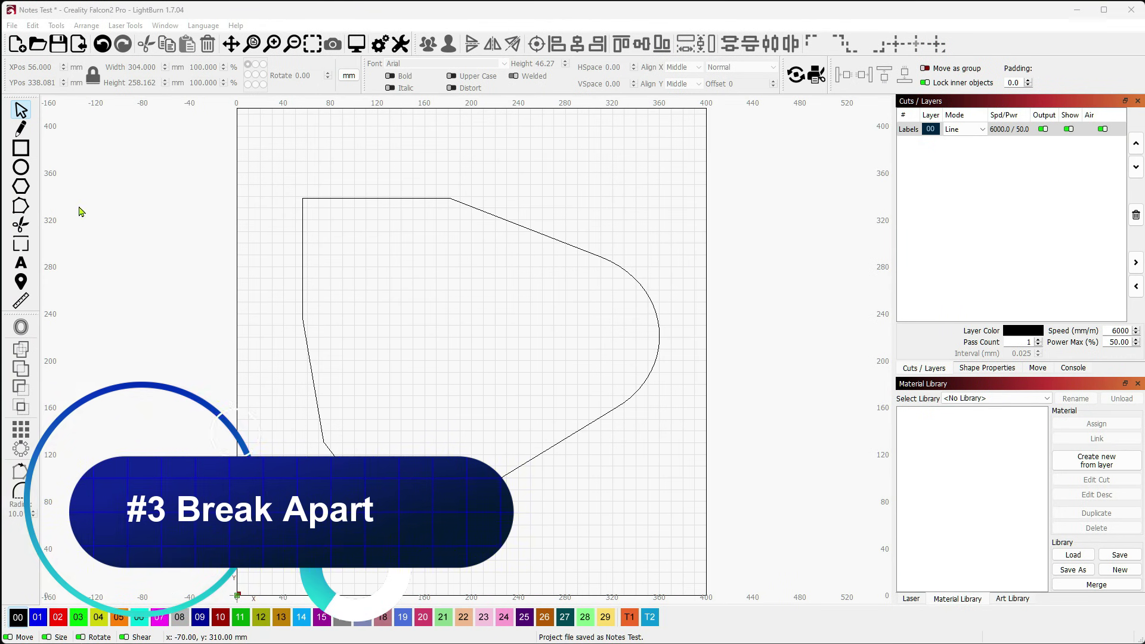
Inspect the outline's nodes in Edit Nodes mode, then reselect the whole outline
{"action": "left_click", "coordinate": [388, 199]}
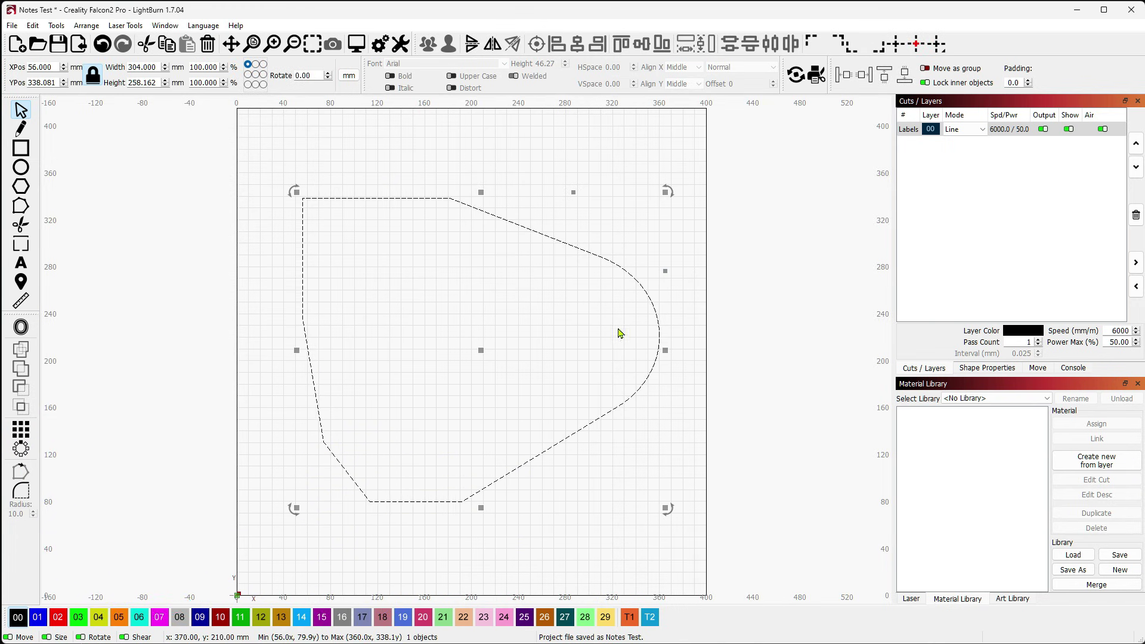
{"action": "left_click", "coordinate": [20, 206]}
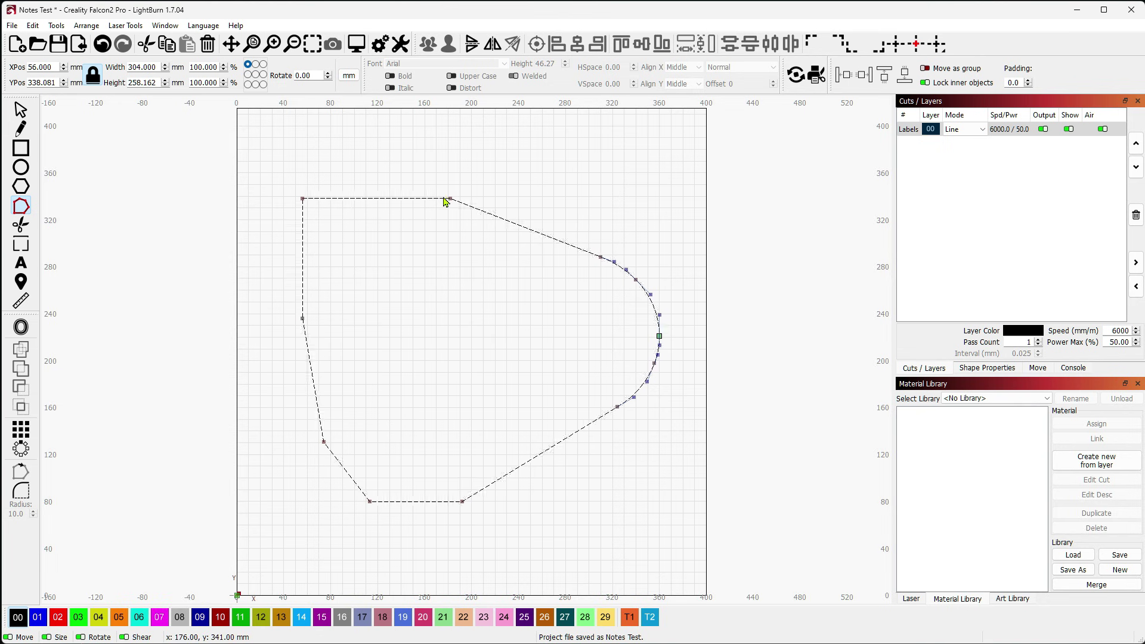
{"action": "scroll", "coordinate": [668, 387], "scroll_direction": "up", "scroll_amount": 3}
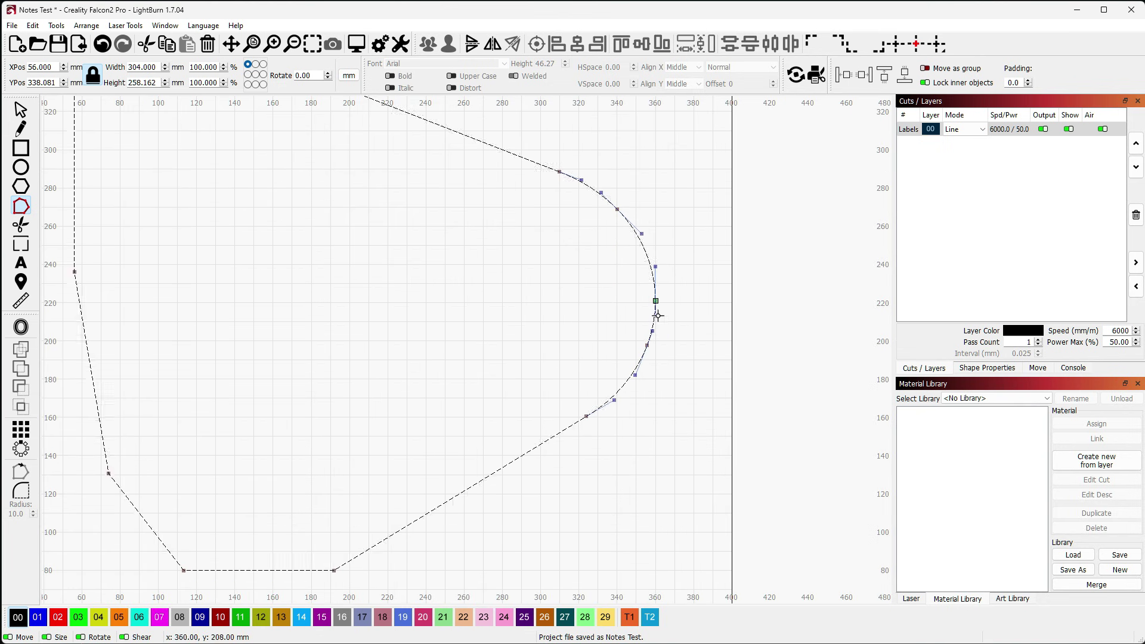
{"action": "scroll", "coordinate": [684, 270], "scroll_direction": "down", "scroll_amount": 3}
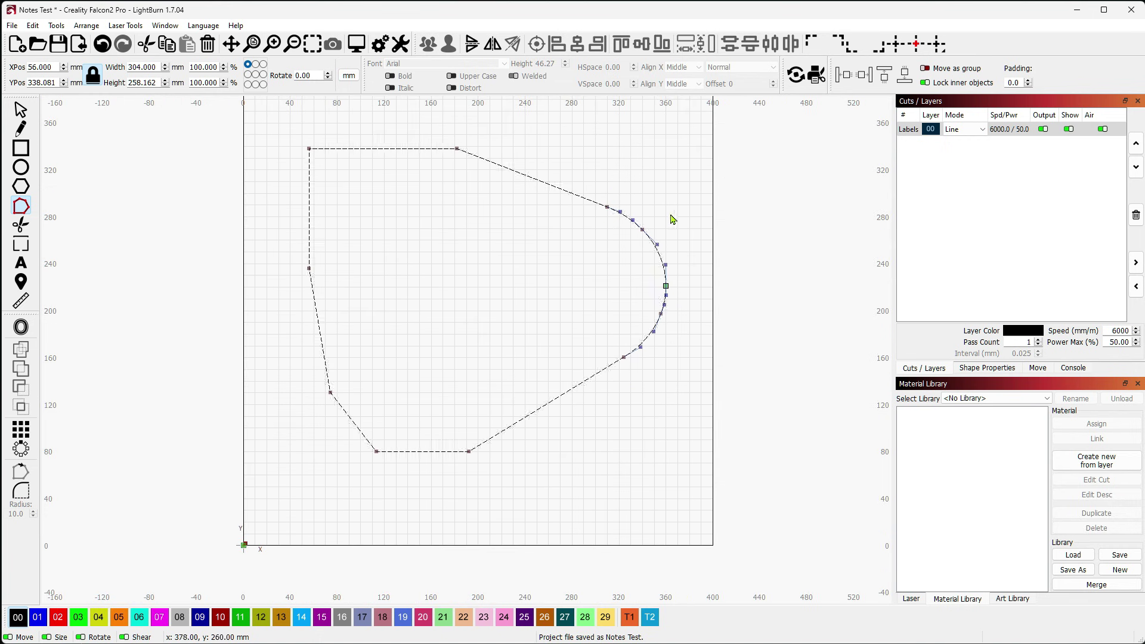
{"action": "left_click", "coordinate": [568, 134]}
{"action": "left_click_drag", "start_coordinate": [274, 134], "coordinate": [738, 520]}
{"action": "left_click", "coordinate": [86, 25]}
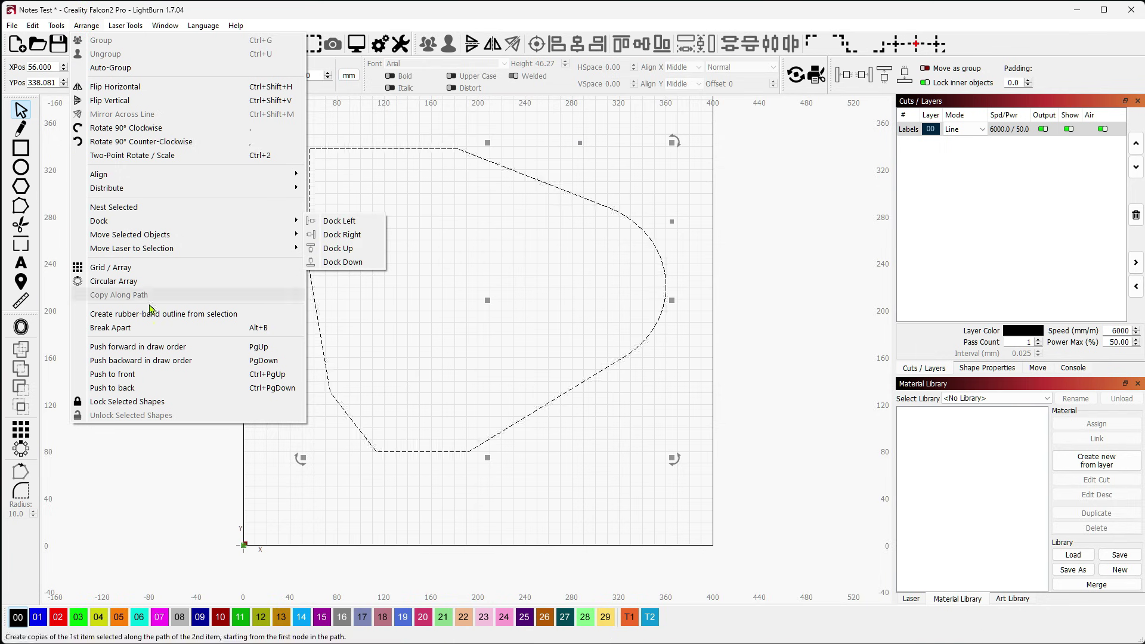
Break the outline apart and drag the left edge and lower-left diagonal outward
{"action": "left_click", "coordinate": [175, 332]}
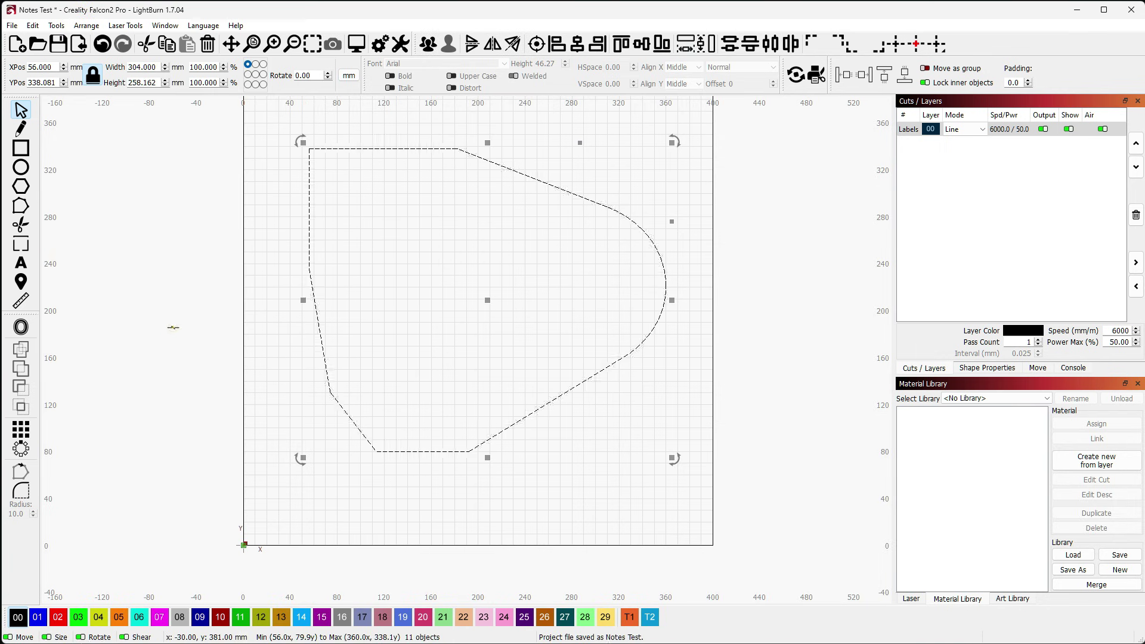
{"action": "left_click", "coordinate": [265, 182]}
{"action": "left_click", "coordinate": [309, 204]}
{"action": "left_click_drag", "start_coordinate": [308, 207], "coordinate": [276, 235]}
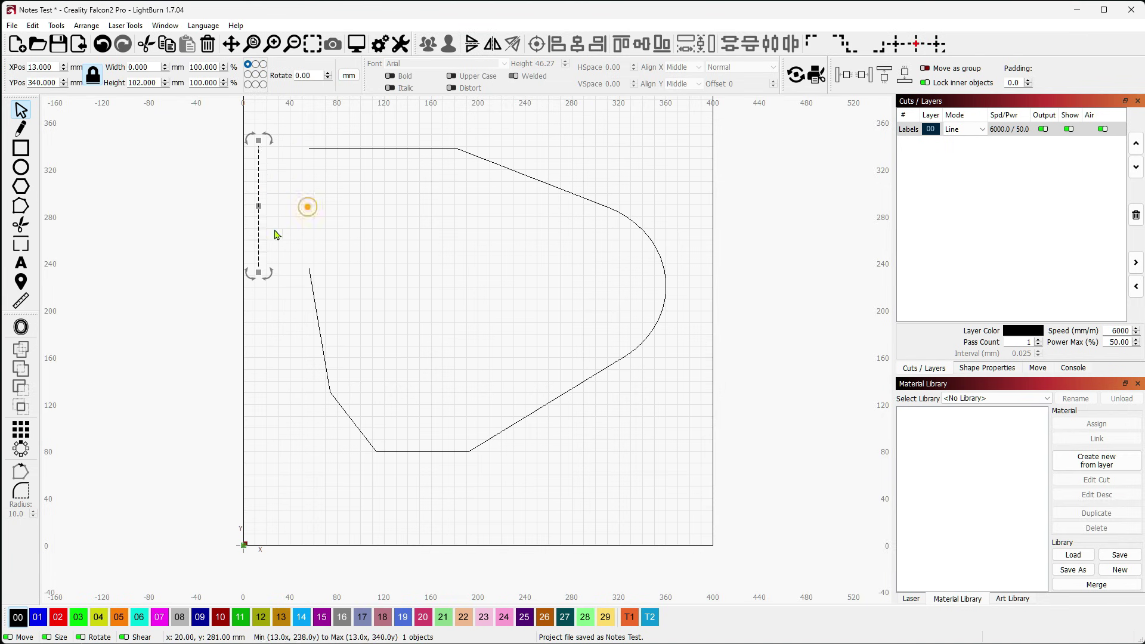
{"action": "left_click", "coordinate": [356, 423]}
{"action": "left_click_drag", "start_coordinate": [355, 423], "coordinate": [293, 442]}
Pull the lower arc, upper arc segment and top diagonal line away from the shape
{"action": "left_click_drag", "start_coordinate": [654, 328], "coordinate": [662, 382]}
{"action": "scroll", "coordinate": [660, 328], "scroll_direction": "up", "scroll_amount": 5}
{"action": "left_click", "coordinate": [649, 235]}
{"action": "left_click_drag", "start_coordinate": [626, 190], "coordinate": [701, 183]}
{"action": "scroll", "coordinate": [633, 266], "scroll_direction": "down", "scroll_amount": 4}
{"action": "left_click_drag", "start_coordinate": [555, 171], "coordinate": [563, 138]}
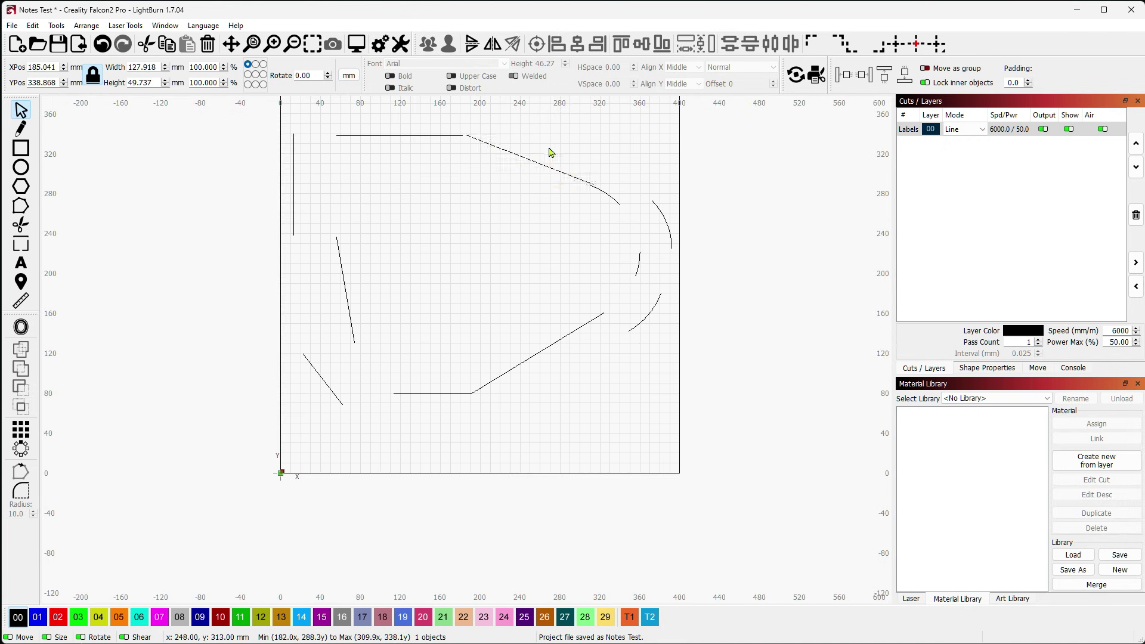
{"action": "left_click", "coordinate": [414, 136]}
{"action": "left_click", "coordinate": [386, 136]}
Move the lower diagonal line down and right, try rotating it, then undo
{"action": "left_click", "coordinate": [529, 357]}
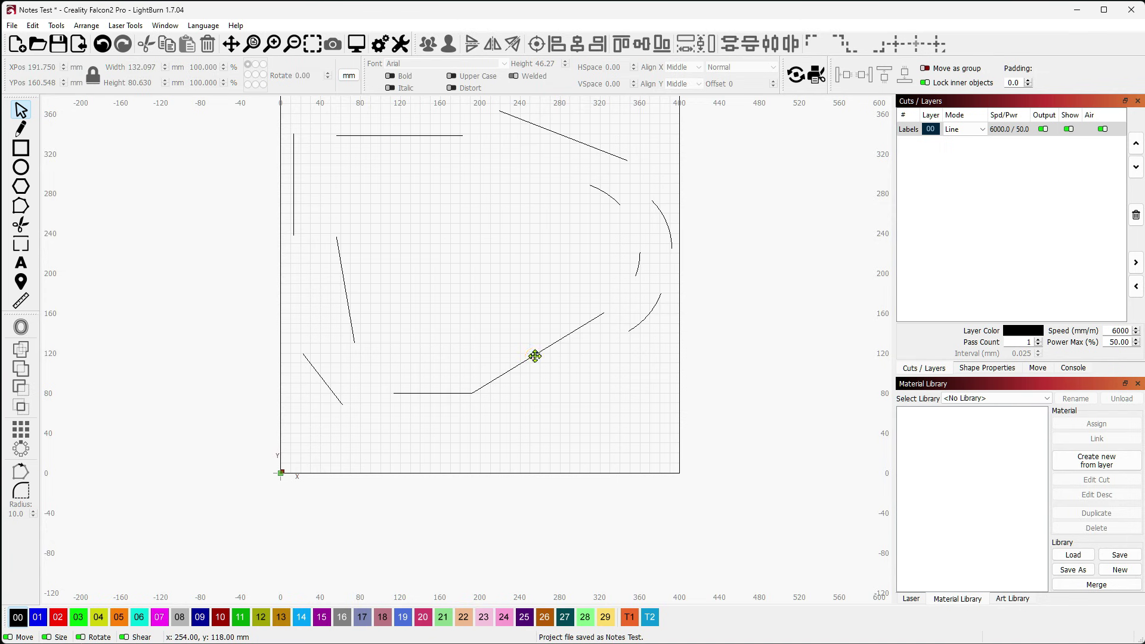
{"action": "left_click", "coordinate": [537, 354]}
{"action": "left_click", "coordinate": [538, 353]}
{"action": "left_click", "coordinate": [538, 353]}
{"action": "left_click", "coordinate": [540, 353]}
{"action": "left_click_drag", "start_coordinate": [540, 354], "coordinate": [564, 398]}
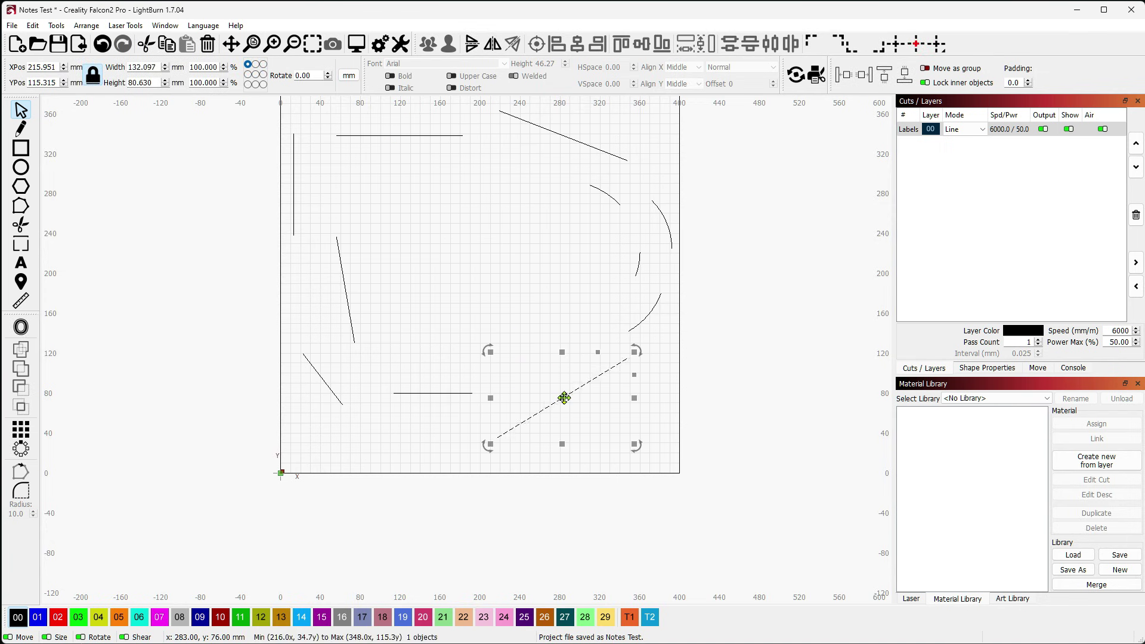
{"action": "scroll", "coordinate": [722, 262], "scroll_direction": "up", "scroll_amount": 3}
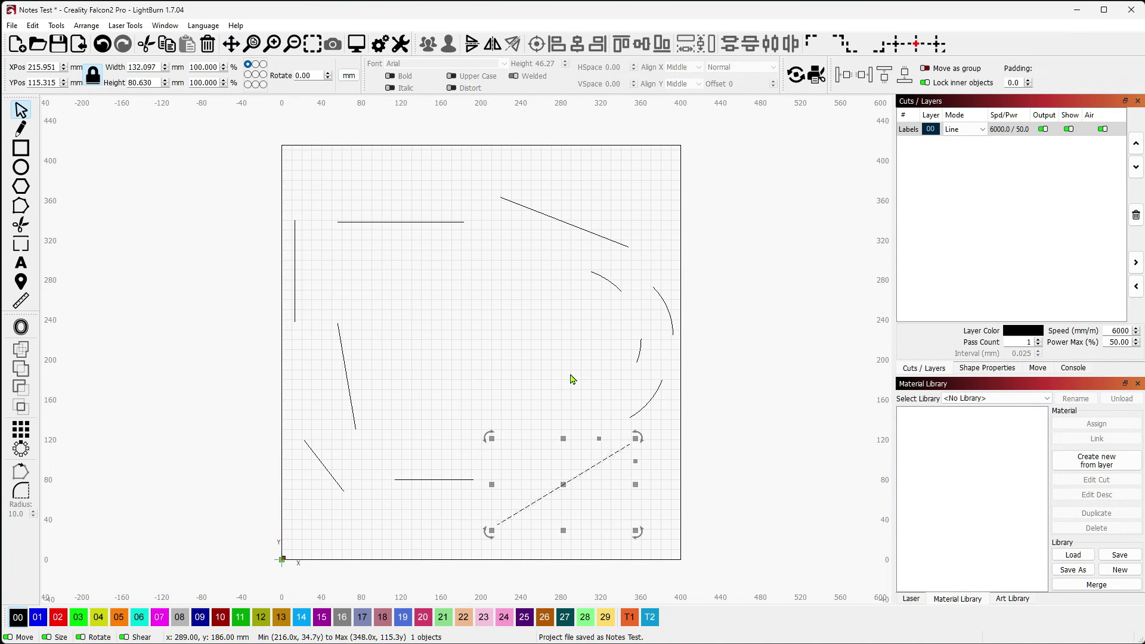
{"action": "left_click_drag", "start_coordinate": [639, 436], "coordinate": [817, 429]}
{"action": "key", "text": "ctrl+z"}
{"action": "left_click", "coordinate": [756, 411]}
{"action": "key", "text": "ctrl+z"}
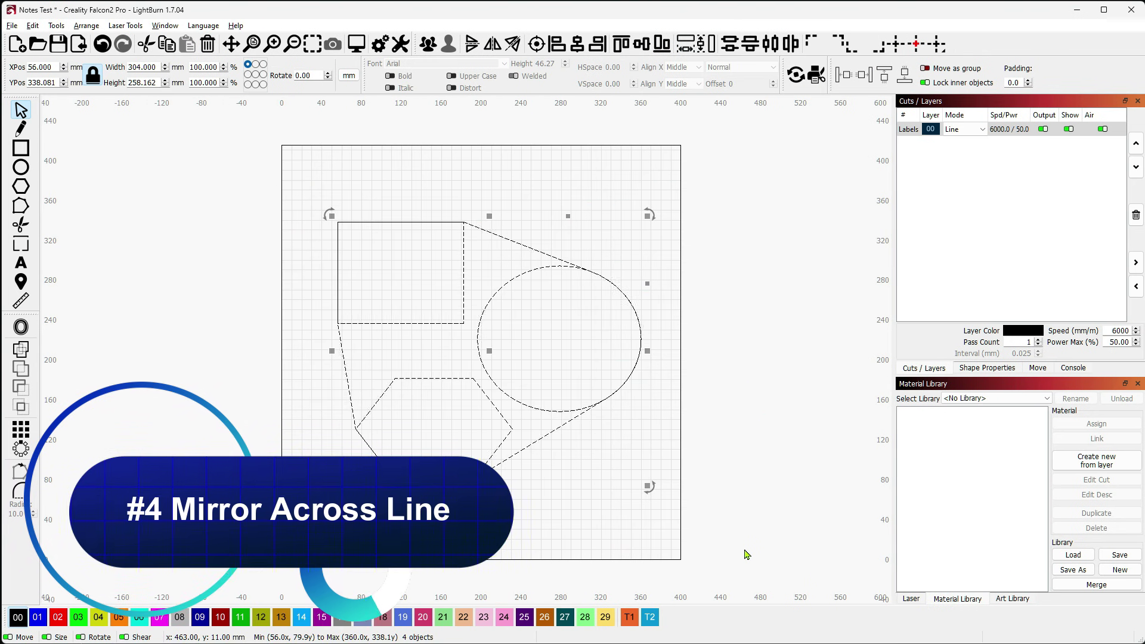
Delete the selected shapes and draw a vertical line down from the wedge's top corner
{"action": "key", "text": "Delete"}
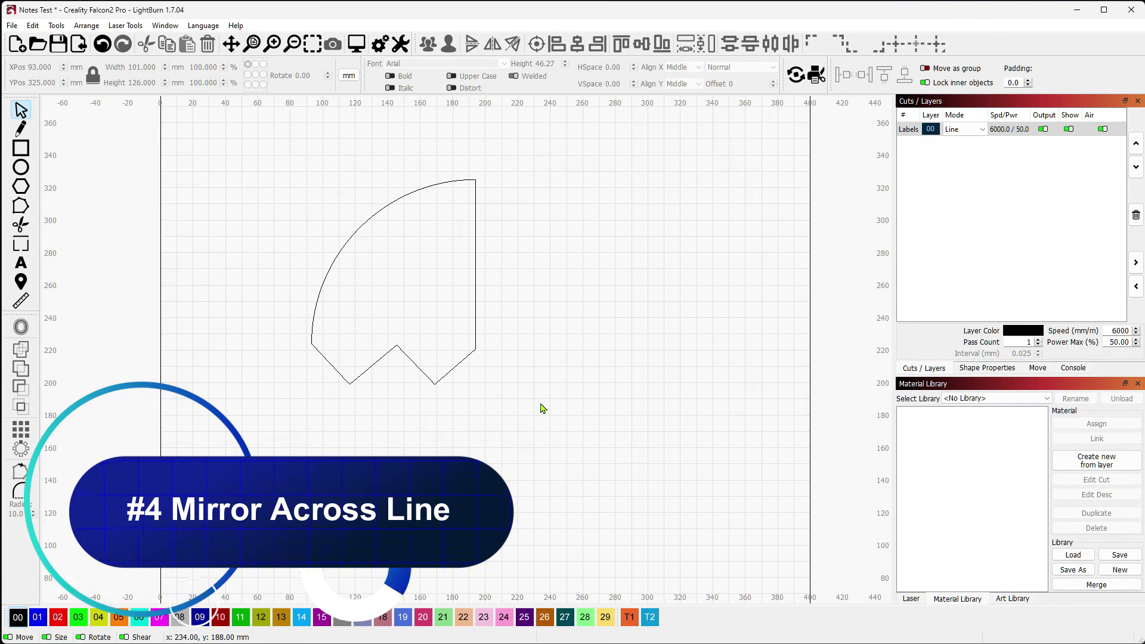
{"action": "left_click", "coordinate": [23, 133]}
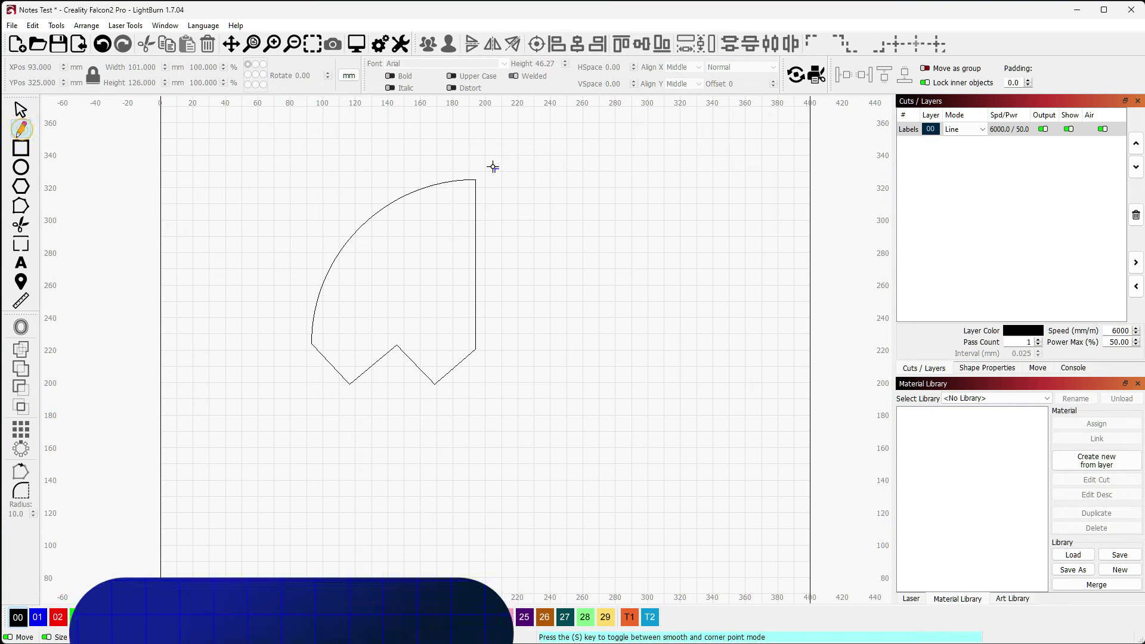
{"action": "left_click", "coordinate": [475, 178]}
{"action": "double_click", "coordinate": [476, 513]}
Select the wedge with the vertical line, mirror it across the line, then undo
{"action": "left_click", "coordinate": [19, 109]}
{"action": "left_click", "coordinate": [375, 212]}
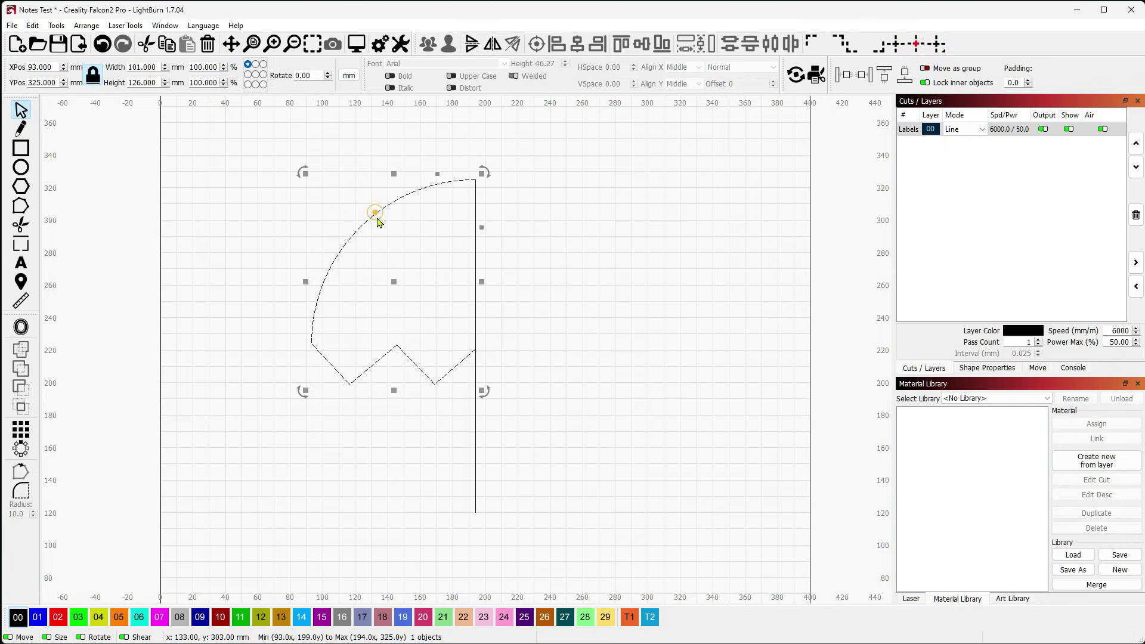
{"action": "left_click", "coordinate": [475, 465], "text": "shift"}
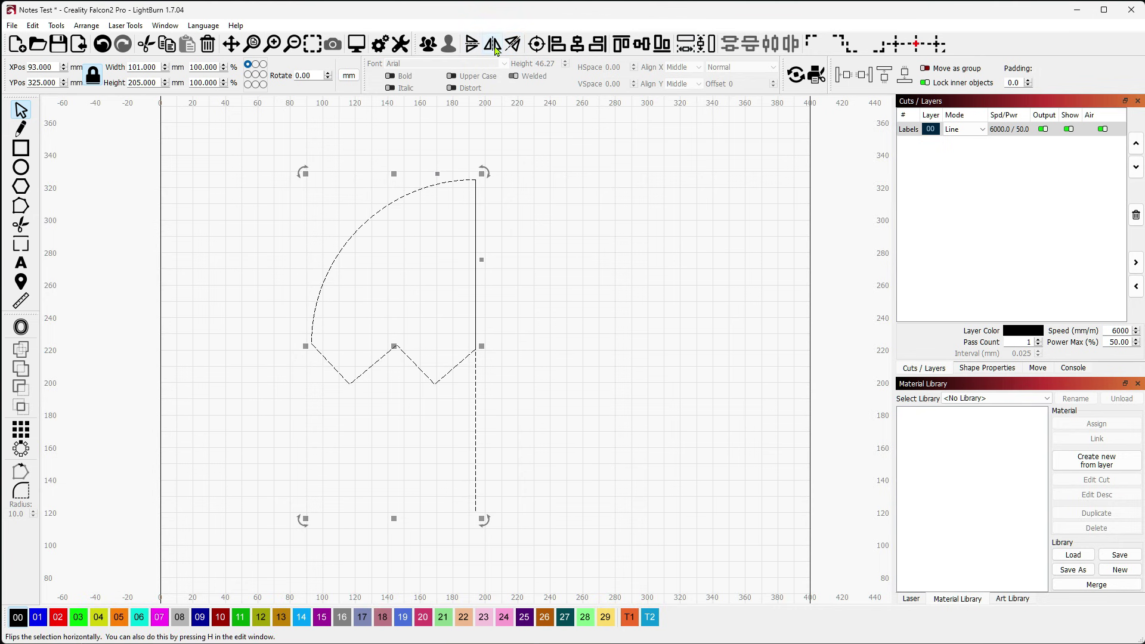
{"action": "left_click", "coordinate": [513, 44]}
{"action": "key", "text": "ctrl+z"}
{"action": "left_click", "coordinate": [86, 26]}
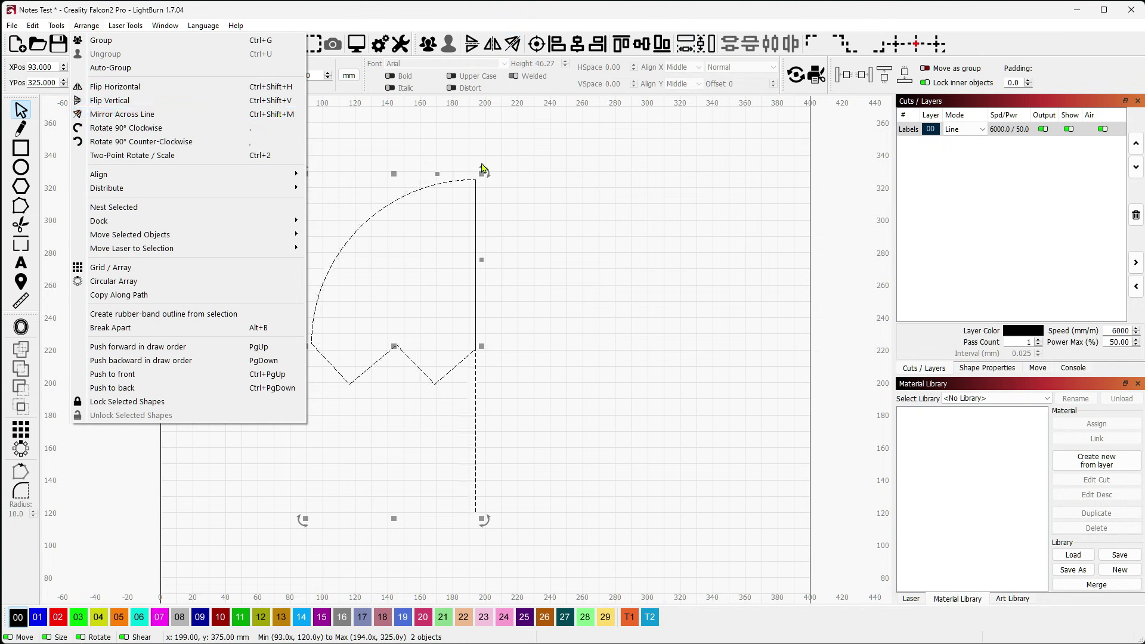
{"action": "left_click", "coordinate": [582, 236]}
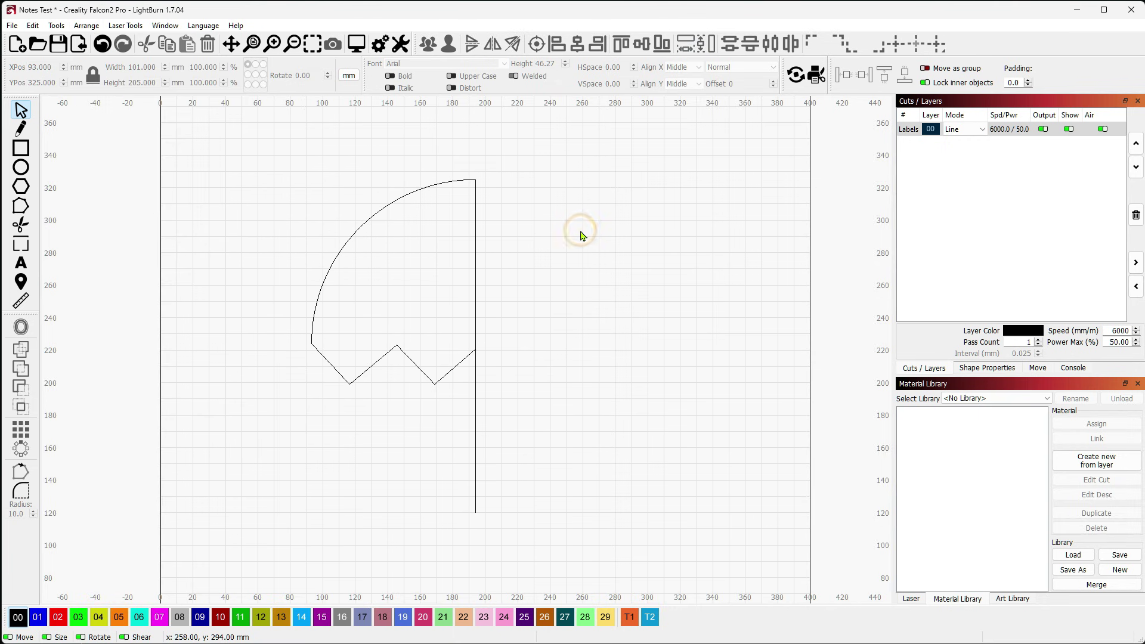
{"action": "left_click", "coordinate": [391, 201]}
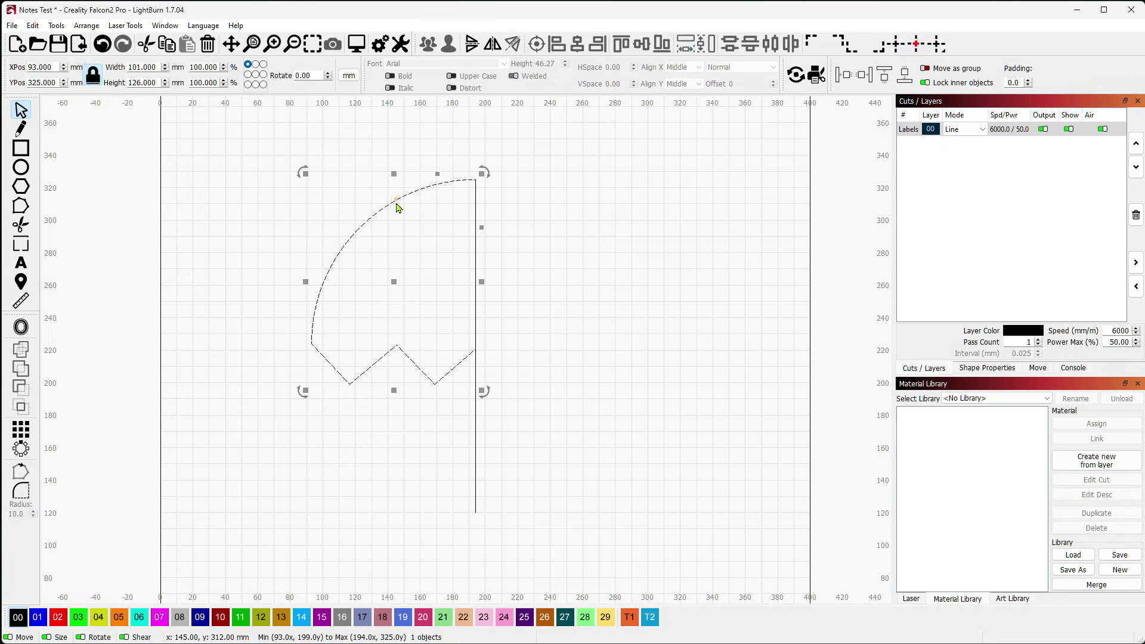
{"action": "left_click", "coordinate": [475, 464], "text": "shift"}
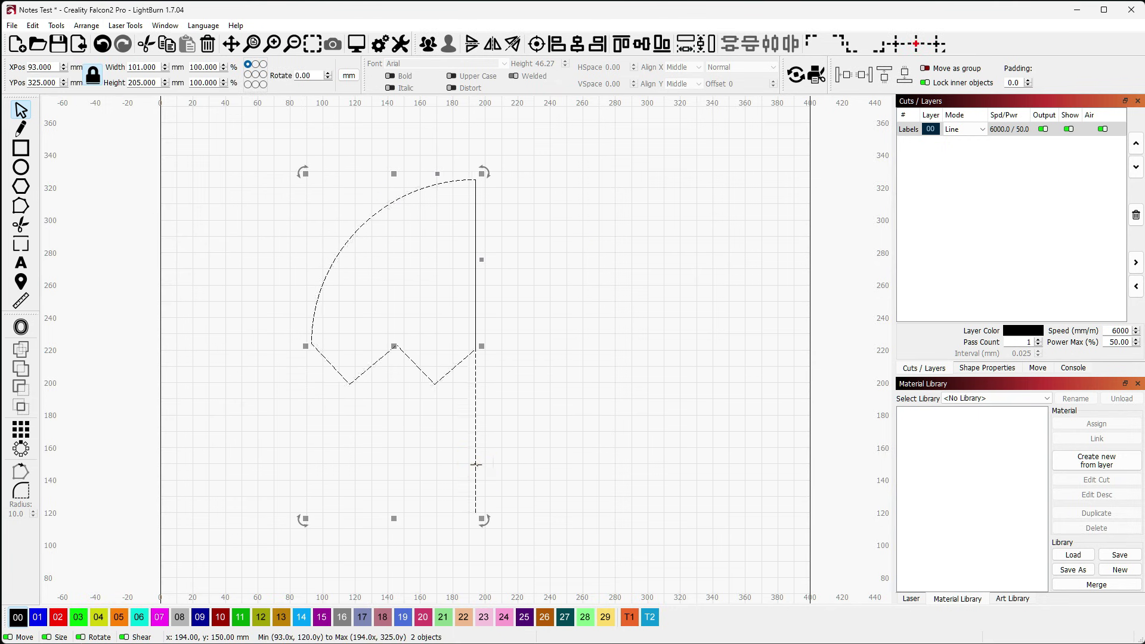
{"action": "key", "text": "alt+shift+m"}
{"action": "left_click", "coordinate": [755, 419]}
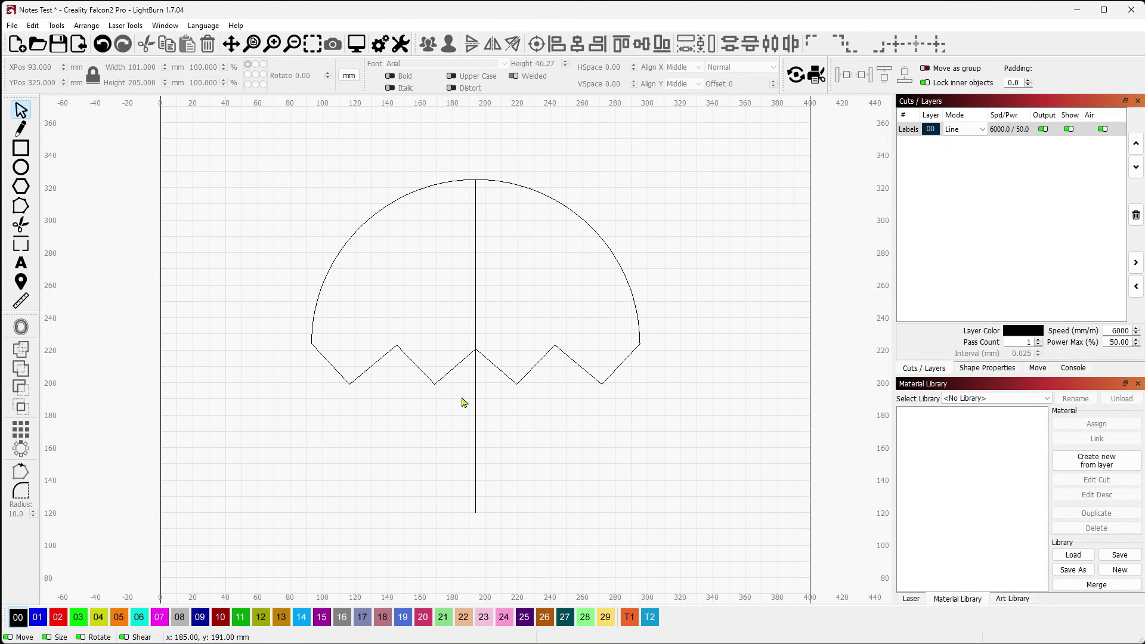
{"action": "left_click", "coordinate": [475, 237]}
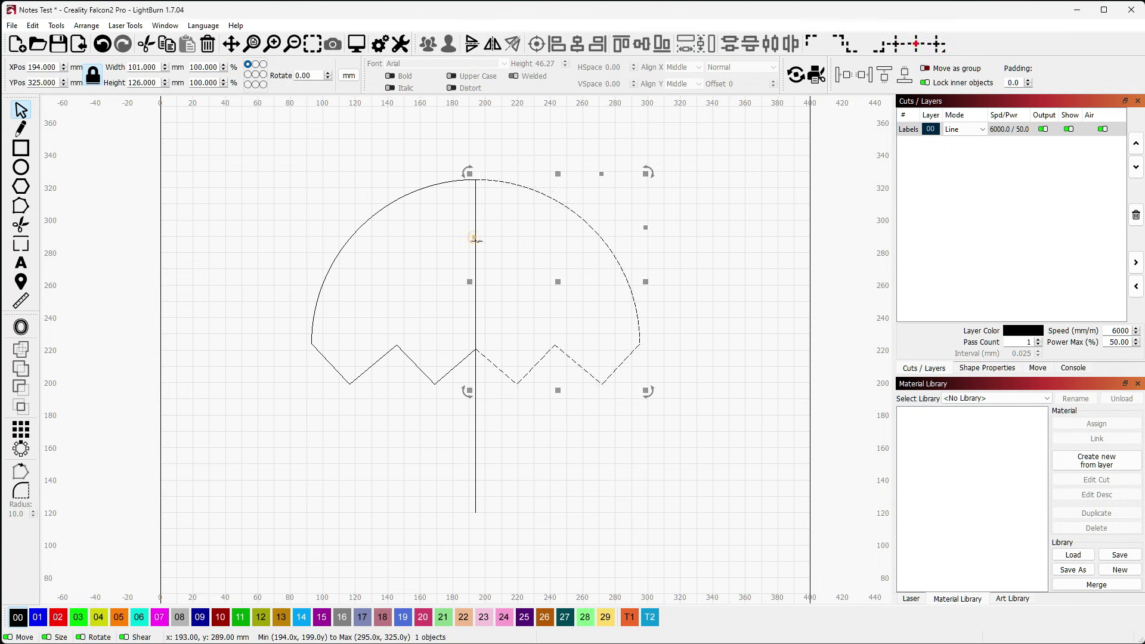
{"action": "left_click", "coordinate": [475, 456]}
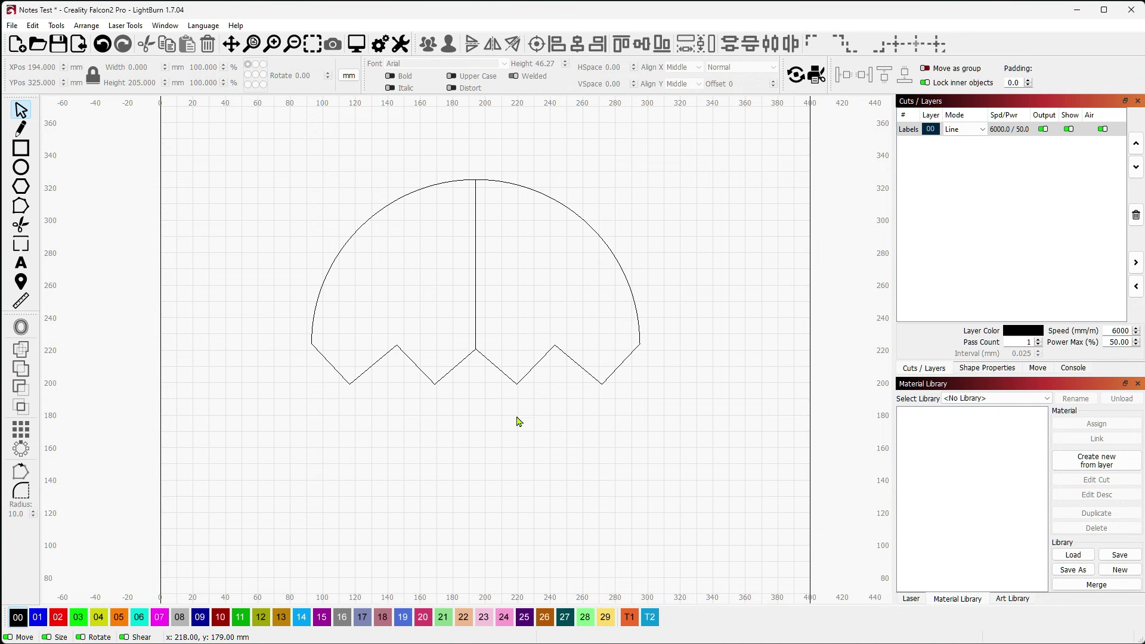
{"action": "left_click_drag", "start_coordinate": [517, 421], "coordinate": [386, 271]}
{"action": "left_click", "coordinate": [21, 367]}
{"action": "left_click", "coordinate": [555, 557]}
{"action": "left_click", "coordinate": [710, 359]}
{"action": "key", "text": "ctrl+z"}
{"action": "key", "text": "ctrl+z"}
{"action": "key", "text": "ctrl+z"}
{"action": "left_click", "coordinate": [553, 160]}
{"action": "left_click_drag", "start_coordinate": [725, 474], "coordinate": [564, 226]}
{"action": "key", "text": "Delete"}
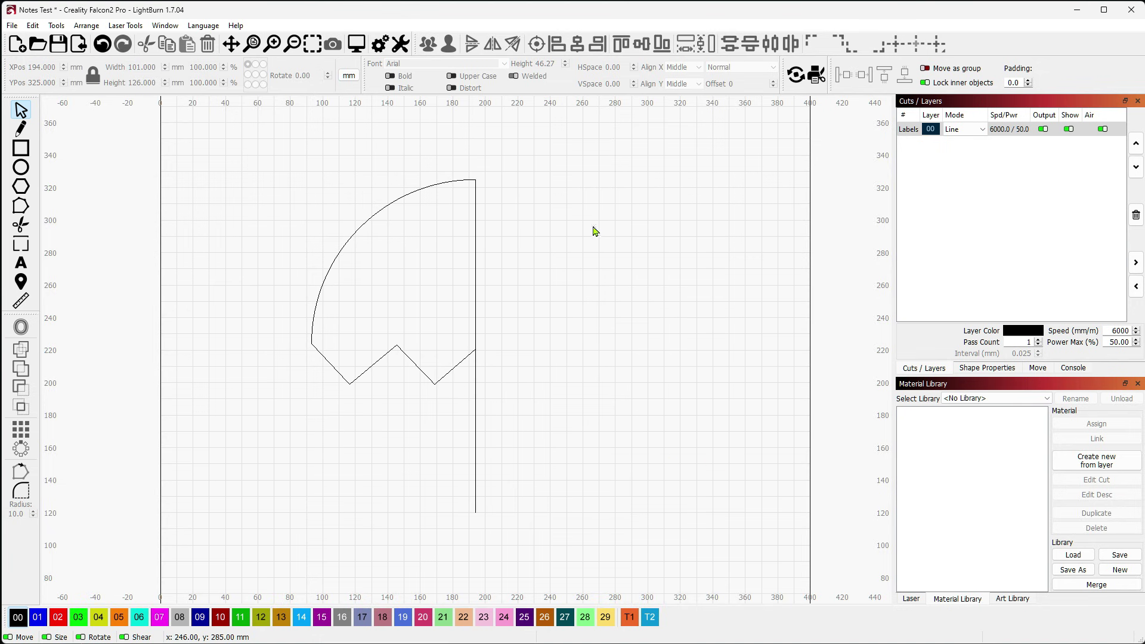
Move the vertical line to the zigzag's centre at x 145 and mirror the arc across it
{"action": "left_click", "coordinate": [475, 401]}
{"action": "left_click_drag", "start_coordinate": [476, 345], "coordinate": [399, 322]}
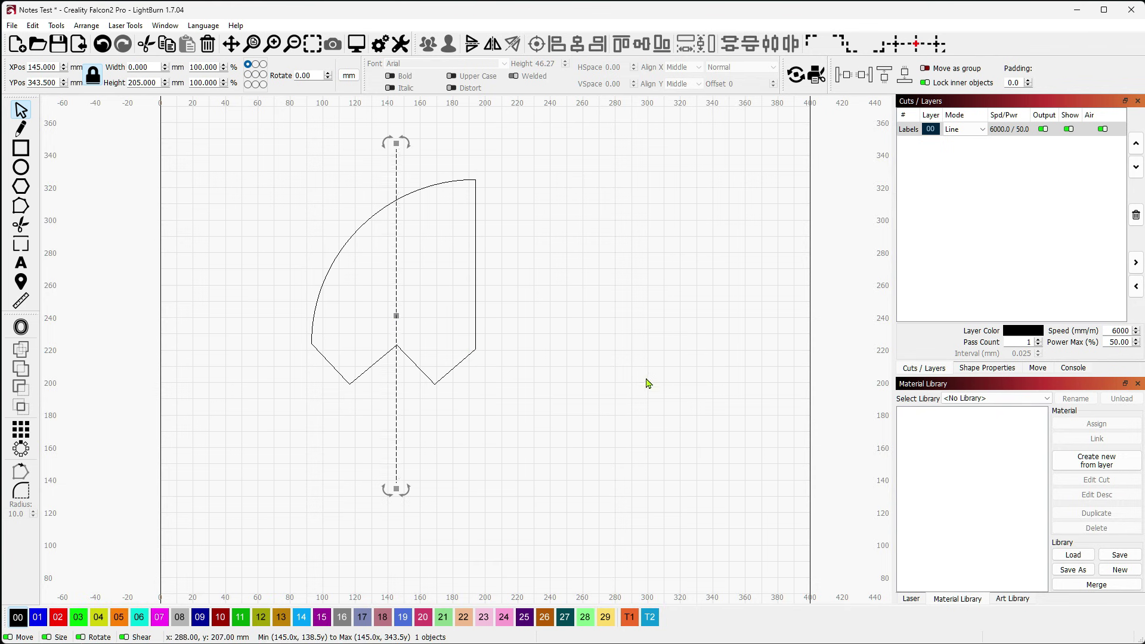
{"action": "left_click", "coordinate": [446, 186], "text": "shift"}
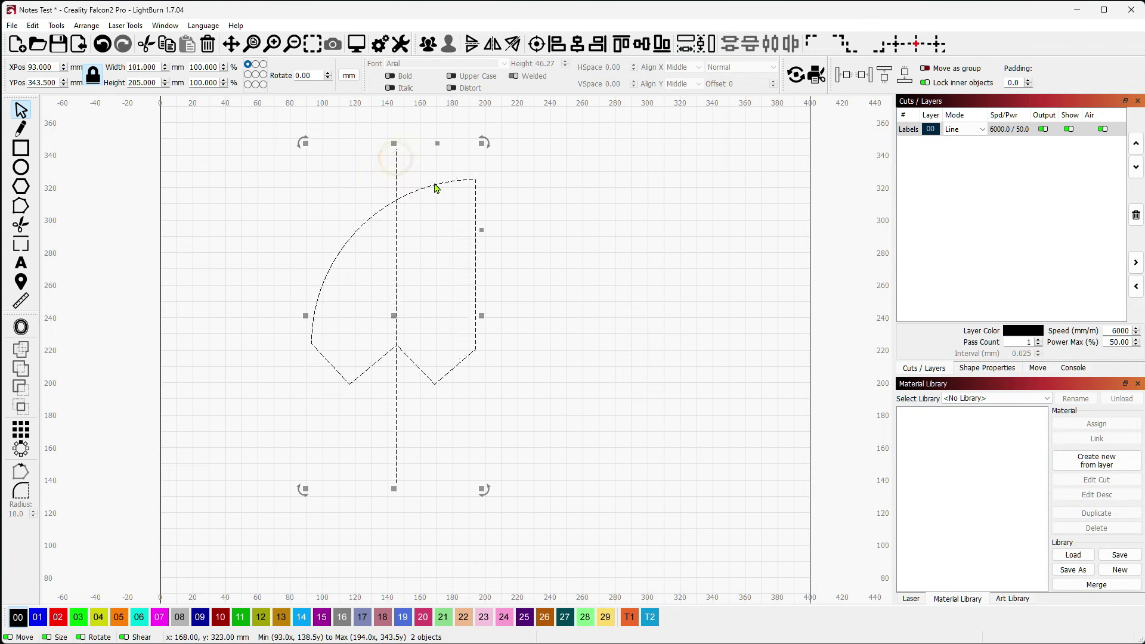
{"action": "left_click", "coordinate": [511, 44]}
{"action": "left_click", "coordinate": [603, 304]}
{"action": "left_click", "coordinate": [476, 212]}
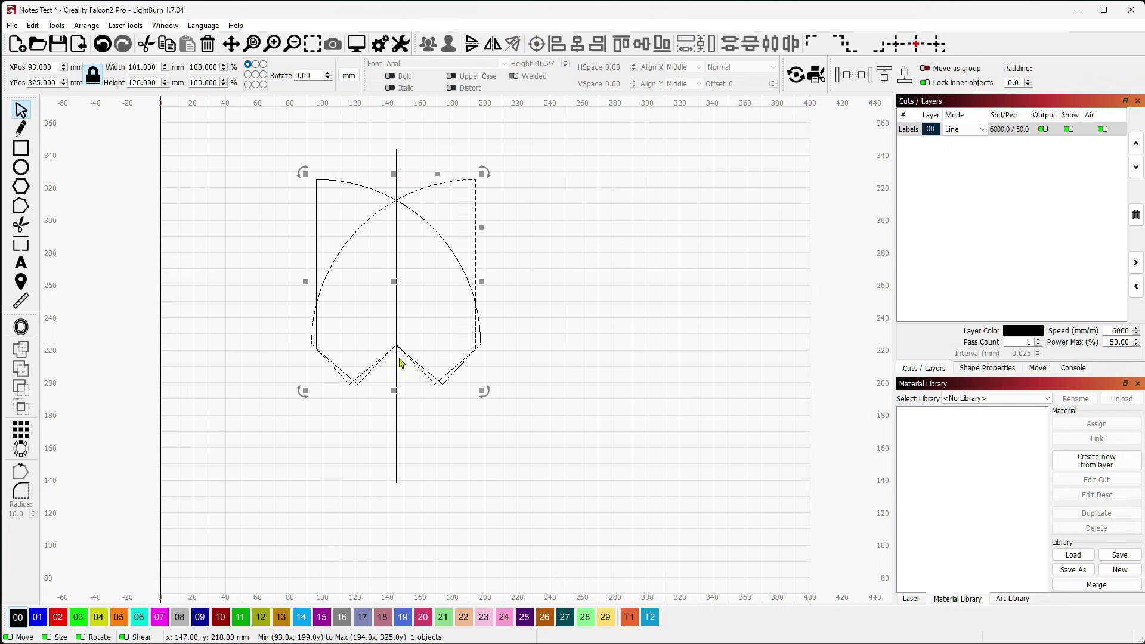
{"action": "left_click", "coordinate": [601, 186]}
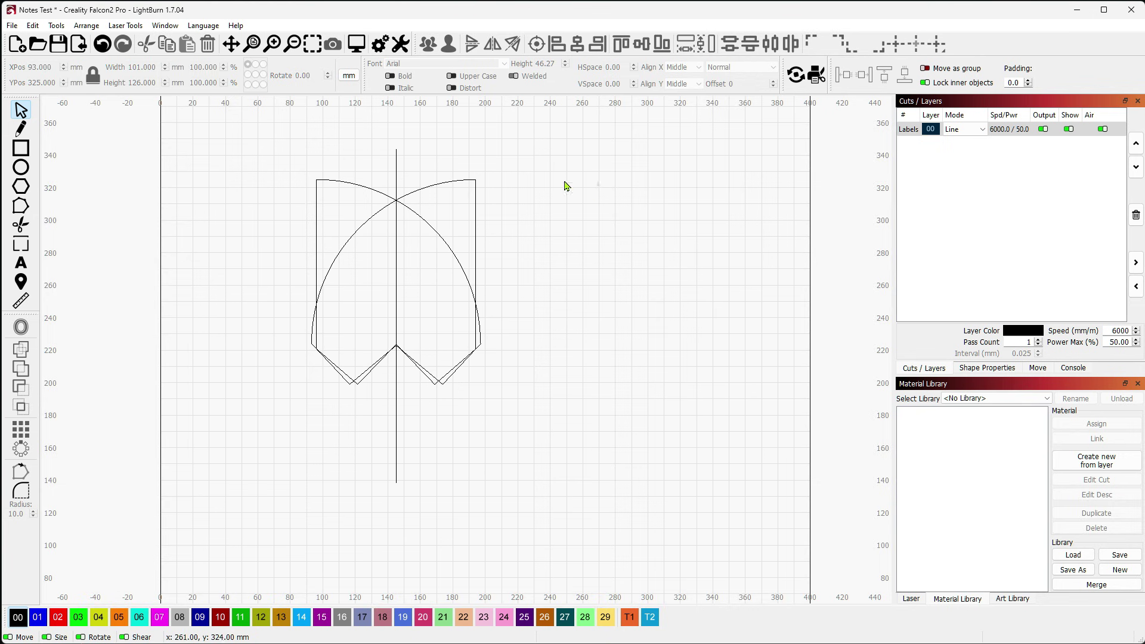
{"action": "left_click", "coordinate": [316, 204]}
{"action": "left_click", "coordinate": [314, 221]}
{"action": "left_click", "coordinate": [650, 292]}
Select everything on the canvas and delete it
{"action": "key", "text": "ctrl+a"}
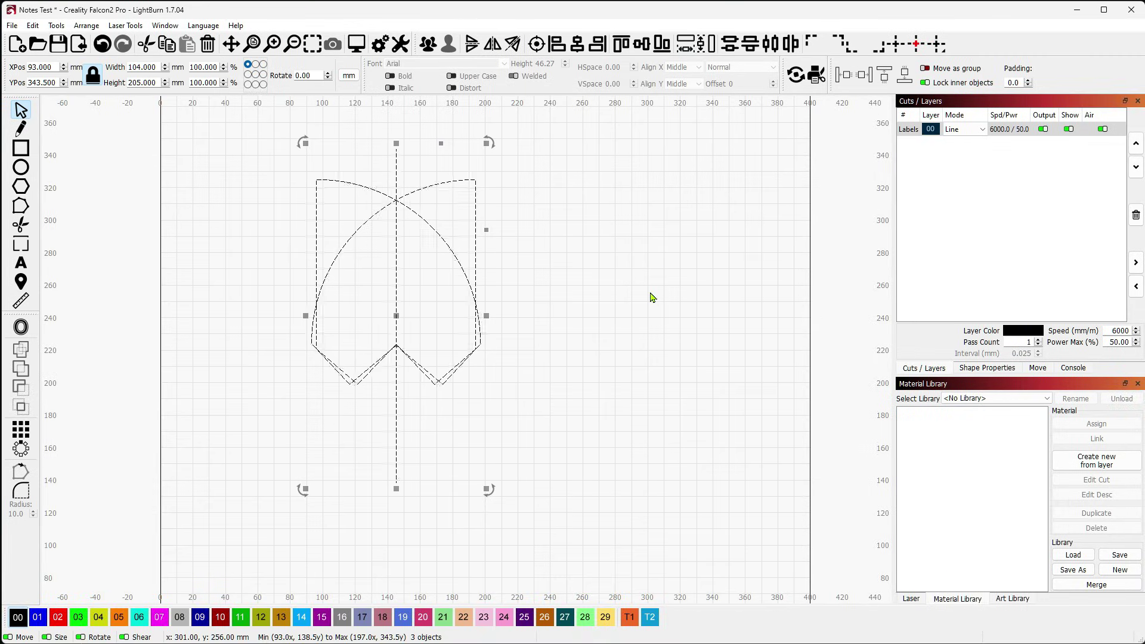
{"action": "key", "text": "Delete"}
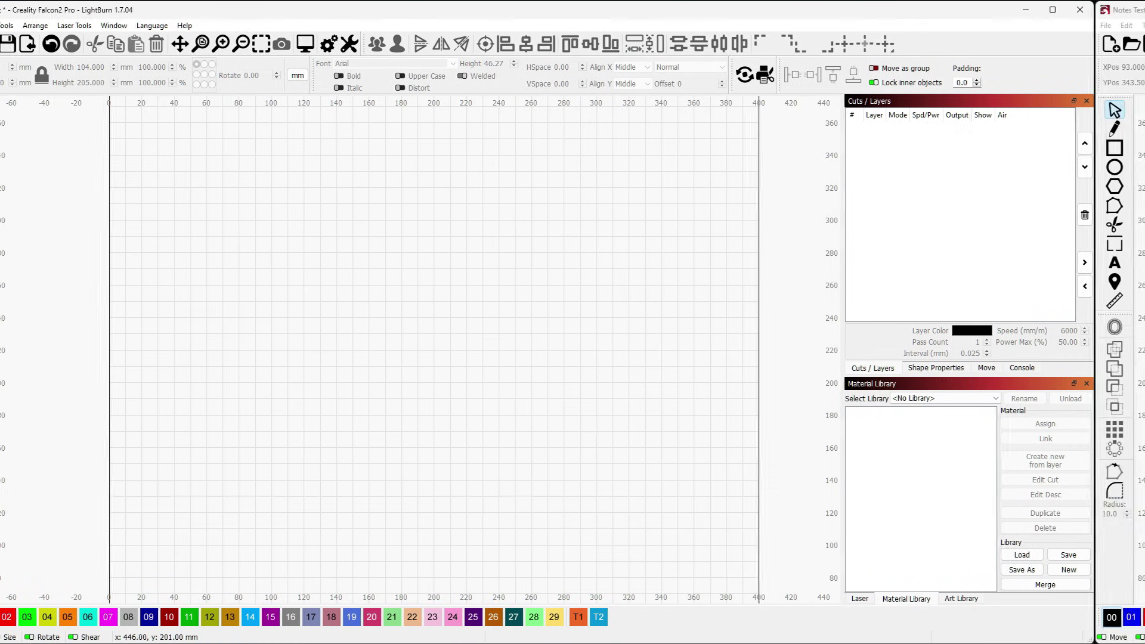
{"action": "left_click", "coordinate": [21, 128]}
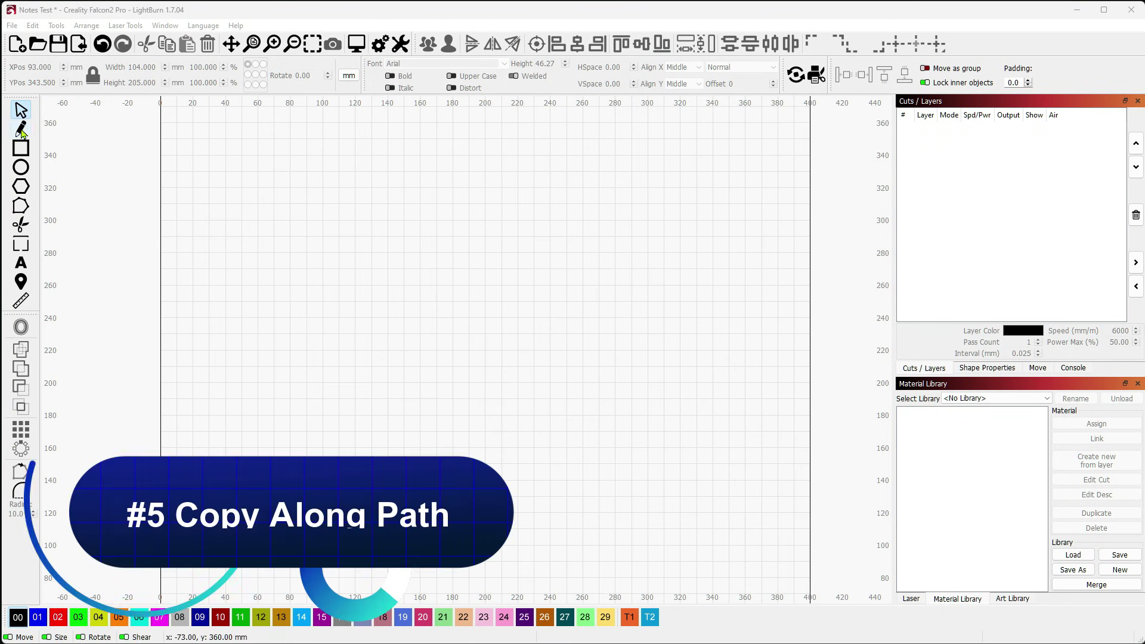
Draw a smooth wavy curve with two peaks and a trough between them
{"action": "left_click", "coordinate": [220, 379]}
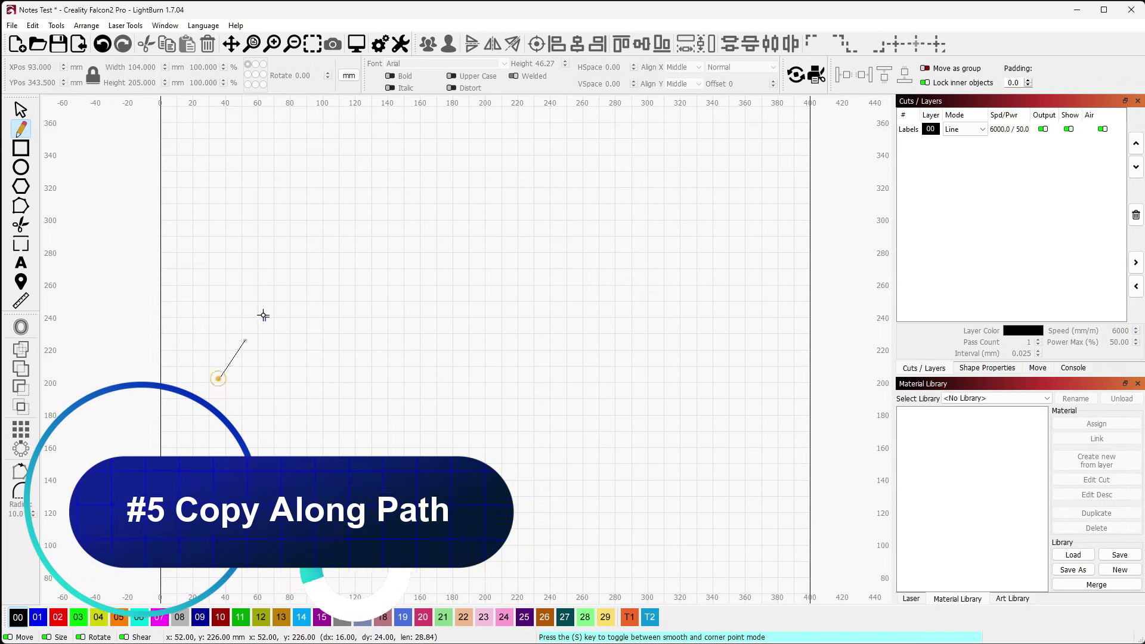
{"action": "left_click_drag", "start_coordinate": [333, 269], "coordinate": [388, 271]}
{"action": "left_click_drag", "start_coordinate": [442, 388], "coordinate": [468, 402]}
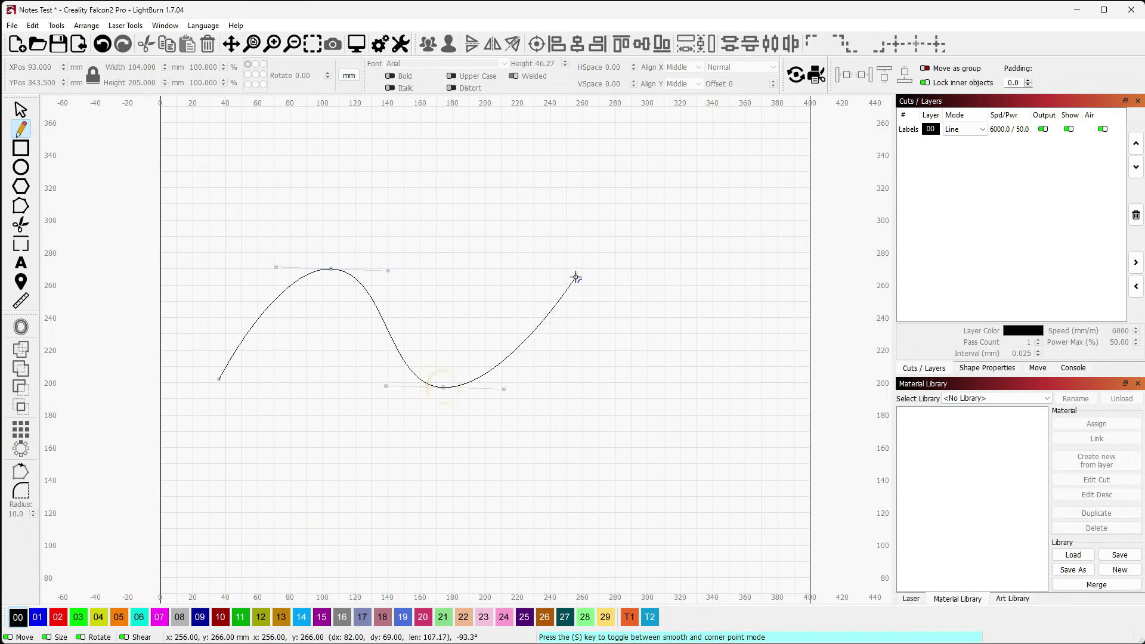
{"action": "left_click_drag", "start_coordinate": [573, 279], "coordinate": [629, 278]}
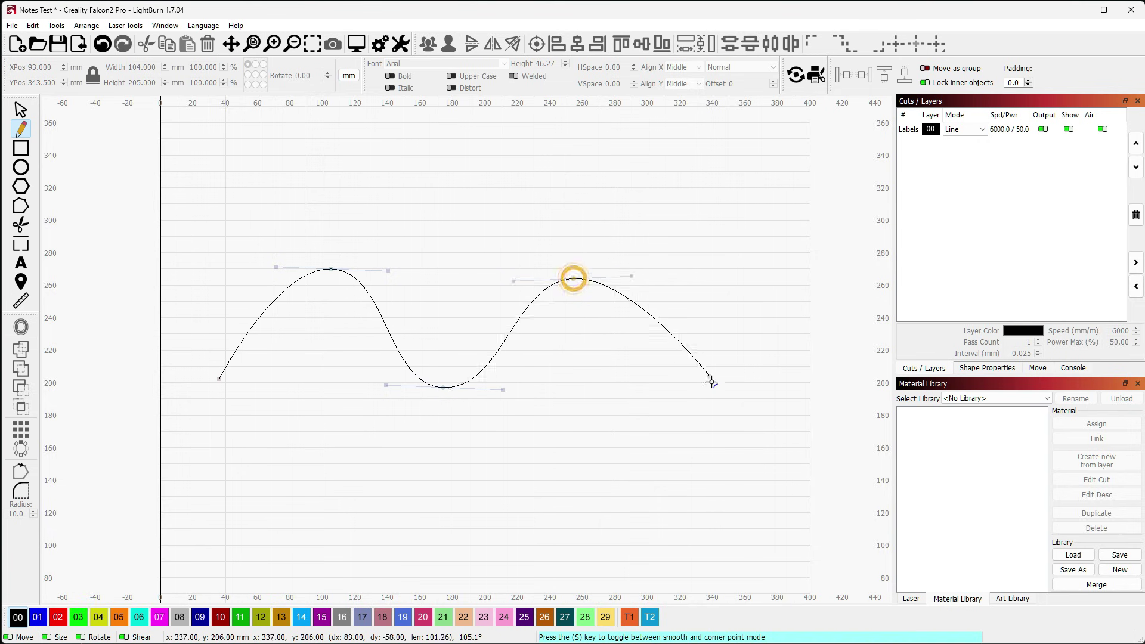
{"action": "left_click", "coordinate": [660, 383]}
{"action": "right_click", "coordinate": [660, 383]}
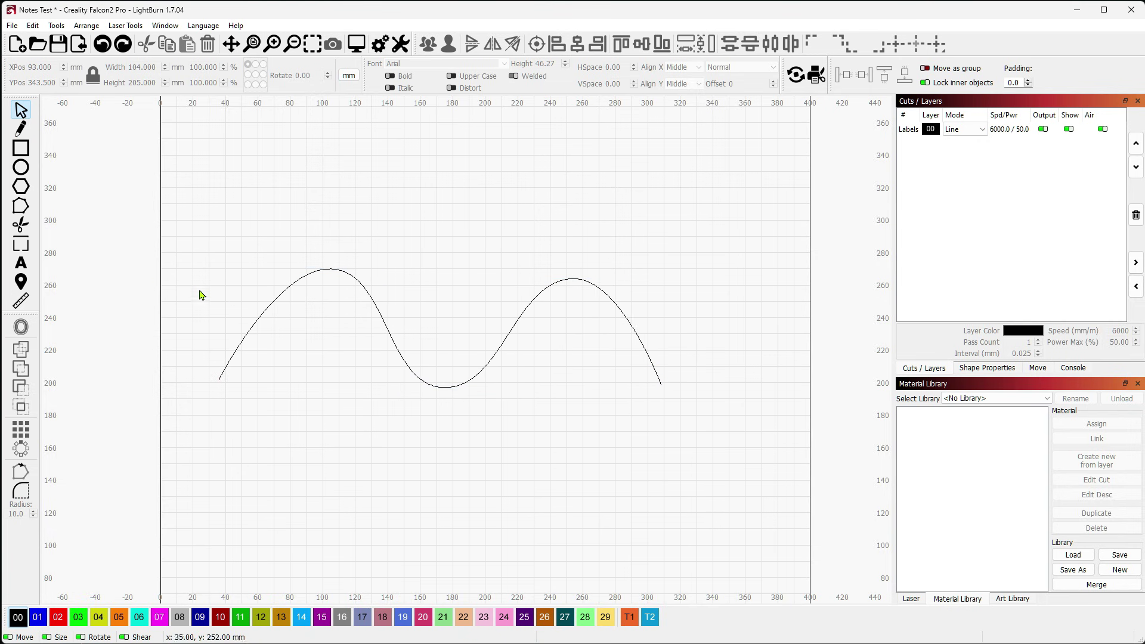
Draw a 26 mm square around the curve's starting point
{"action": "left_click", "coordinate": [21, 169]}
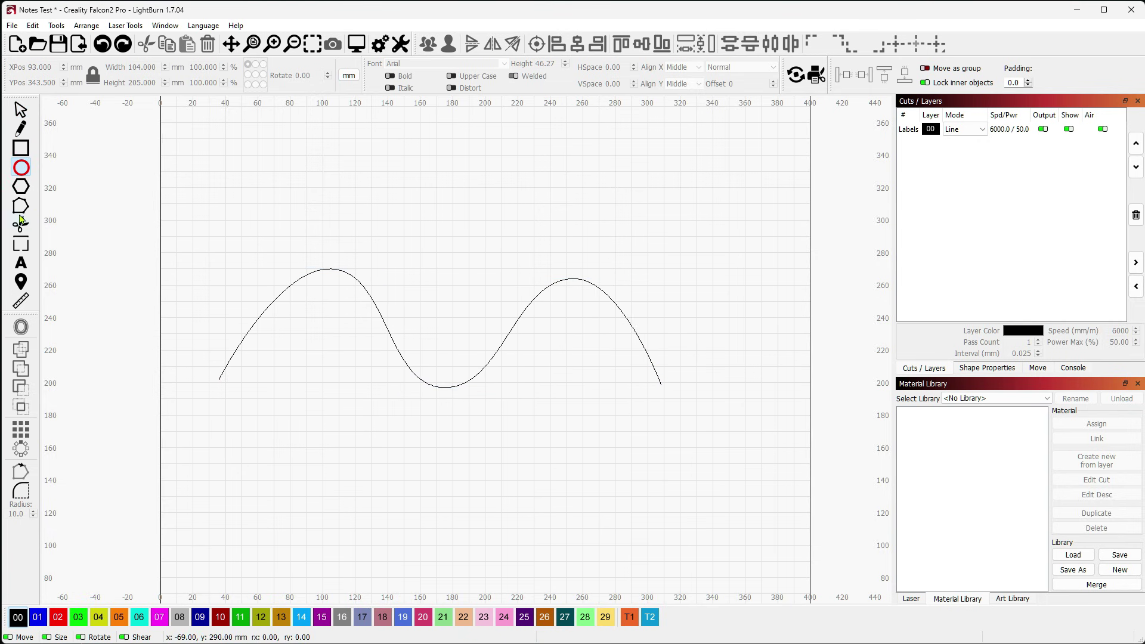
{"action": "left_click", "coordinate": [23, 151]}
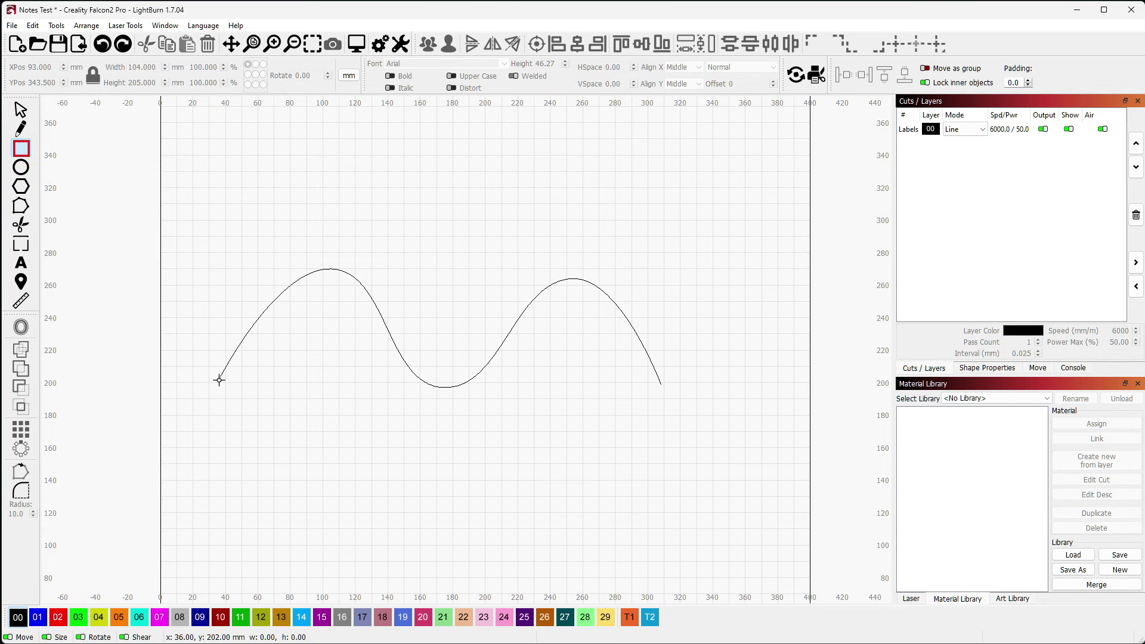
{"action": "left_click_drag", "start_coordinate": [219, 380], "coordinate": [206, 363]}
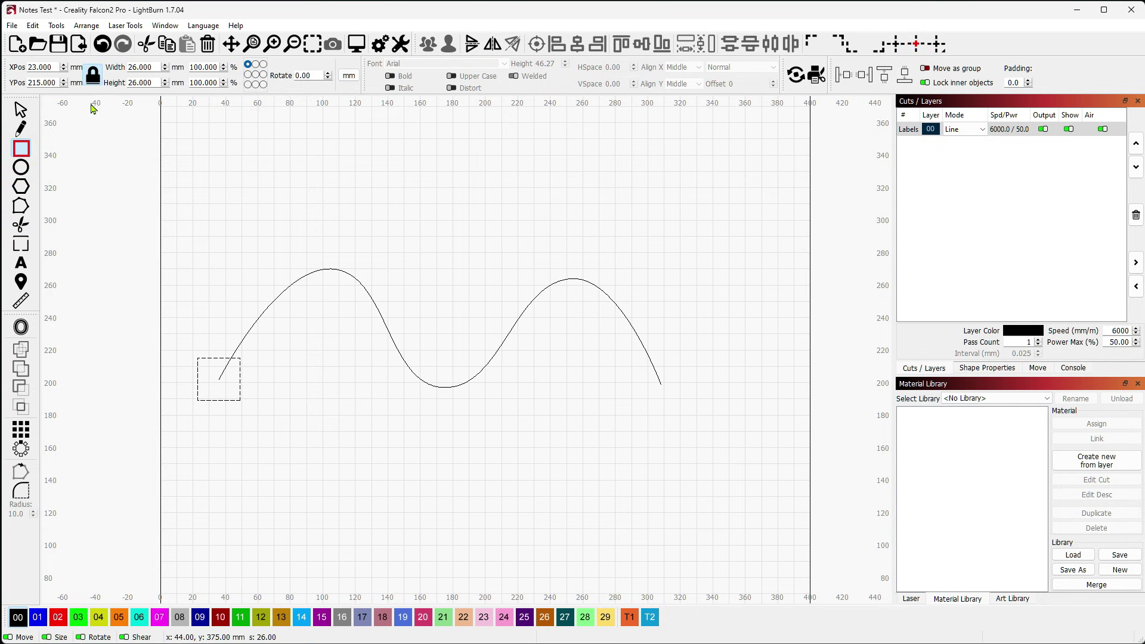
Select the square and the curve together
{"action": "left_click", "coordinate": [27, 109]}
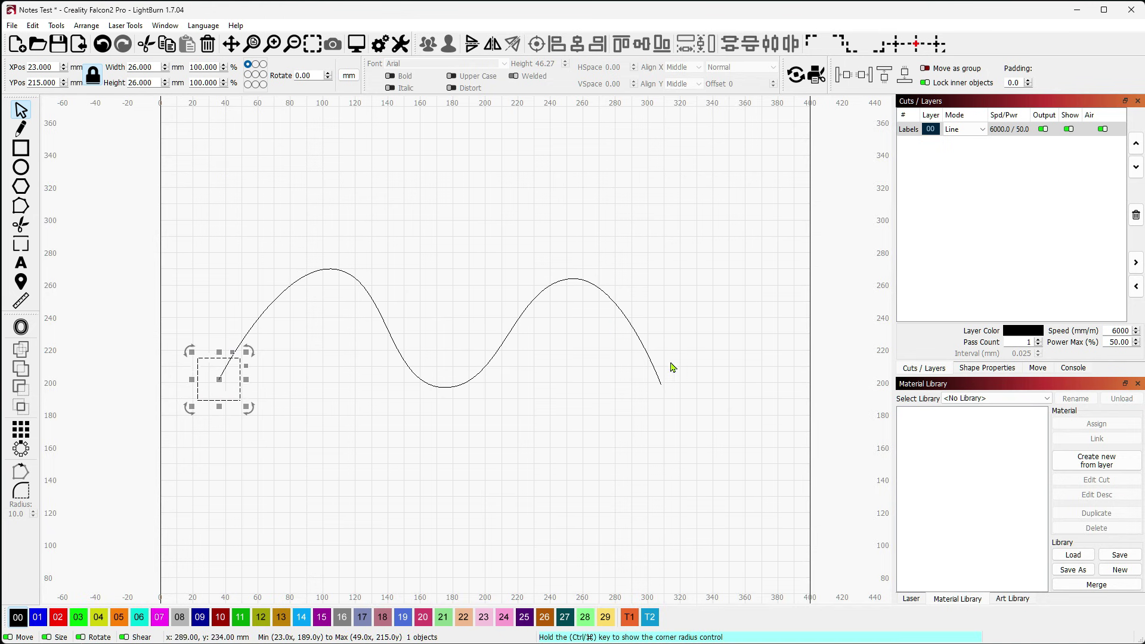
{"action": "left_click", "coordinate": [263, 309], "text": "shift"}
{"action": "left_click", "coordinate": [274, 423]}
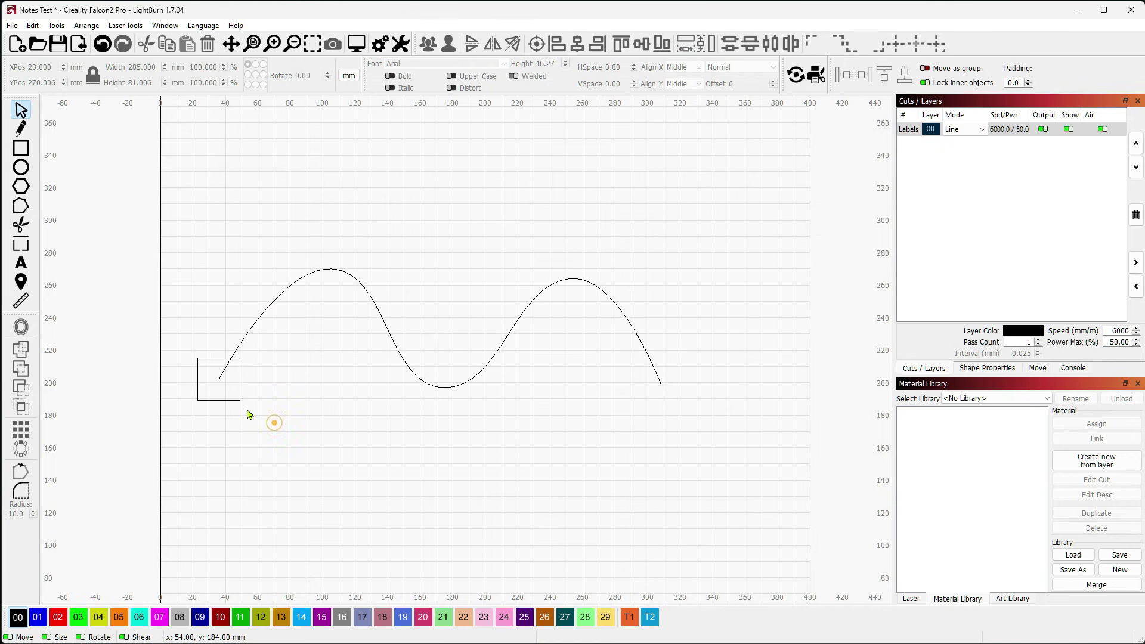
{"action": "left_click", "coordinate": [241, 400]}
{"action": "left_click", "coordinate": [264, 311], "text": "shift"}
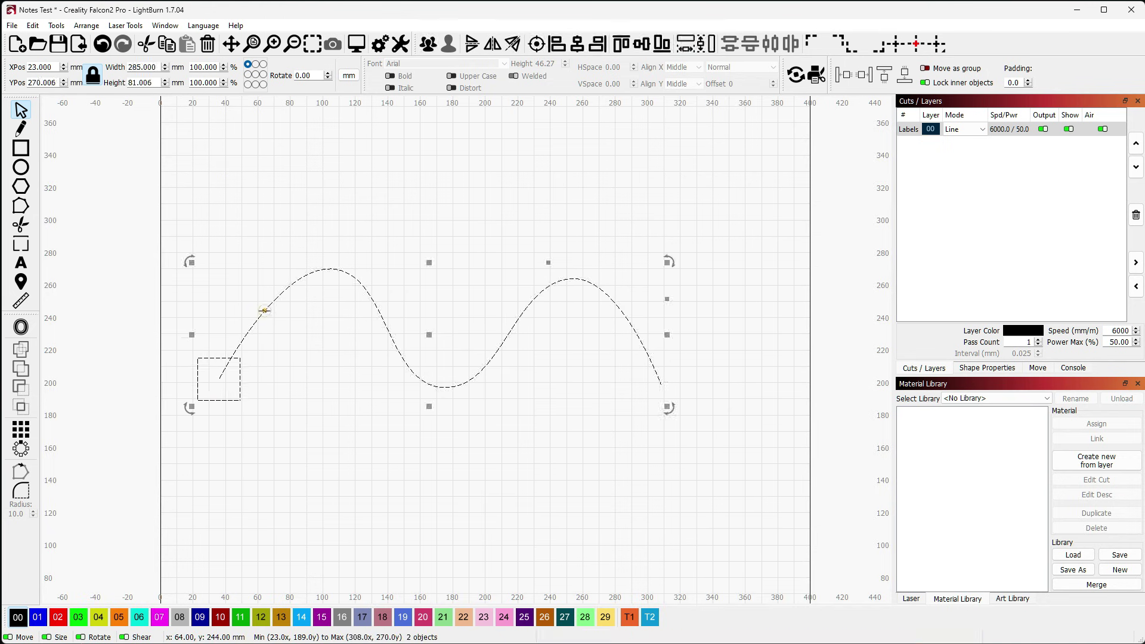
Copy the square along the curve with 30 copies, Scale Copies enabled at 1
{"action": "left_click", "coordinate": [86, 25]}
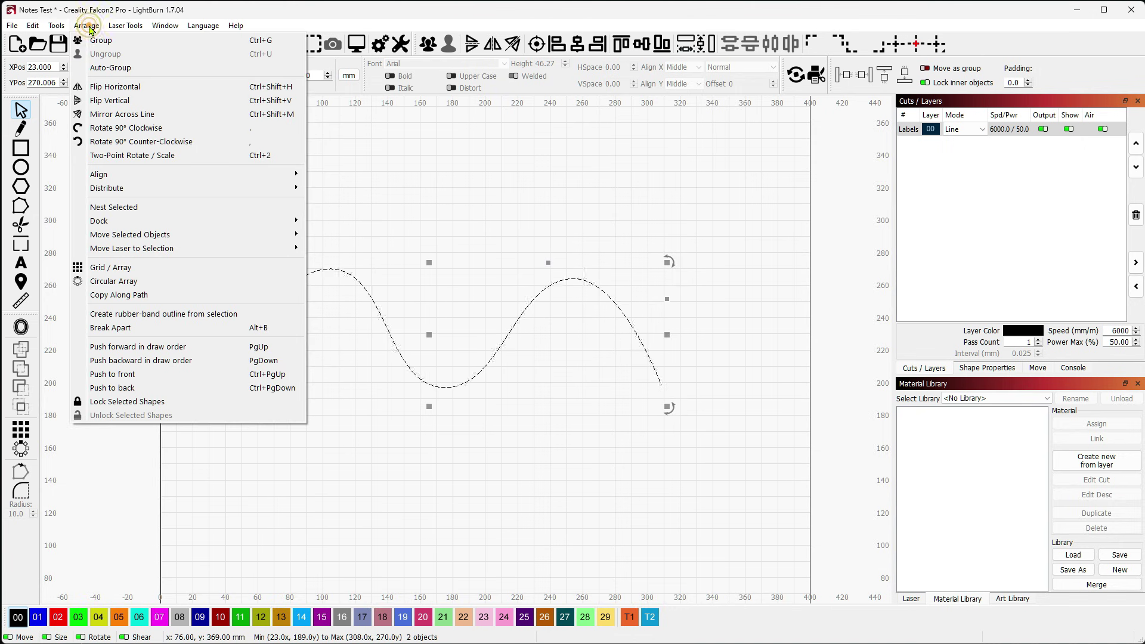
{"action": "left_click", "coordinate": [175, 296]}
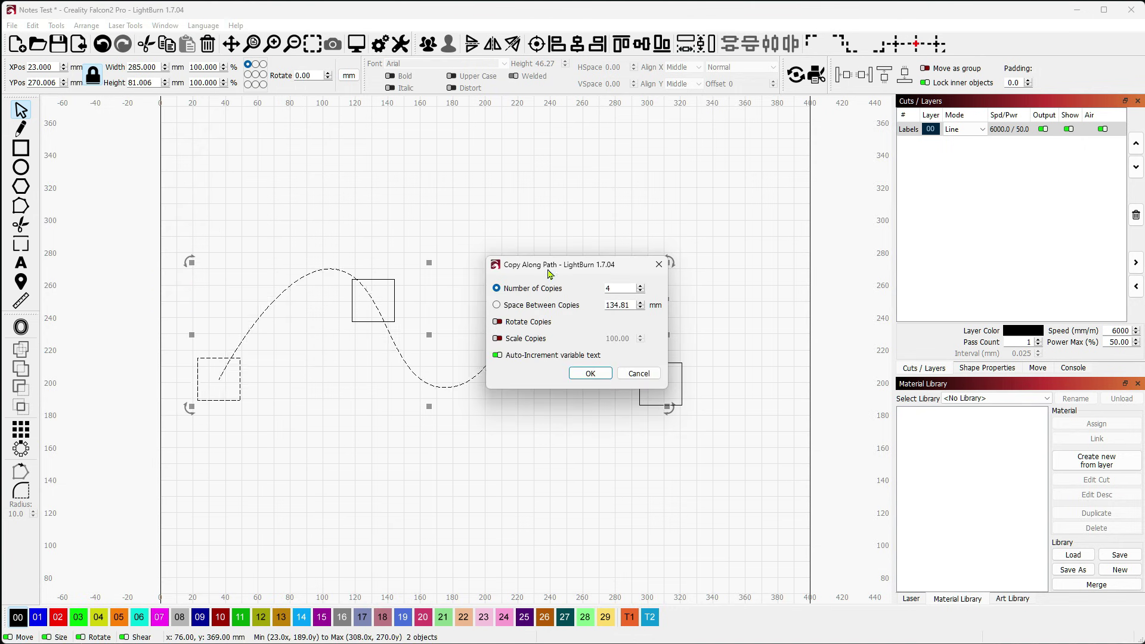
{"action": "left_click_drag", "start_coordinate": [567, 261], "coordinate": [440, 130]}
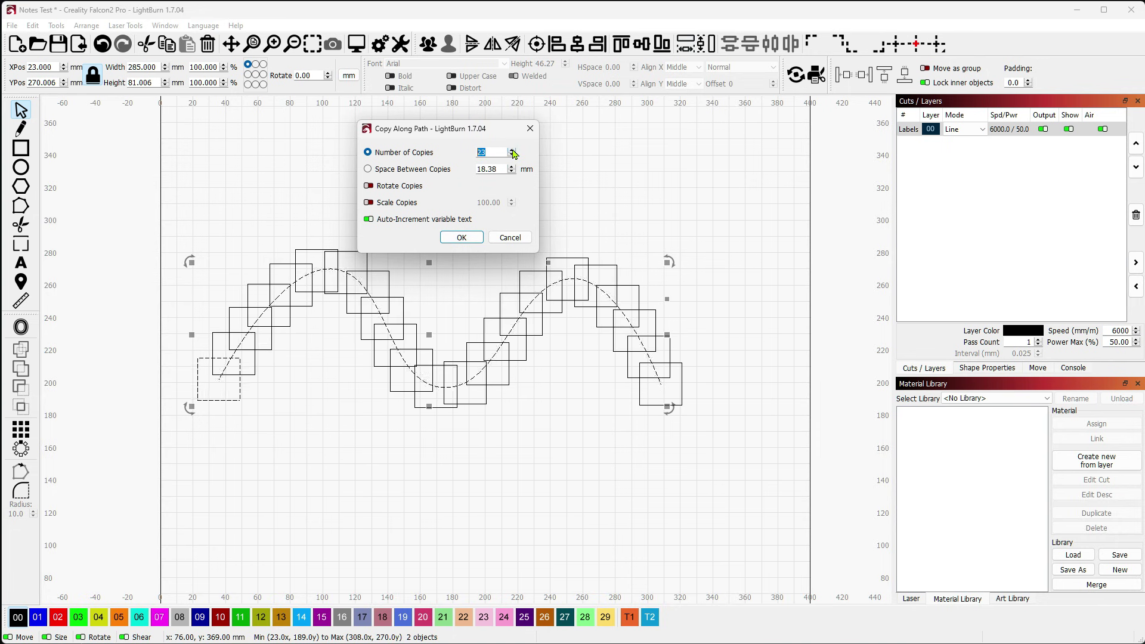
{"action": "left_click", "coordinate": [511, 149]}
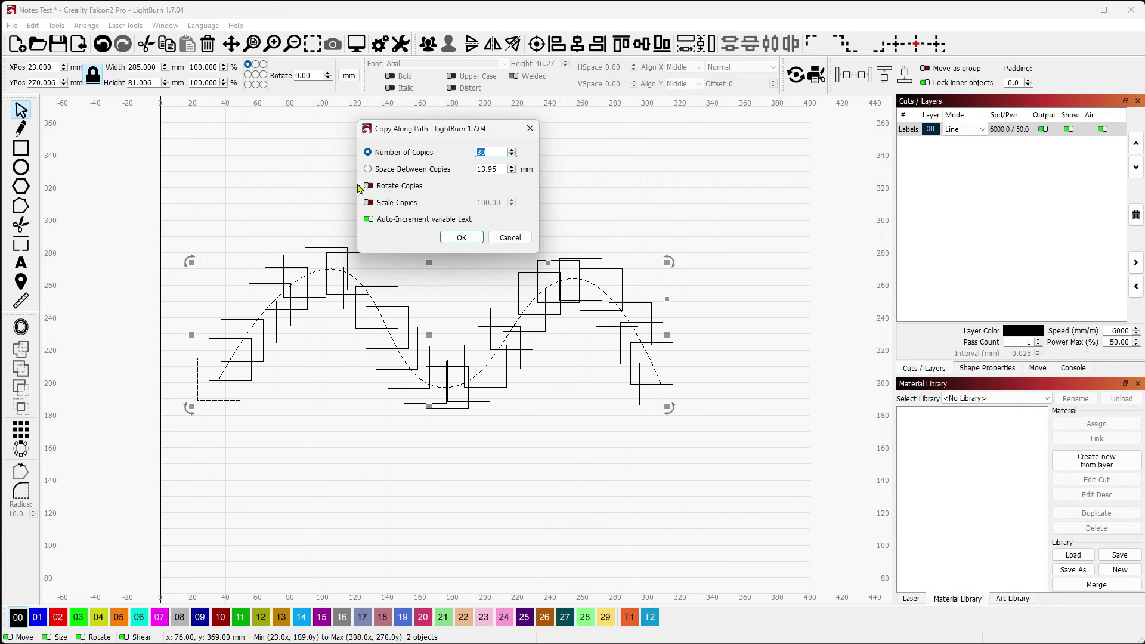
{"action": "left_click", "coordinate": [368, 202]}
{"action": "double_click", "coordinate": [503, 202]}
{"action": "type", "text": "1"}
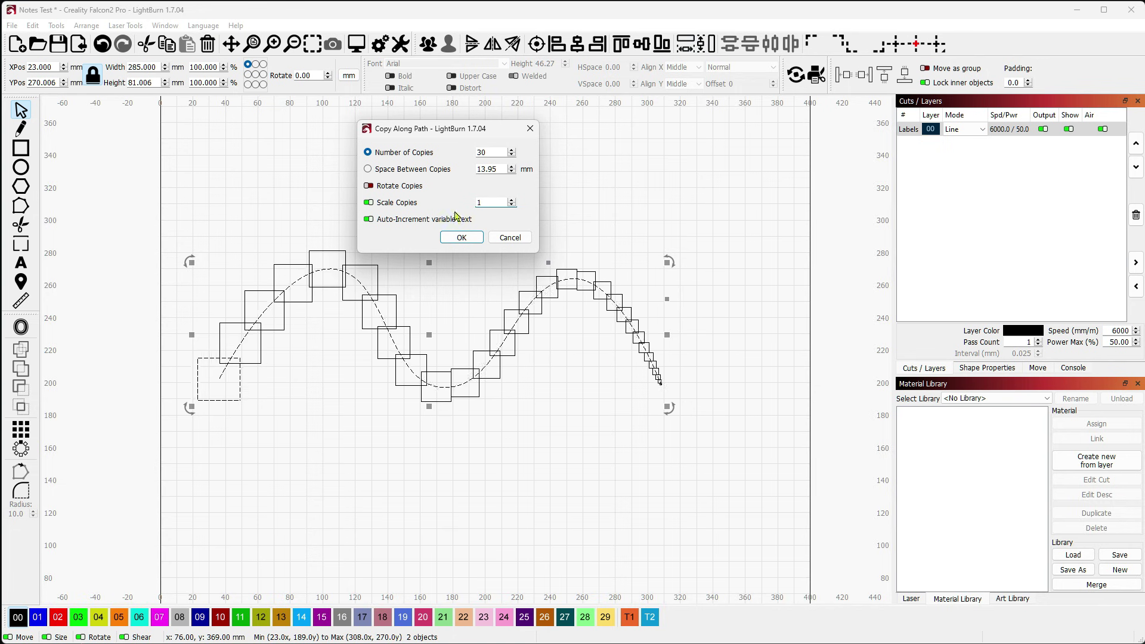
Set Copy Along Path to 100 copies with Scale Copies at 100
{"action": "double_click", "coordinate": [495, 203]}
{"action": "type", "text": "300"}
{"action": "key", "text": "BackSpace"}
{"action": "key", "text": "BackSpace"}
{"action": "key", "text": "BackSpace"}
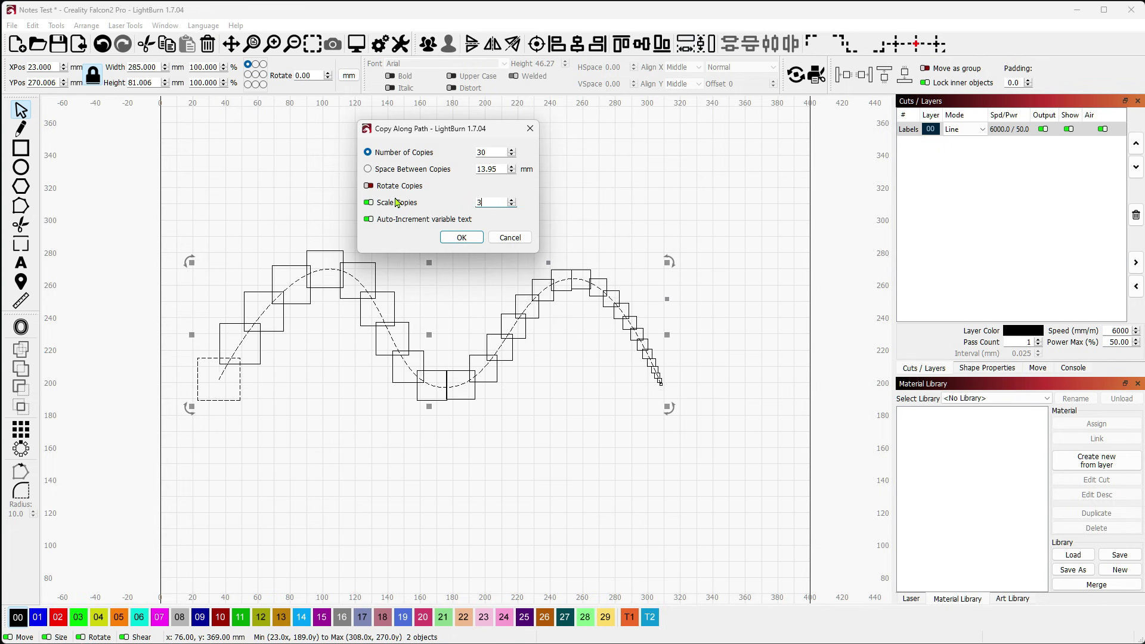
{"action": "type", "text": "200"}
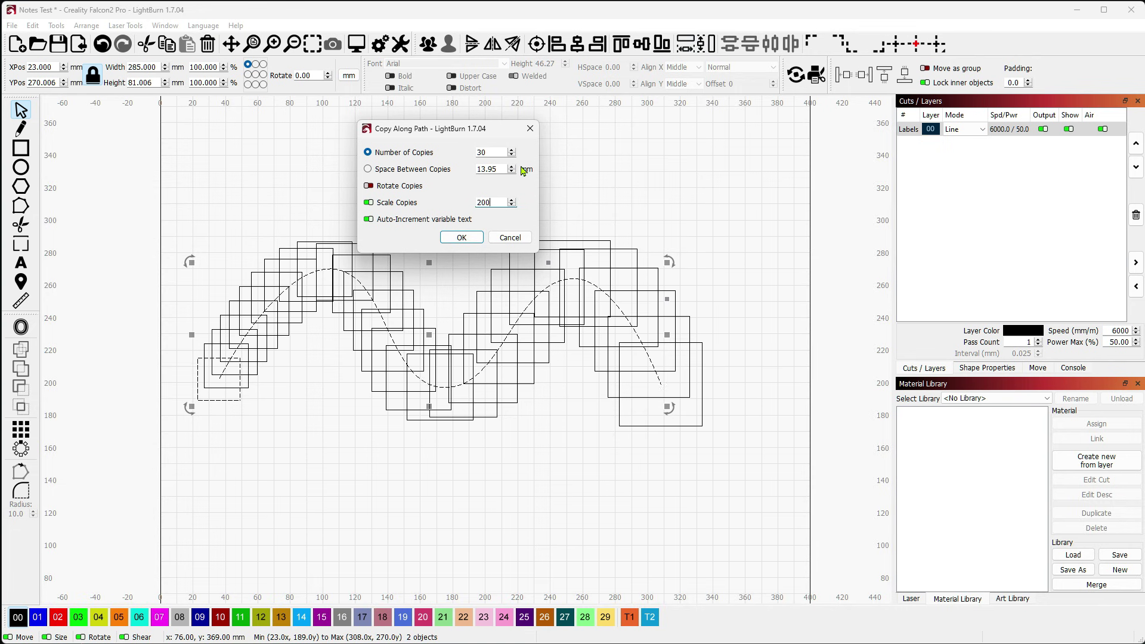
{"action": "double_click", "coordinate": [490, 153]}
{"action": "type", "text": "100"}
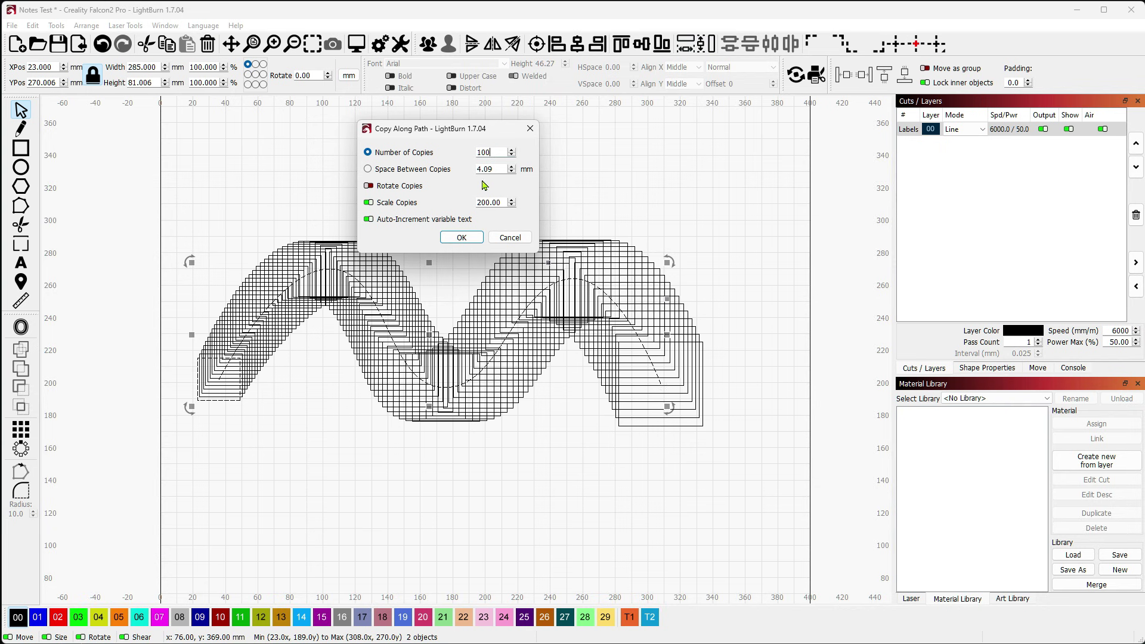
{"action": "double_click", "coordinate": [500, 203]}
{"action": "type", "text": "1909"}
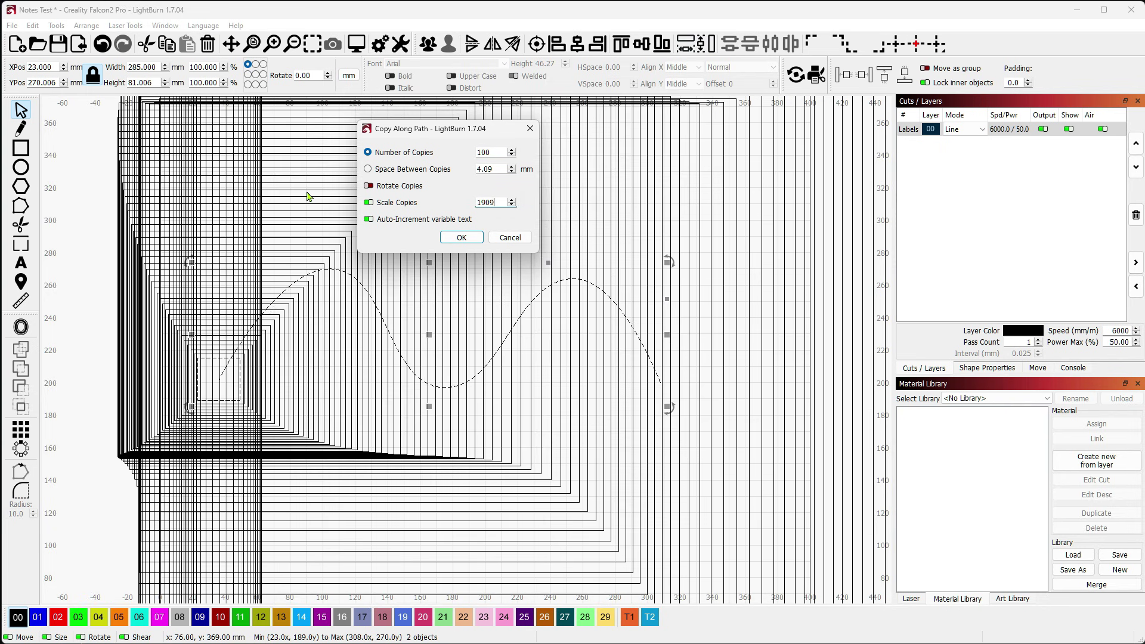
{"action": "key", "text": "BackSpace"}
{"action": "key", "text": "BackSpace"}
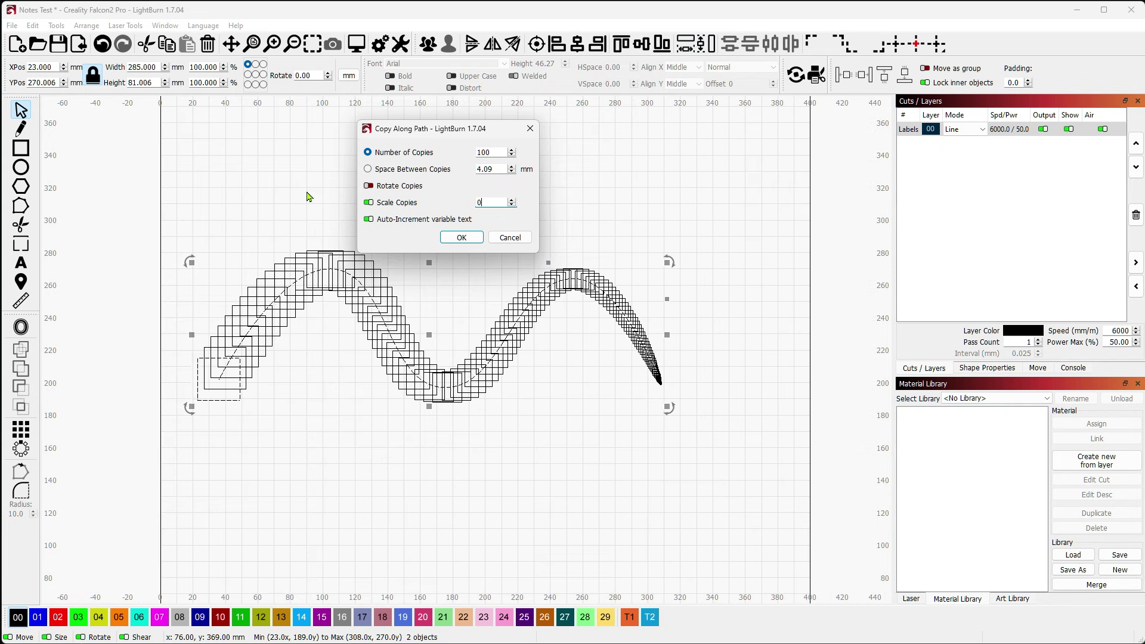
{"action": "type", "text": "100"}
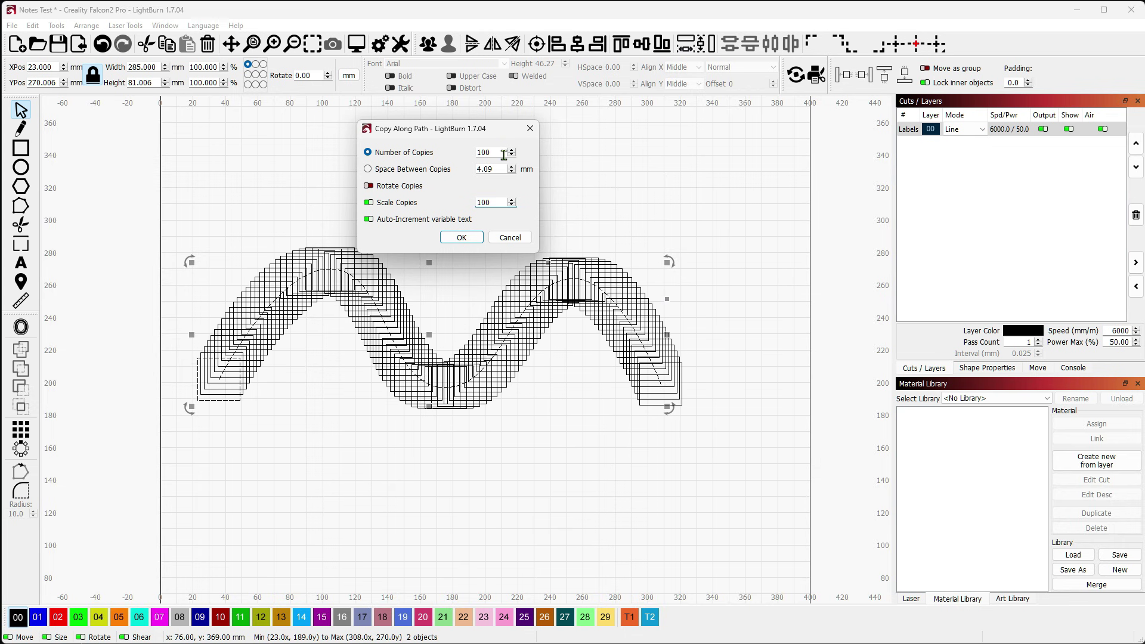
Try Rotate Copies with 10, then 100 copies, and turn off Auto-Increment
{"action": "left_click", "coordinate": [369, 187]}
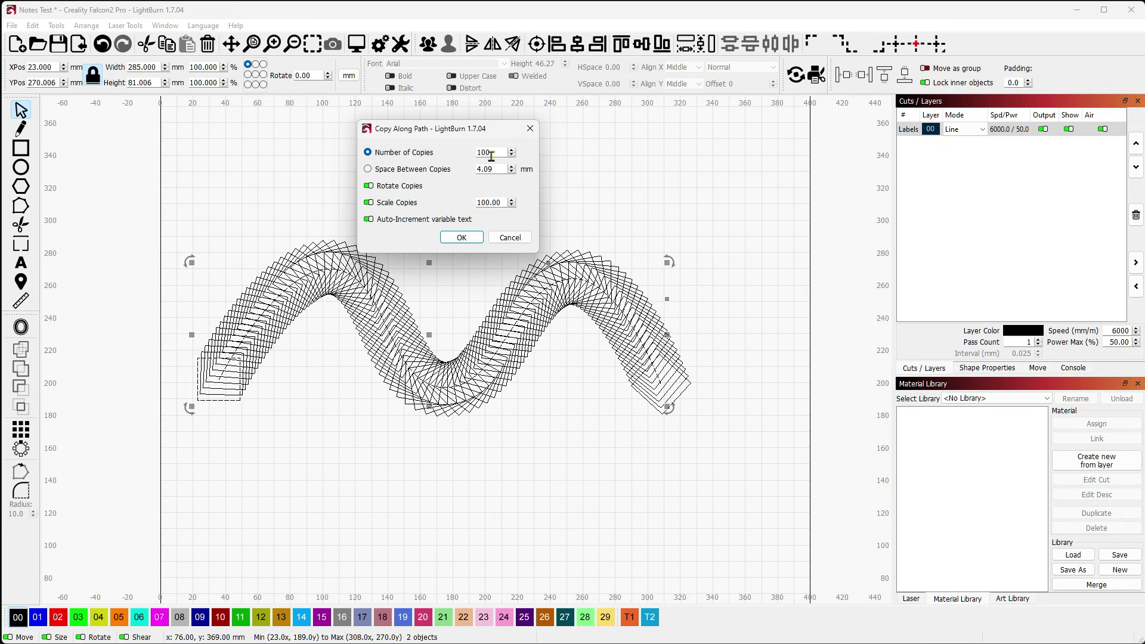
{"action": "left_click_drag", "start_coordinate": [495, 153], "coordinate": [452, 155]}
{"action": "type", "text": "10"}
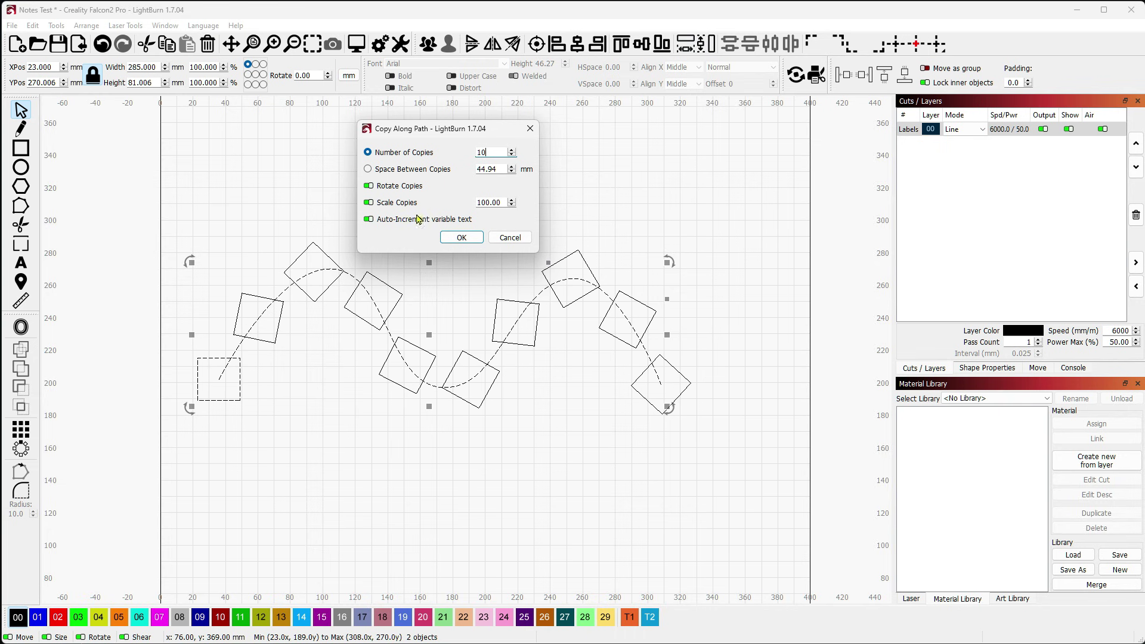
{"action": "left_click", "coordinate": [370, 220]}
{"action": "type", "text": "0"}
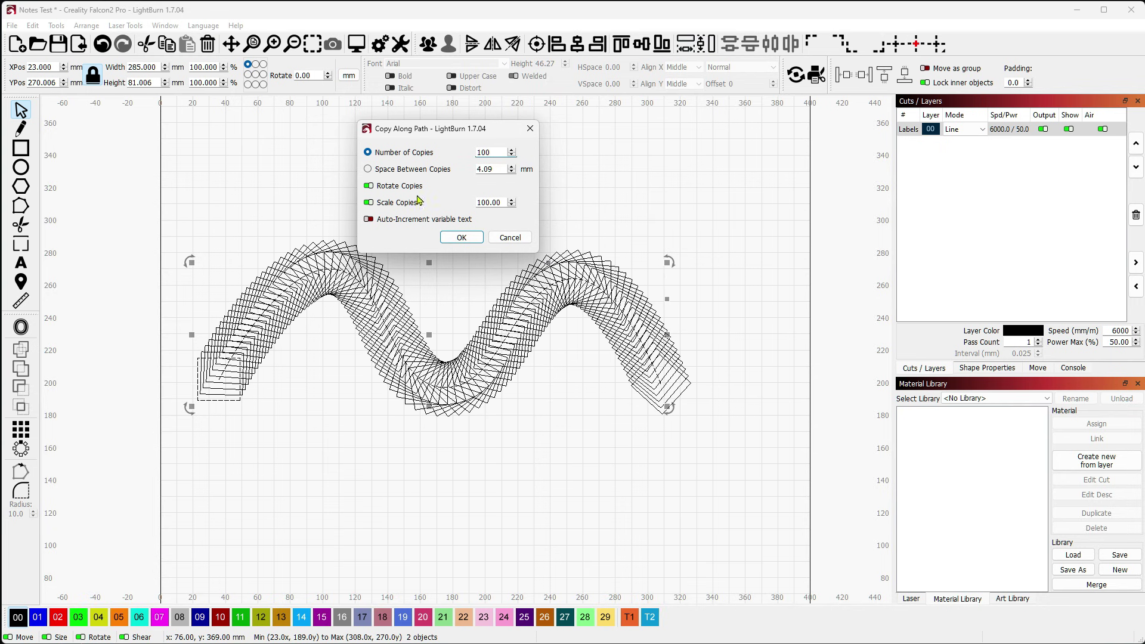
Turn off rotation and scaling, then cancel Copy Along Path
{"action": "left_click", "coordinate": [369, 186]}
{"action": "left_click", "coordinate": [369, 203]}
{"action": "left_click", "coordinate": [510, 238]}
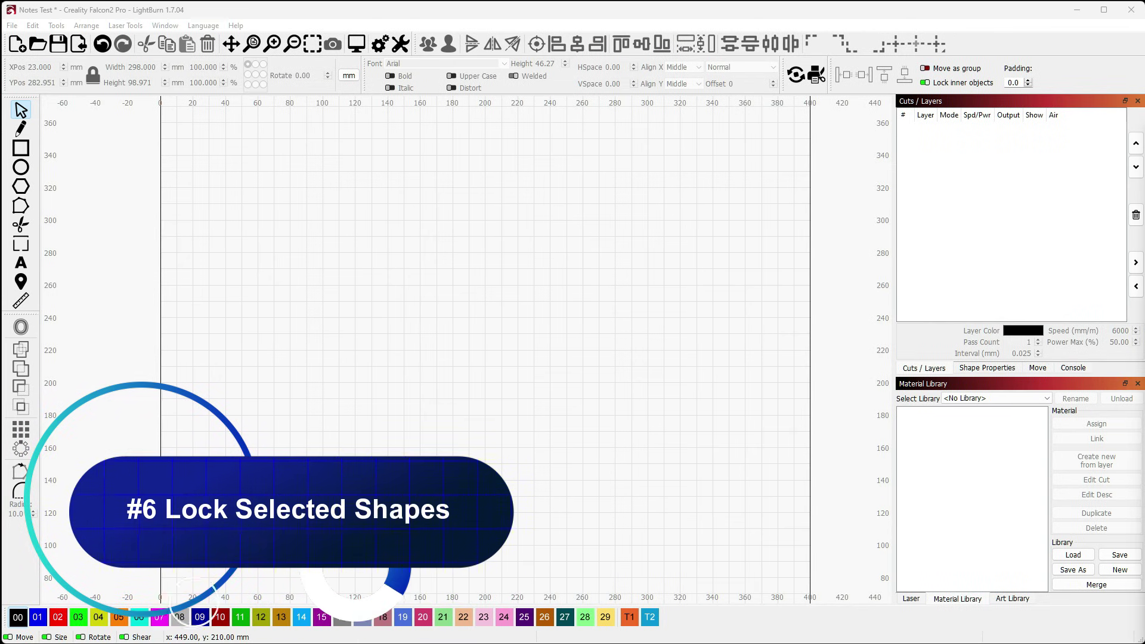
Import the scrollwork monogram file and enlarge it to about 323 × 336 mm
{"action": "left_click_drag", "start_coordinate": [883, 367], "coordinate": [518, 412]}
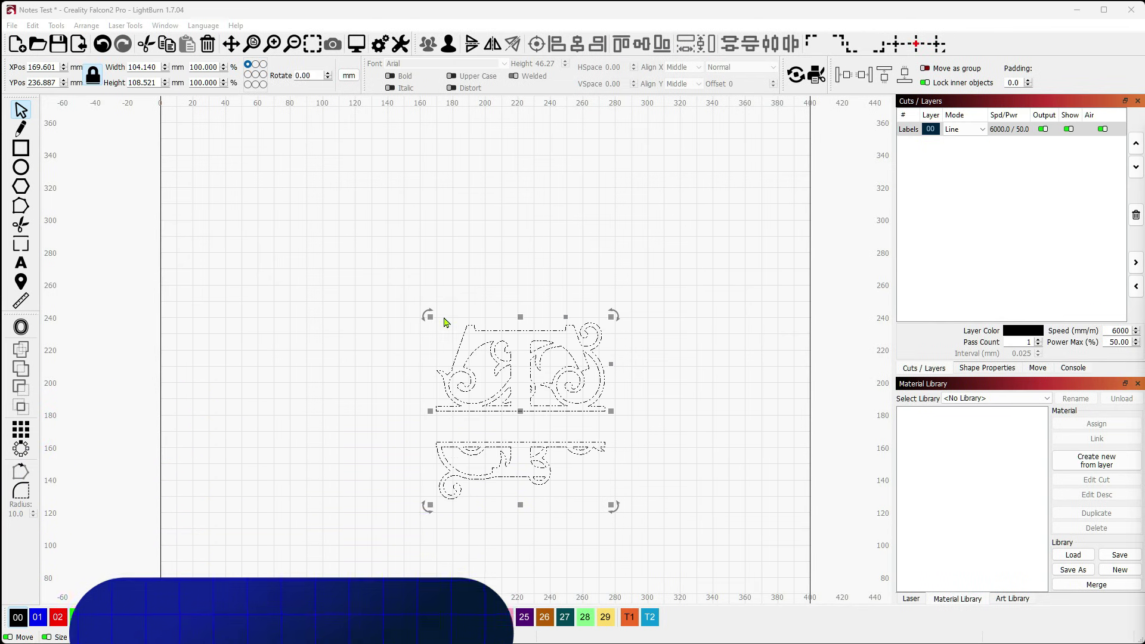
{"action": "scroll", "coordinate": [447, 324], "scroll_direction": "down", "scroll_amount": 2}
{"action": "left_click_drag", "start_coordinate": [375, 252], "coordinate": [303, 183]}
{"action": "left_click_drag", "start_coordinate": [500, 386], "coordinate": [466, 368]}
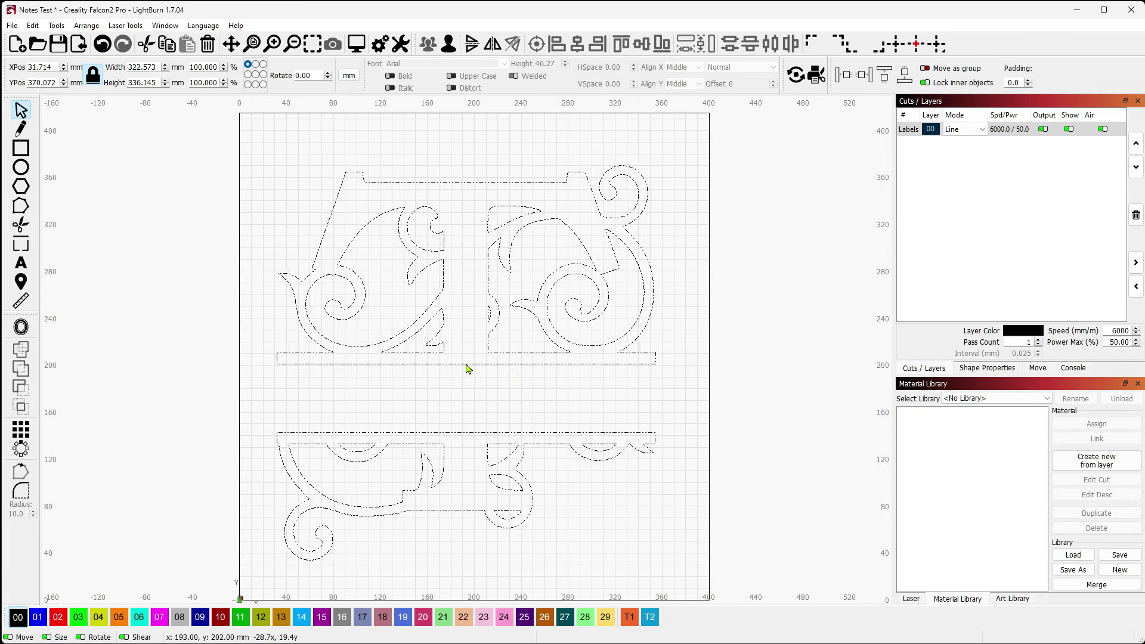
{"action": "left_click", "coordinate": [750, 360]}
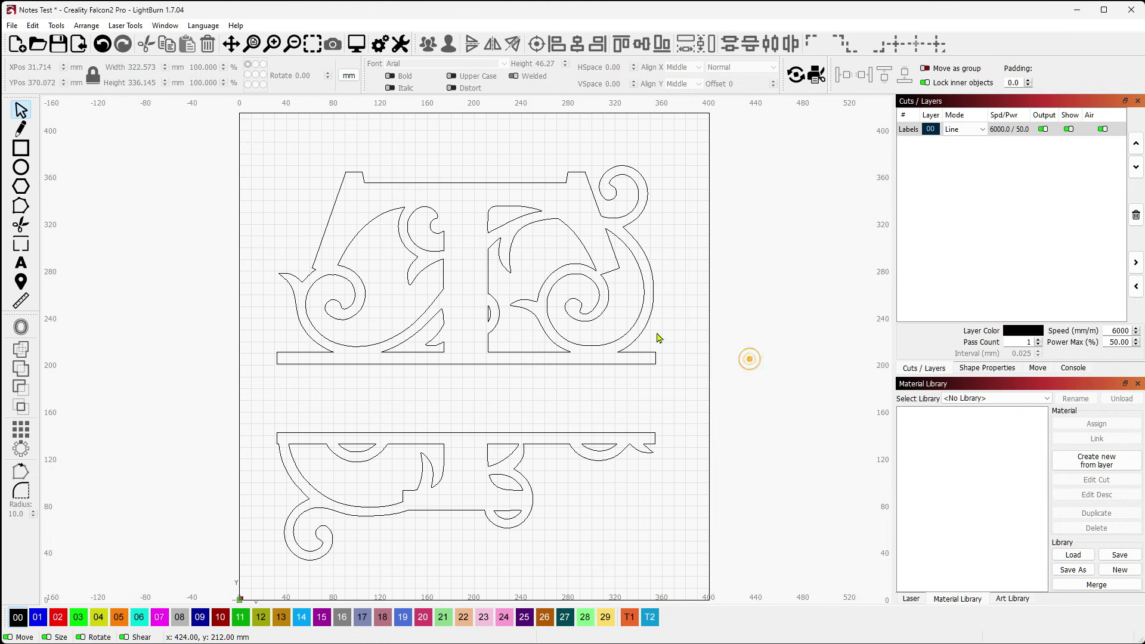
{"action": "left_click", "coordinate": [487, 343]}
{"action": "left_click", "coordinate": [487, 343]}
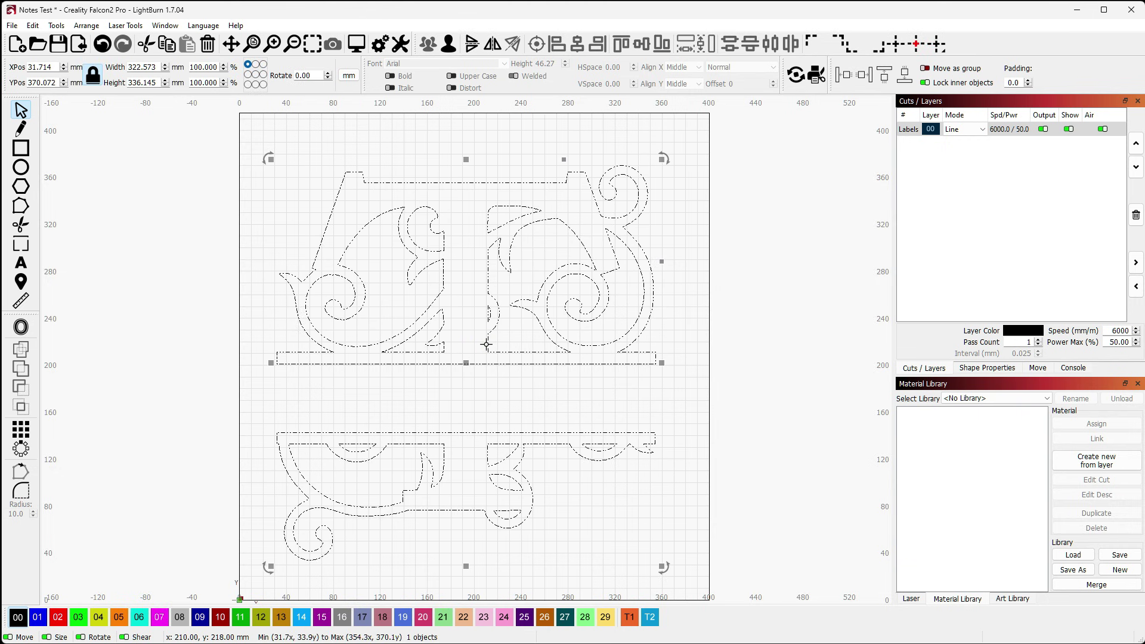
Lock the scrollwork design with Lock Selected Shapes and confirm it can't be dragged
{"action": "right_click", "coordinate": [487, 346]}
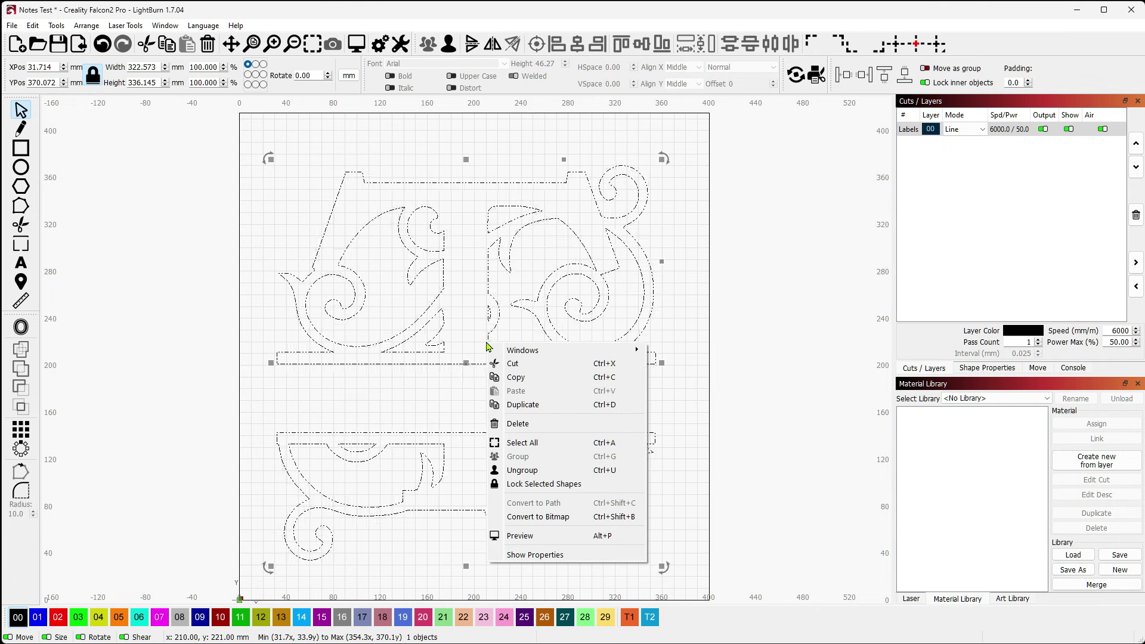
{"action": "left_click", "coordinate": [543, 484]}
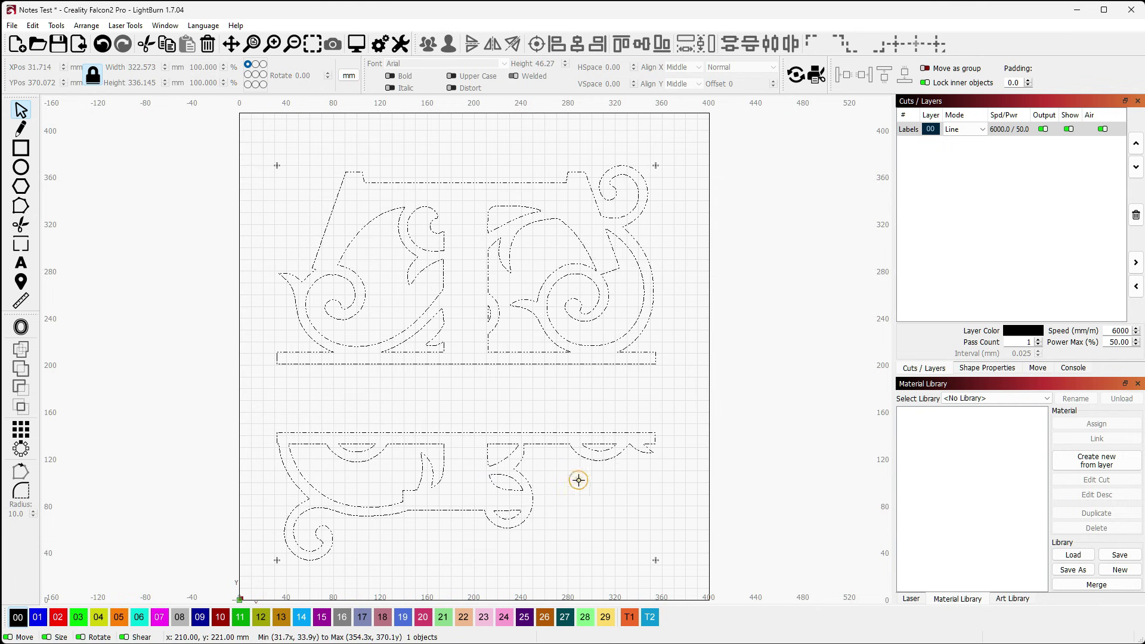
{"action": "left_click", "coordinate": [749, 313]}
{"action": "left_click", "coordinate": [567, 176]}
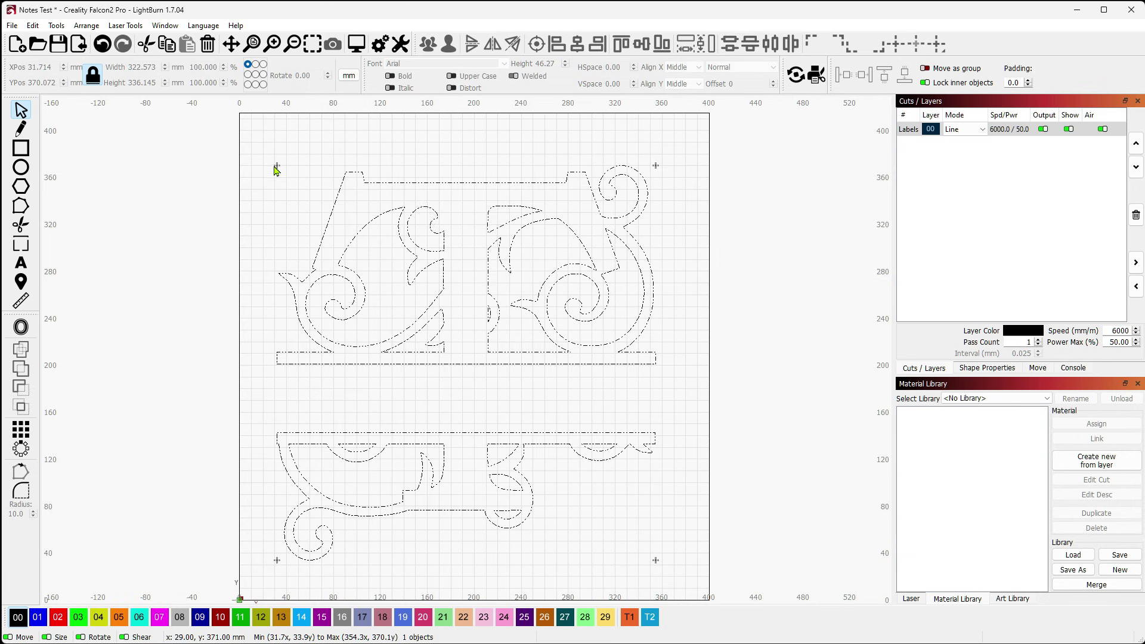
{"action": "left_click", "coordinate": [654, 556]}
{"action": "left_click", "coordinate": [582, 443]}
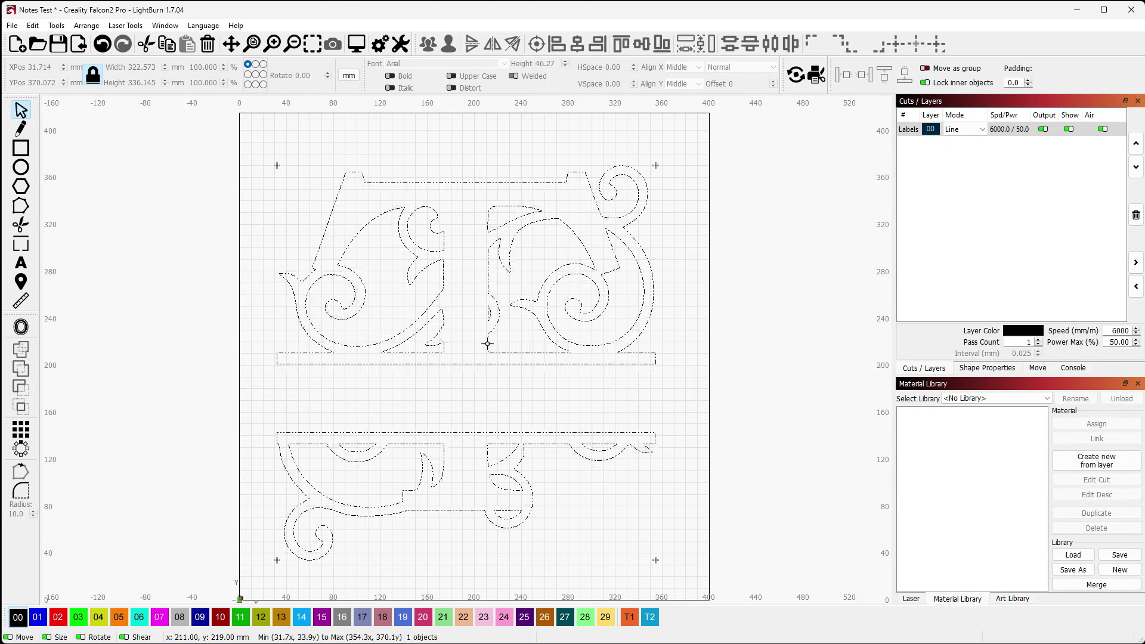
{"action": "left_click_drag", "start_coordinate": [487, 344], "coordinate": [506, 362]}
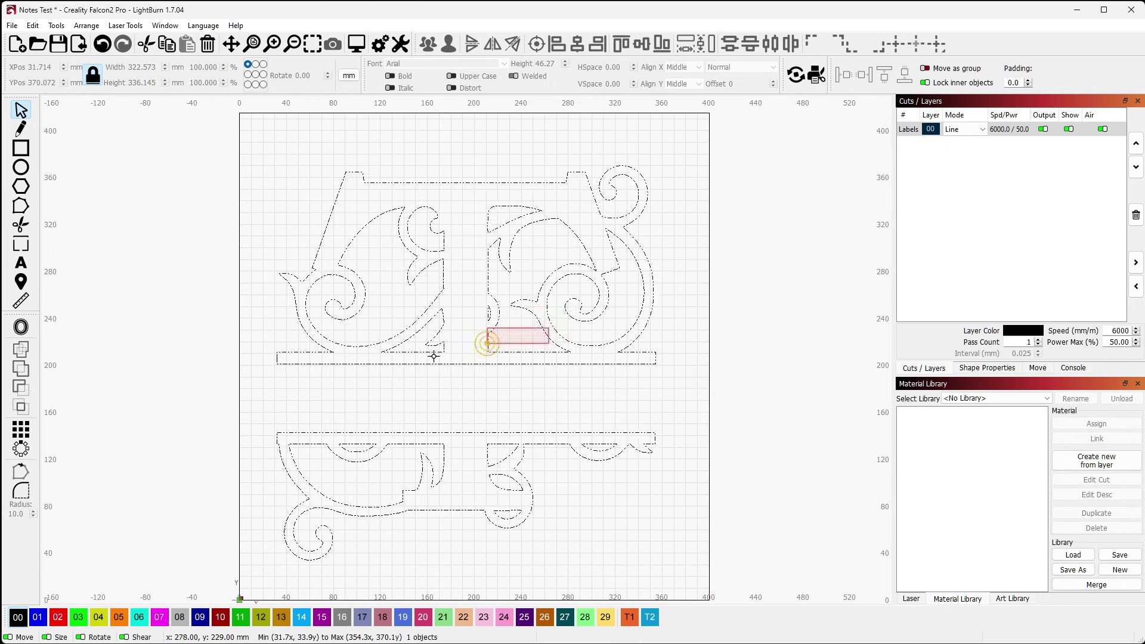
{"action": "left_click", "coordinate": [576, 345]}
{"action": "left_click", "coordinate": [650, 617]}
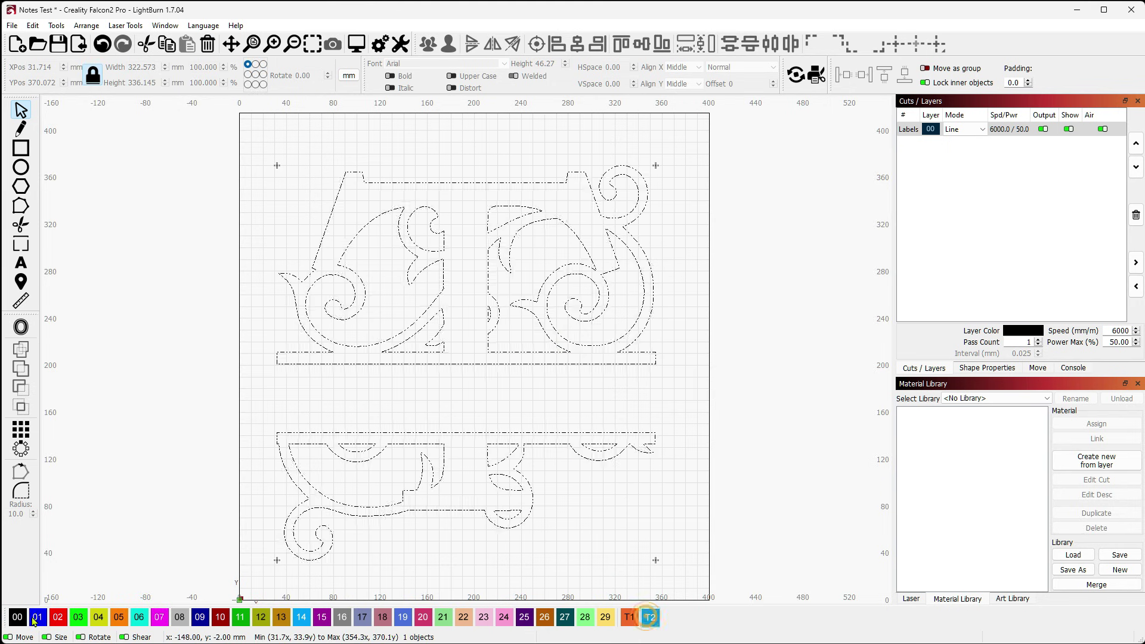
{"action": "left_click", "coordinate": [723, 328]}
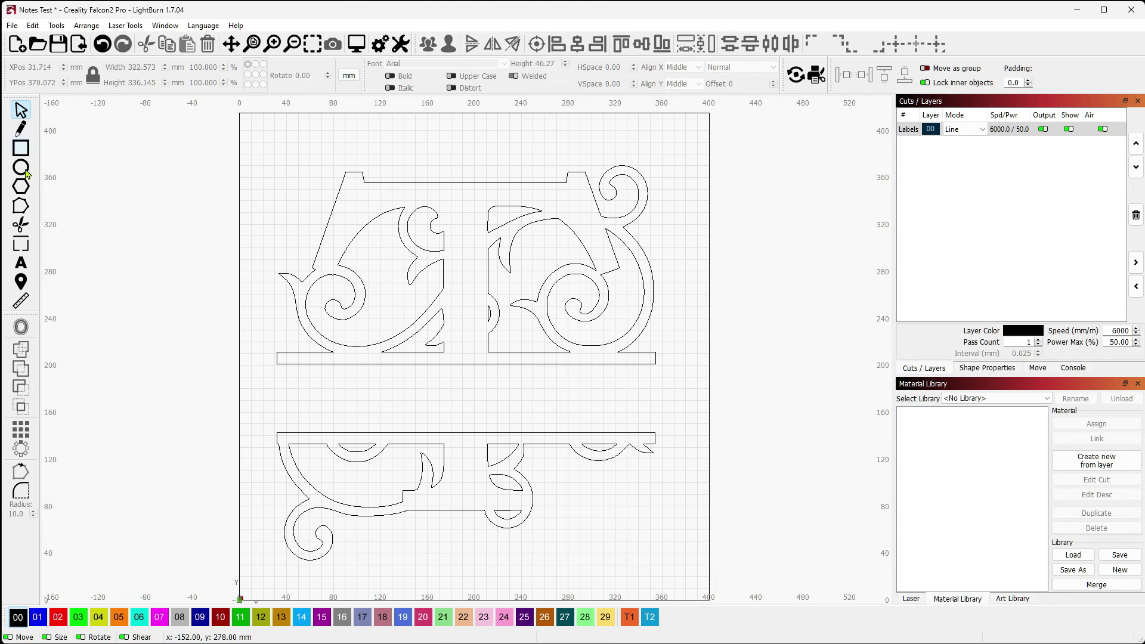
Add the text TINKERVERSE between the monogram's two bands
{"action": "left_click", "coordinate": [21, 263]}
{"action": "left_click", "coordinate": [306, 394]}
{"action": "type", "text": "TINKERVERSE"}
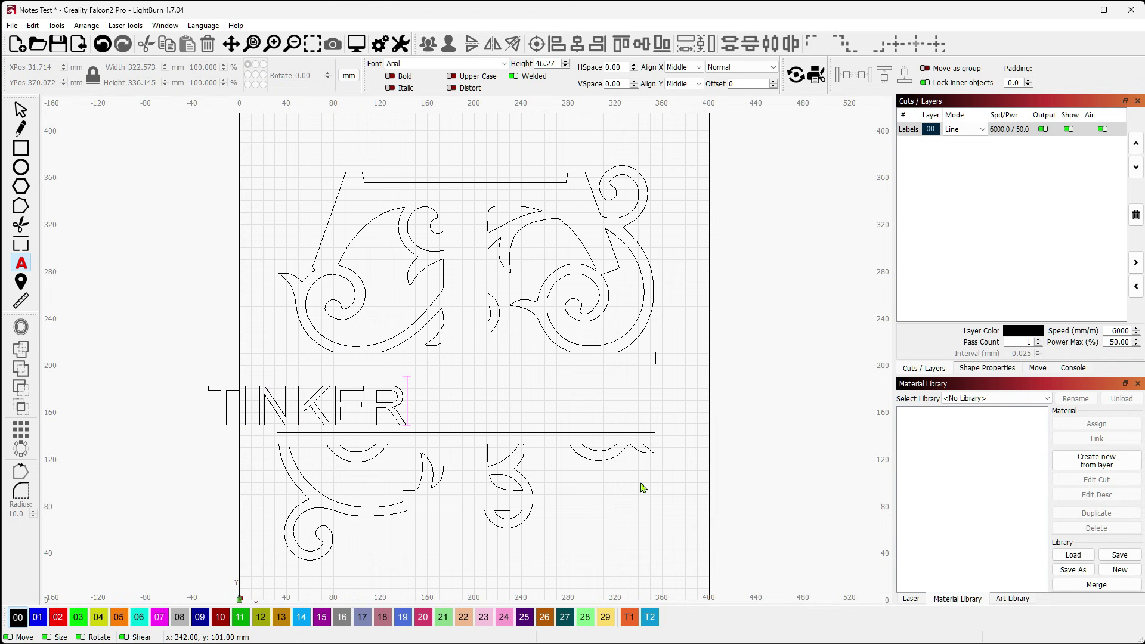
Move and stretch TINKERVERSE to fill the gap, about 323 by 63 mm
{"action": "left_click", "coordinate": [22, 110]}
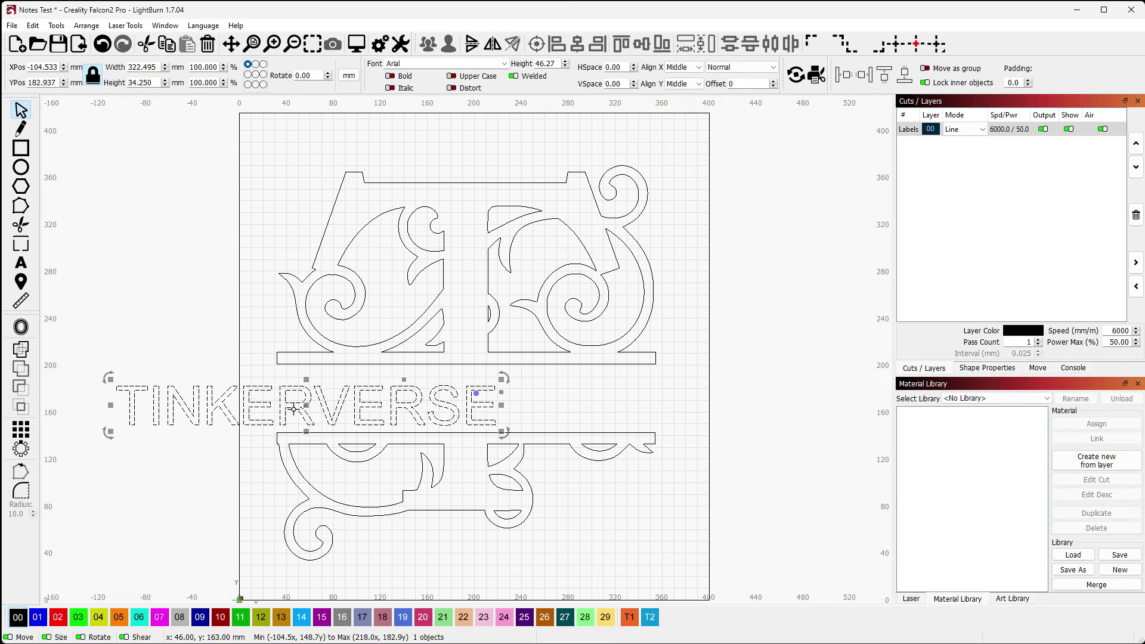
{"action": "left_click_drag", "start_coordinate": [308, 408], "coordinate": [469, 393]}
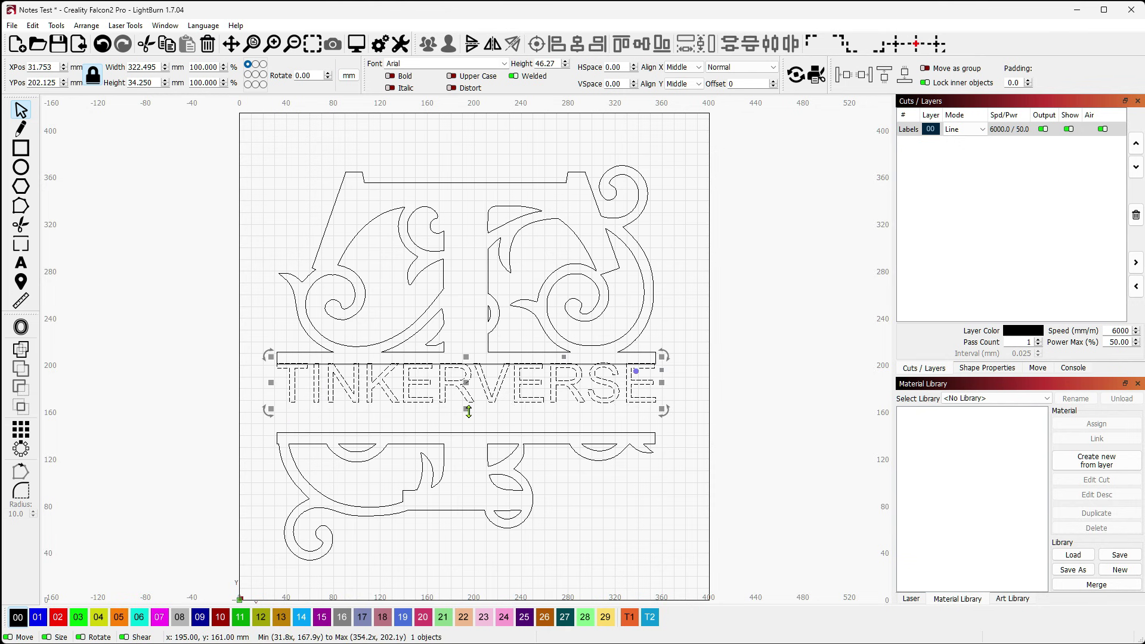
{"action": "left_click_drag", "start_coordinate": [466, 407], "coordinate": [463, 441]}
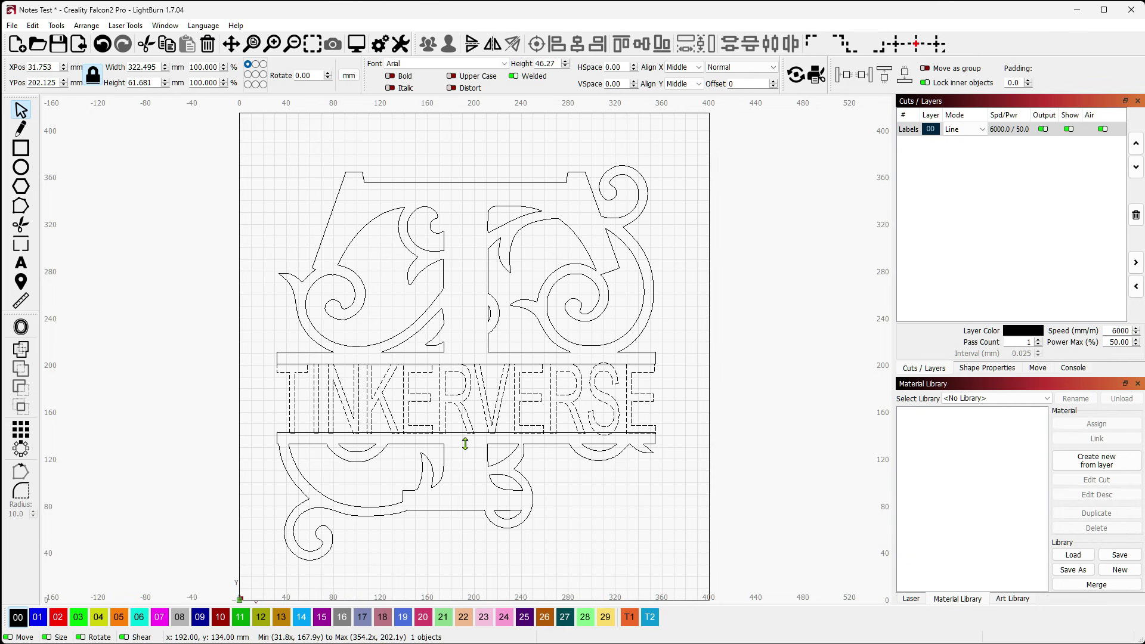
{"action": "scroll", "coordinate": [682, 407], "scroll_direction": "up", "scroll_amount": 5}
{"action": "left_click_drag", "start_coordinate": [629, 391], "coordinate": [631, 392]}
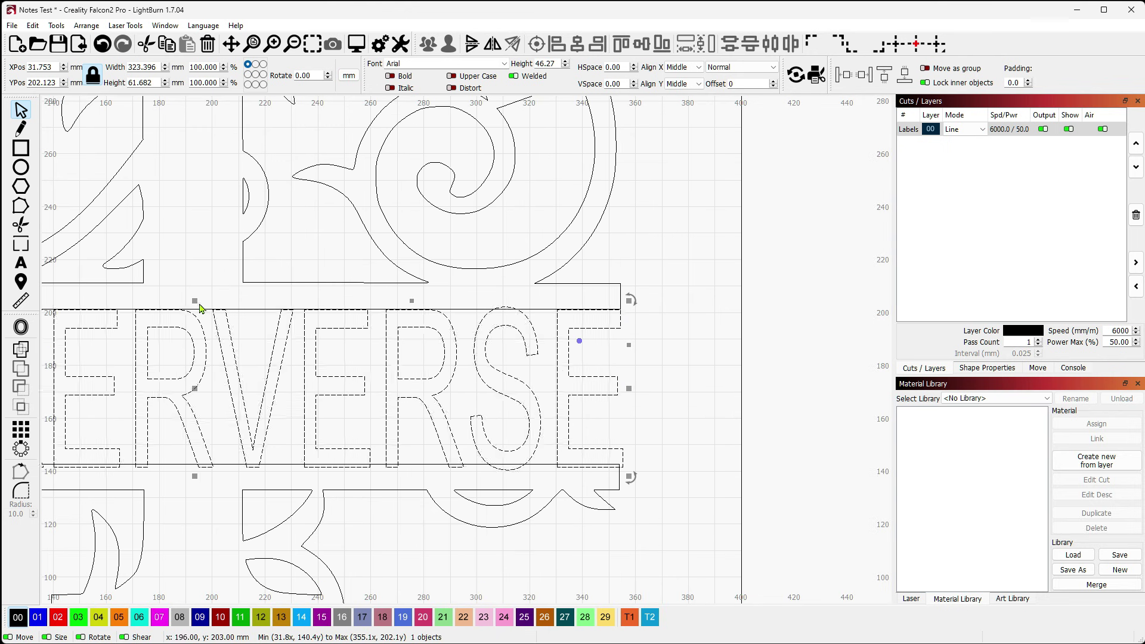
{"action": "left_click_drag", "start_coordinate": [196, 301], "coordinate": [197, 299]}
Pan across the design and select the TINKERVERSE letters
{"action": "left_click_drag", "start_coordinate": [225, 396], "coordinate": [547, 389]}
{"action": "key", "text": "Escape"}
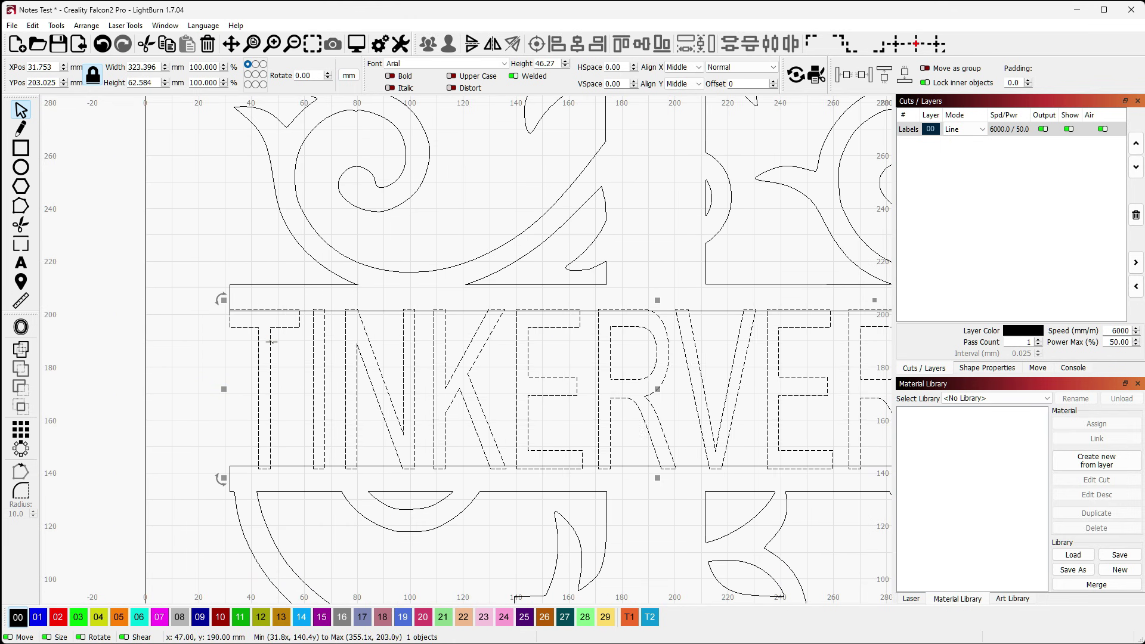
{"action": "scroll", "coordinate": [588, 409], "scroll_direction": "down", "scroll_amount": 3}
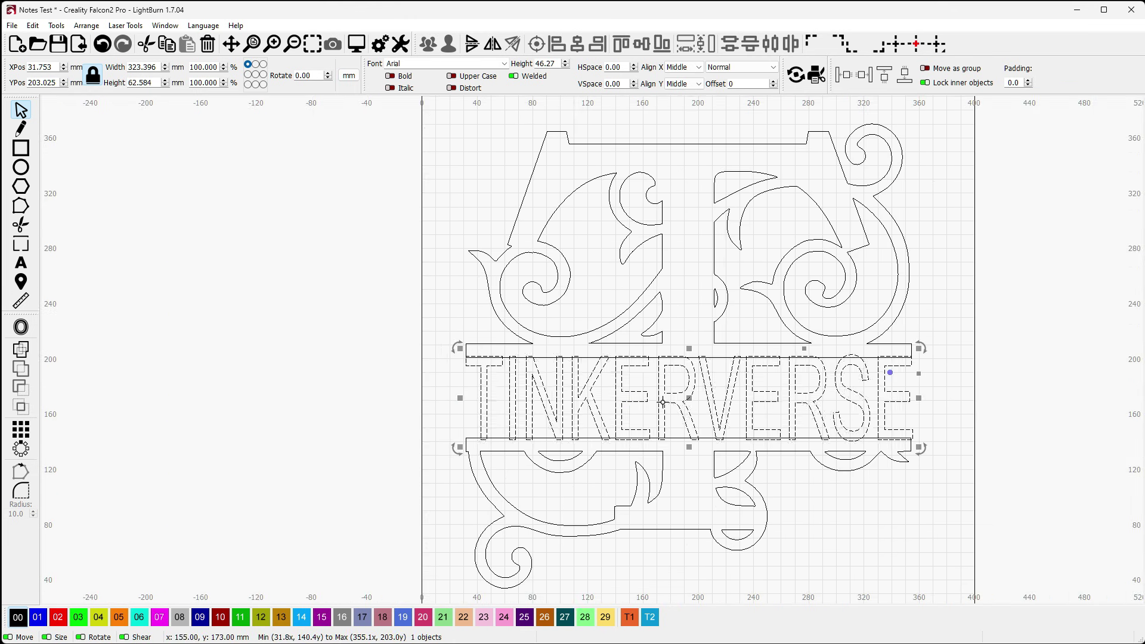
{"action": "left_click_drag", "start_coordinate": [950, 430], "coordinate": [966, 429]}
{"action": "scroll", "coordinate": [358, 370], "scroll_direction": "up", "scroll_amount": 3}
{"action": "scroll", "coordinate": [408, 353], "scroll_direction": "down", "scroll_amount": 3}
{"action": "left_click_drag", "start_coordinate": [889, 437], "coordinate": [632, 396]}
{"action": "scroll", "coordinate": [787, 400], "scroll_direction": "down", "scroll_amount": 5}
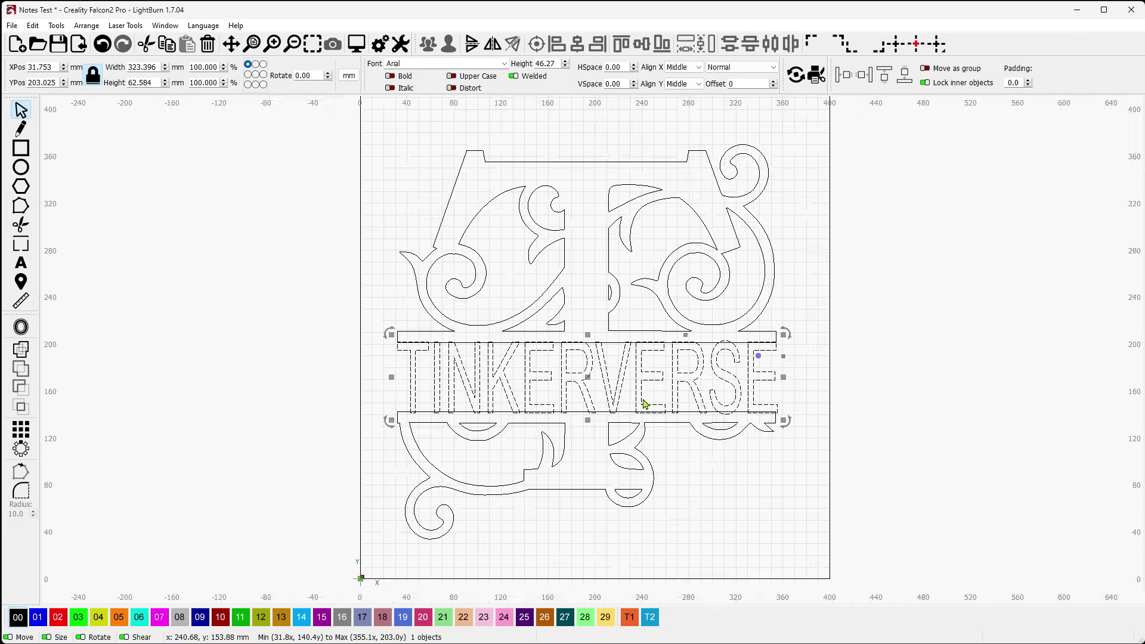
Select the text with the monogram, accidentally move the text, then undo the move
{"action": "left_click", "coordinate": [869, 357]}
{"action": "left_click", "coordinate": [659, 297]}
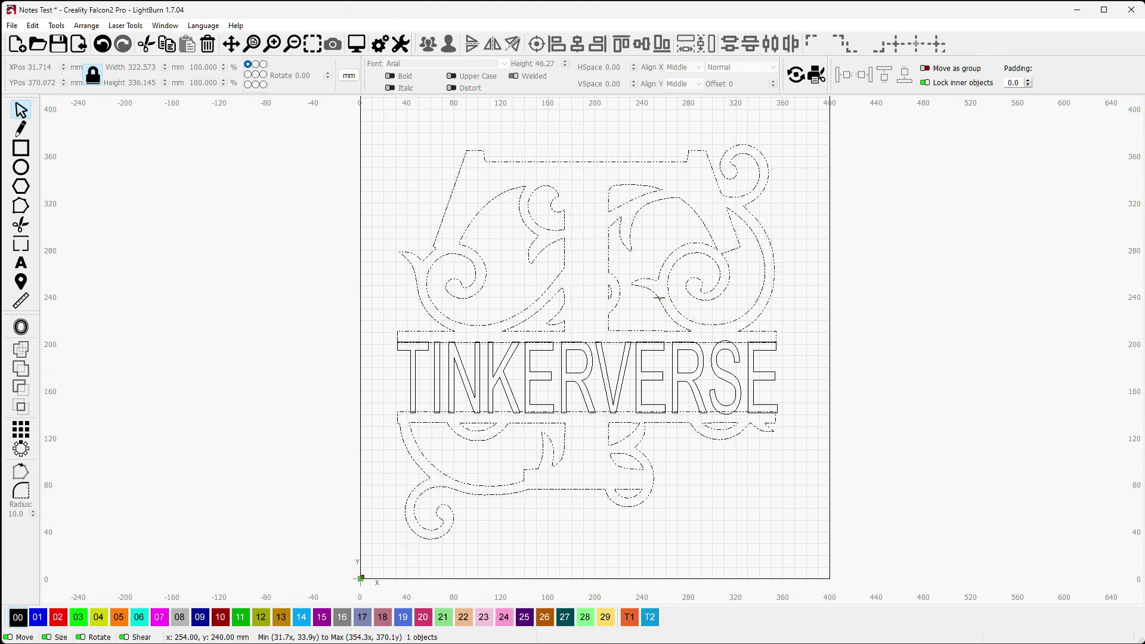
{"action": "left_click", "coordinate": [652, 370]}
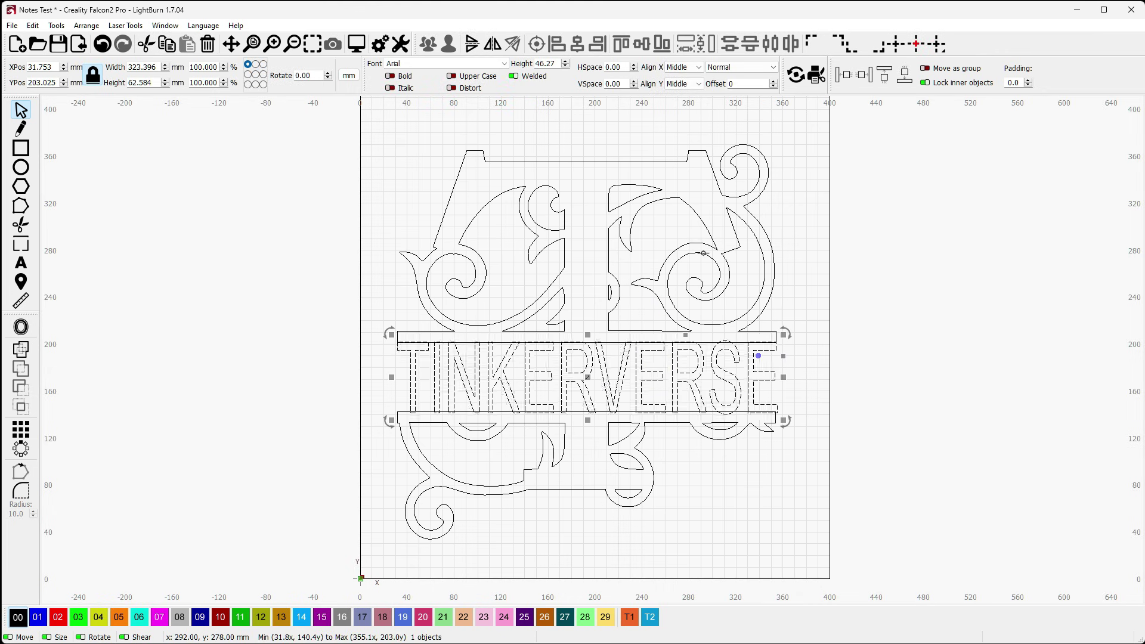
{"action": "left_click", "coordinate": [704, 253], "text": "shift"}
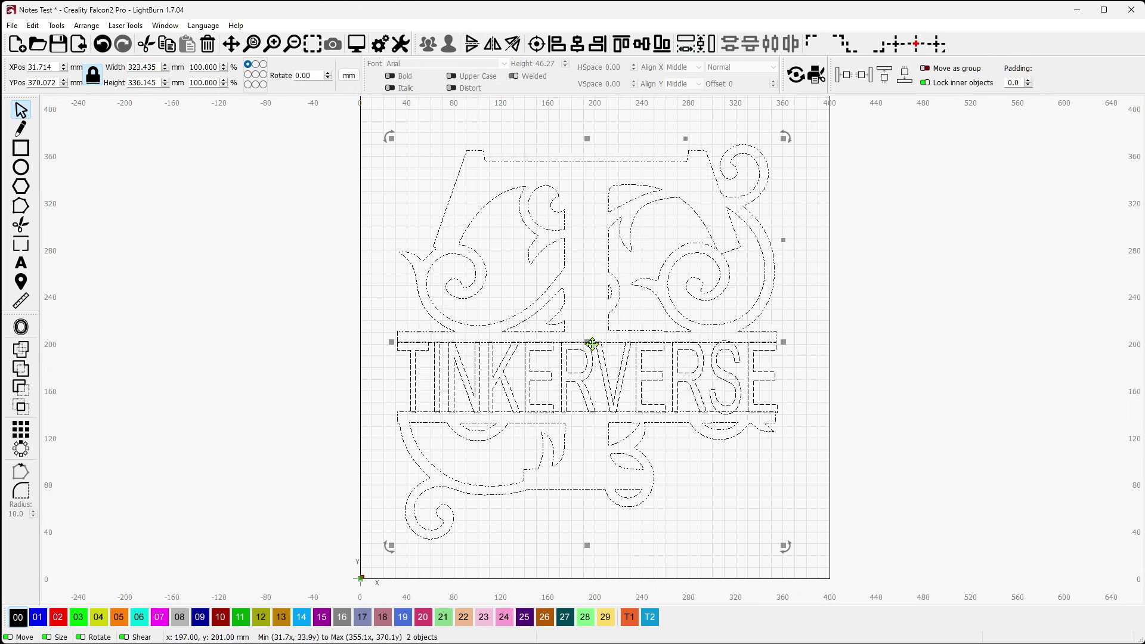
{"action": "left_click_drag", "start_coordinate": [591, 344], "coordinate": [720, 346]}
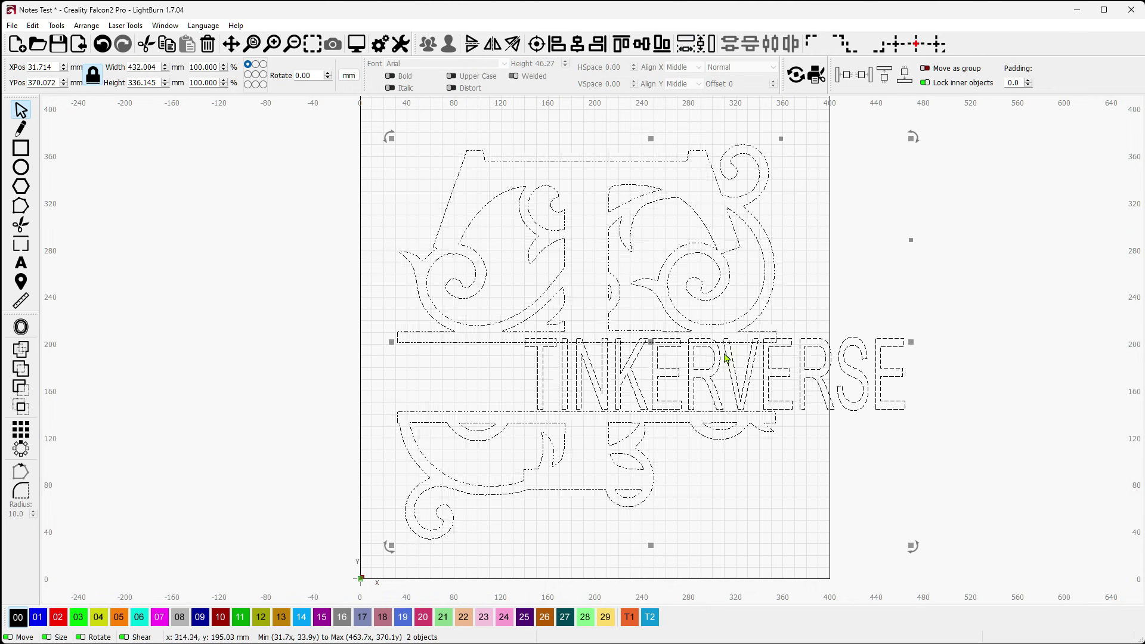
{"action": "key", "text": "ctrl+z"}
Select both the monogram and TINKERVERSE and union them into one shape
{"action": "left_click", "coordinate": [977, 438]}
{"action": "key", "text": "ctrl+a"}
{"action": "key", "text": "c"}
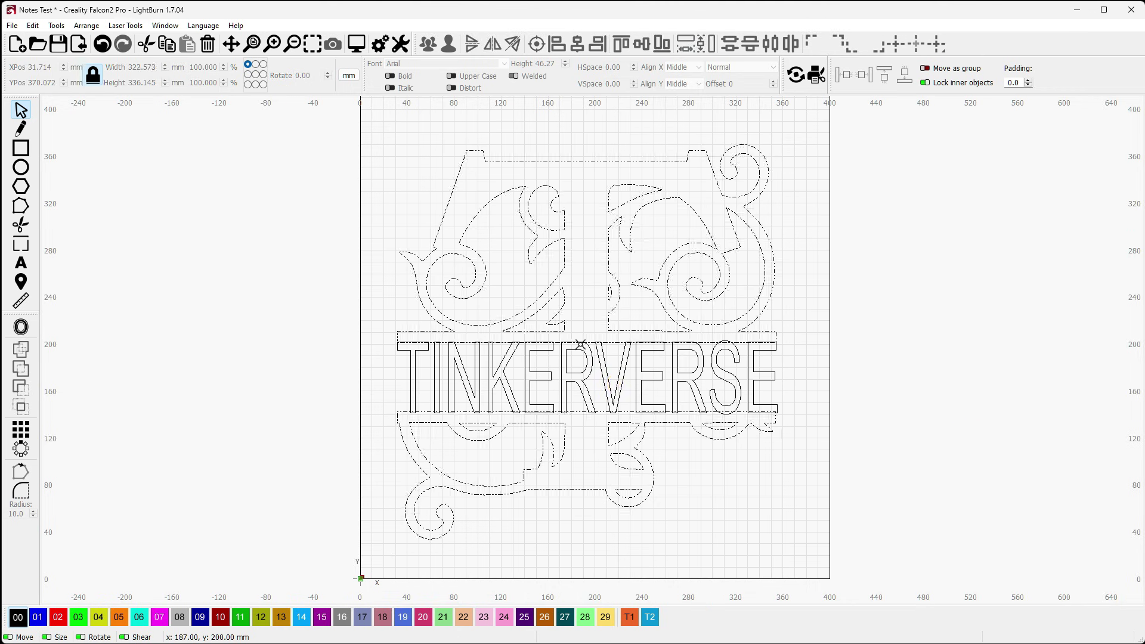
{"action": "left_click", "coordinate": [579, 345]}
{"action": "left_click_drag", "start_coordinate": [847, 454], "coordinate": [644, 266]}
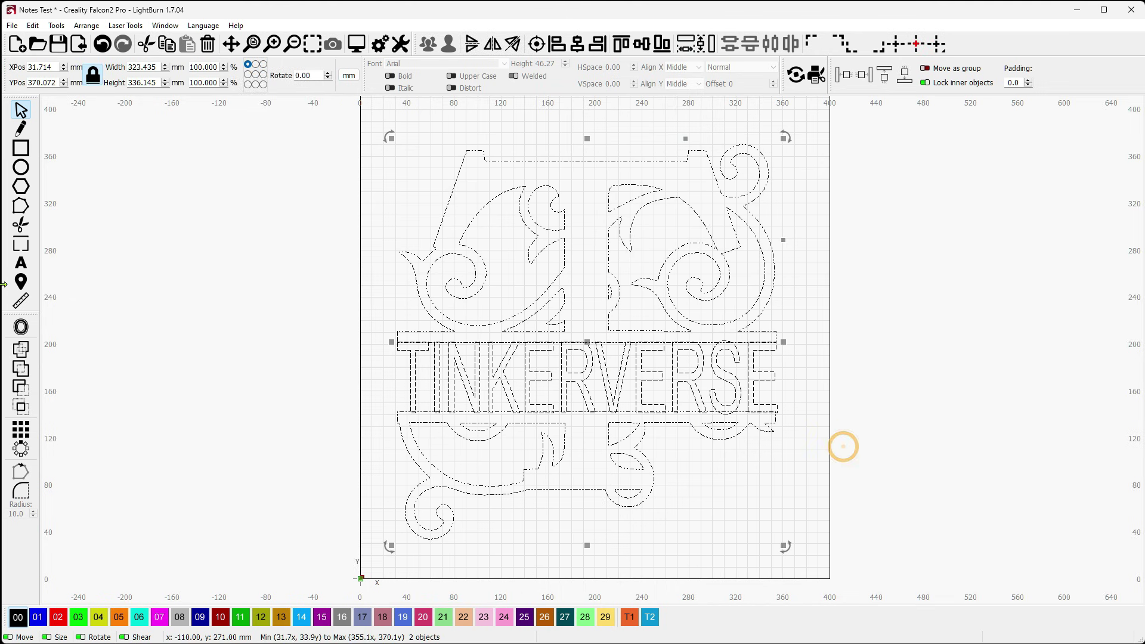
{"action": "left_click", "coordinate": [21, 368]}
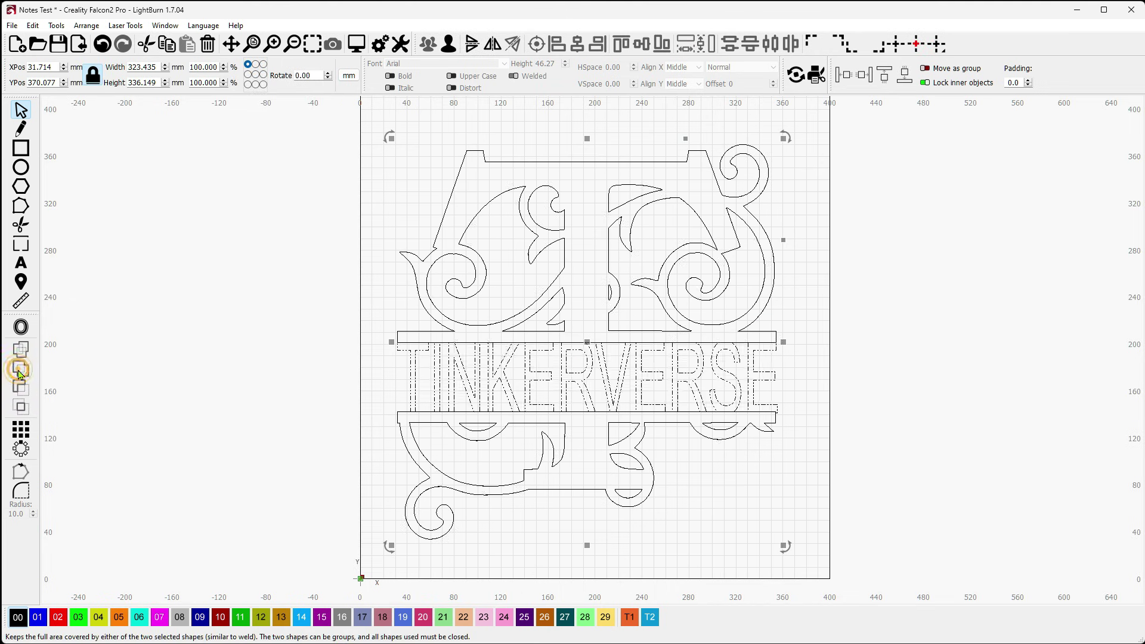
Undo the union and unlock the scroll-work monogram
{"action": "left_click", "coordinate": [329, 355]}
{"action": "key", "text": "ctrl+z"}
{"action": "left_click", "coordinate": [828, 281]}
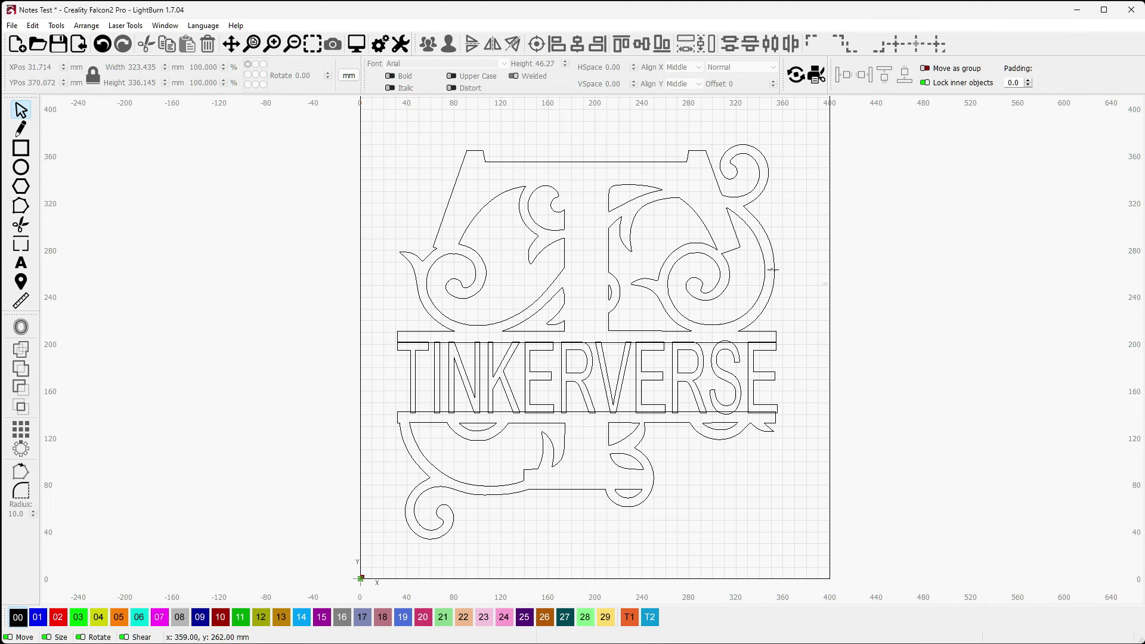
{"action": "left_click", "coordinate": [764, 269]}
{"action": "right_click", "coordinate": [764, 269]}
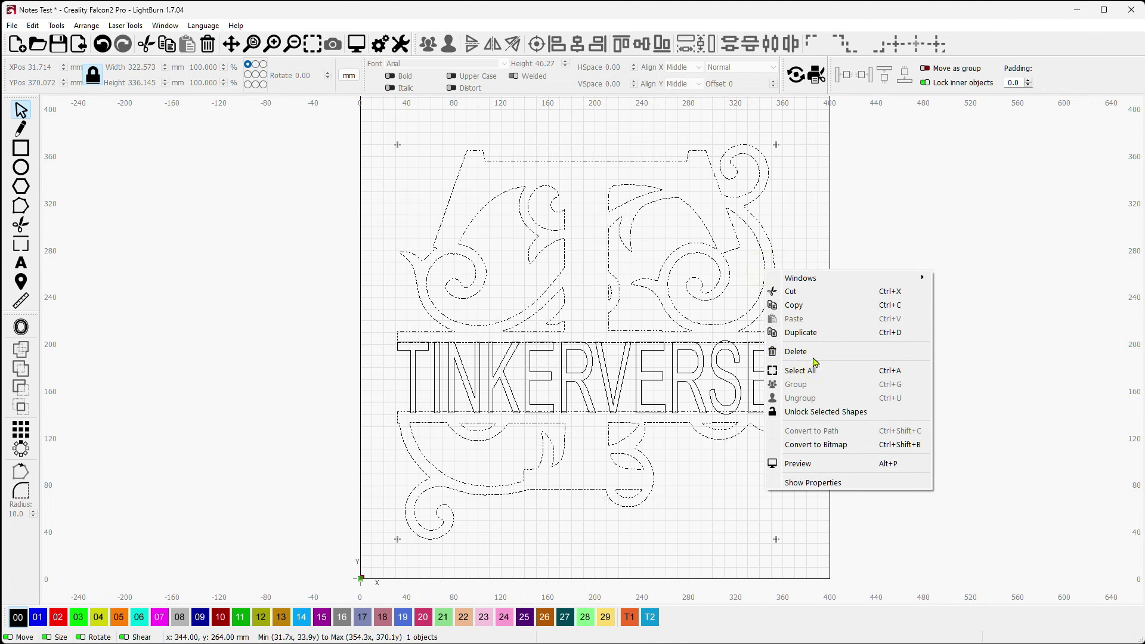
{"action": "left_click", "coordinate": [831, 410]}
Union the text with the monogram again, inspect the result, then undo it
{"action": "left_click_drag", "start_coordinate": [851, 481], "coordinate": [720, 370]}
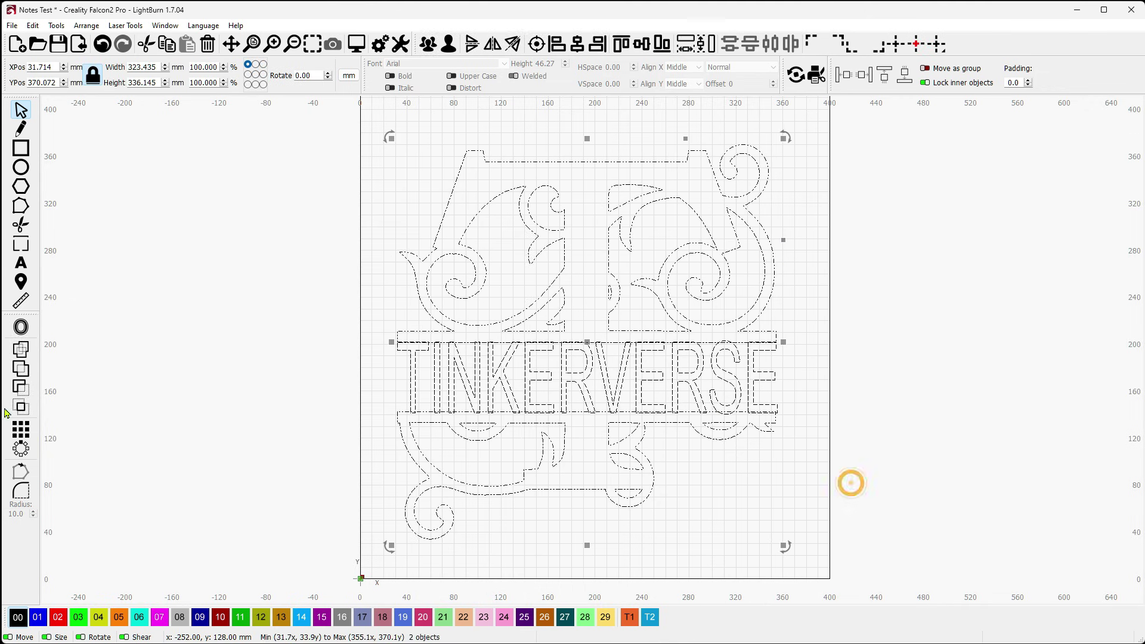
{"action": "left_click", "coordinate": [21, 369]}
{"action": "left_click", "coordinate": [296, 428]}
{"action": "left_click", "coordinate": [925, 400]}
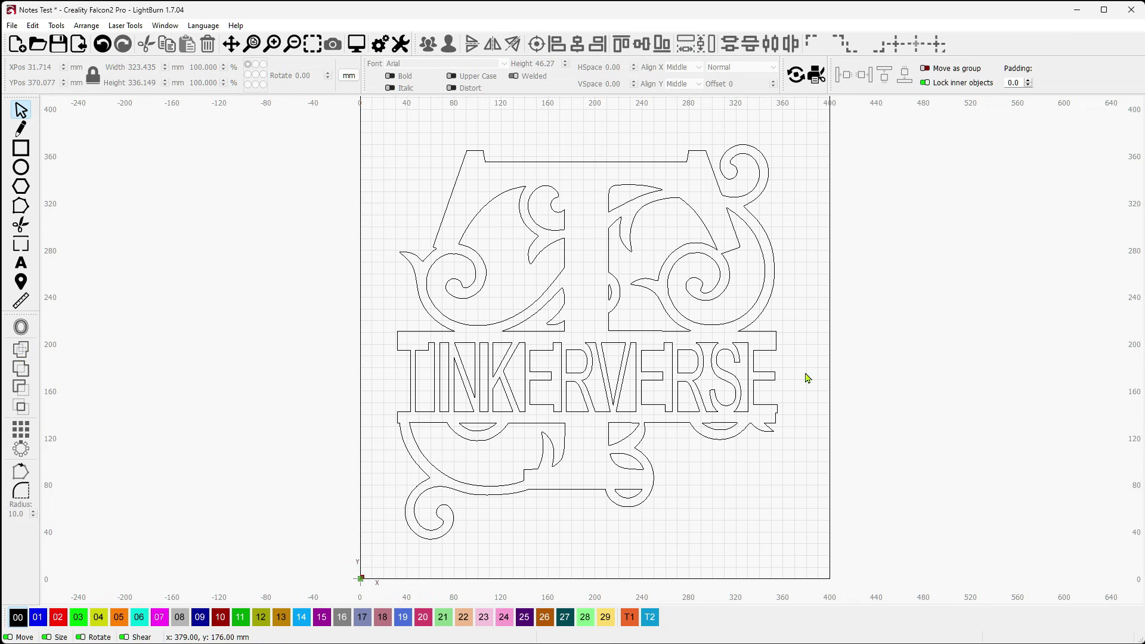
{"action": "key", "text": "ctrl+z"}
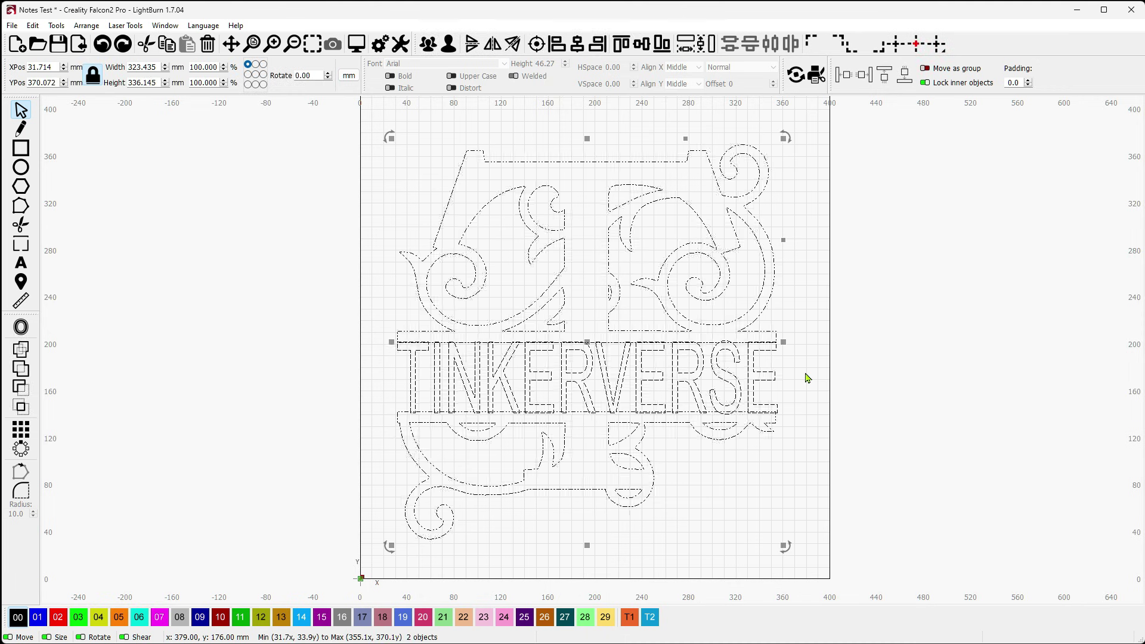
{"action": "left_click", "coordinate": [814, 358]}
{"action": "left_click", "coordinate": [768, 303]}
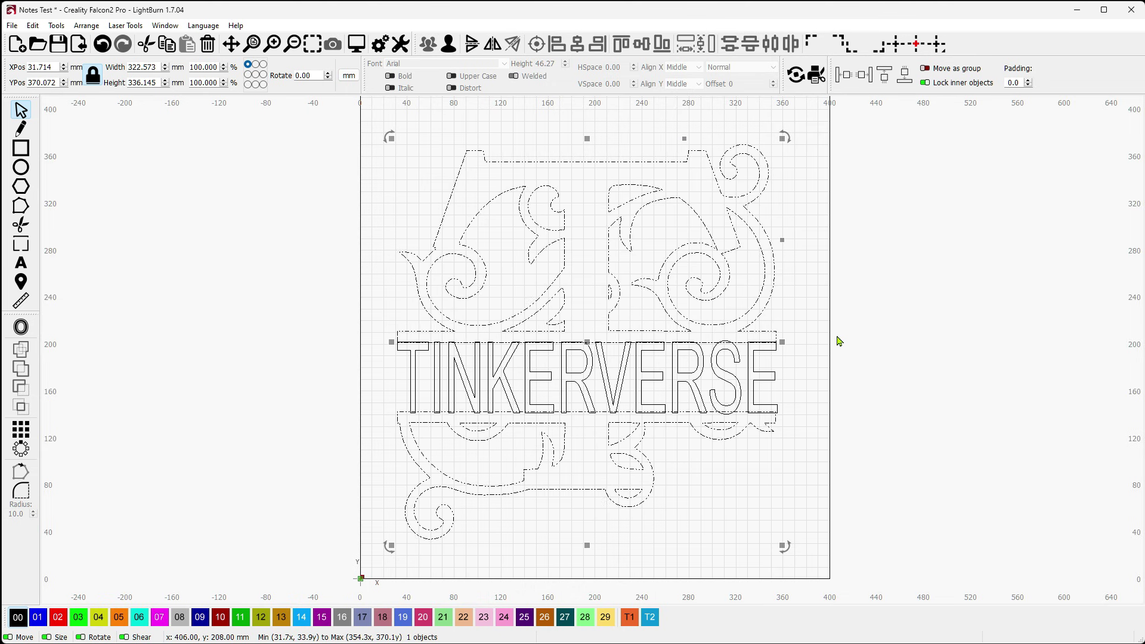
{"action": "left_click", "coordinate": [836, 335]}
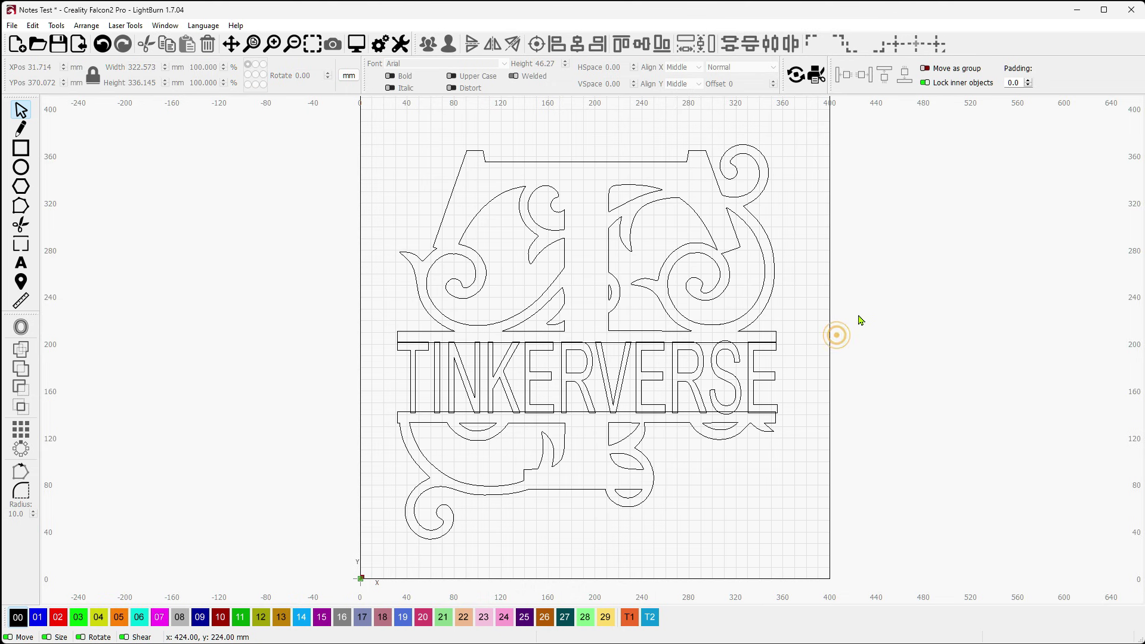
{"action": "left_click", "coordinate": [757, 301]}
{"action": "right_click", "coordinate": [758, 301]}
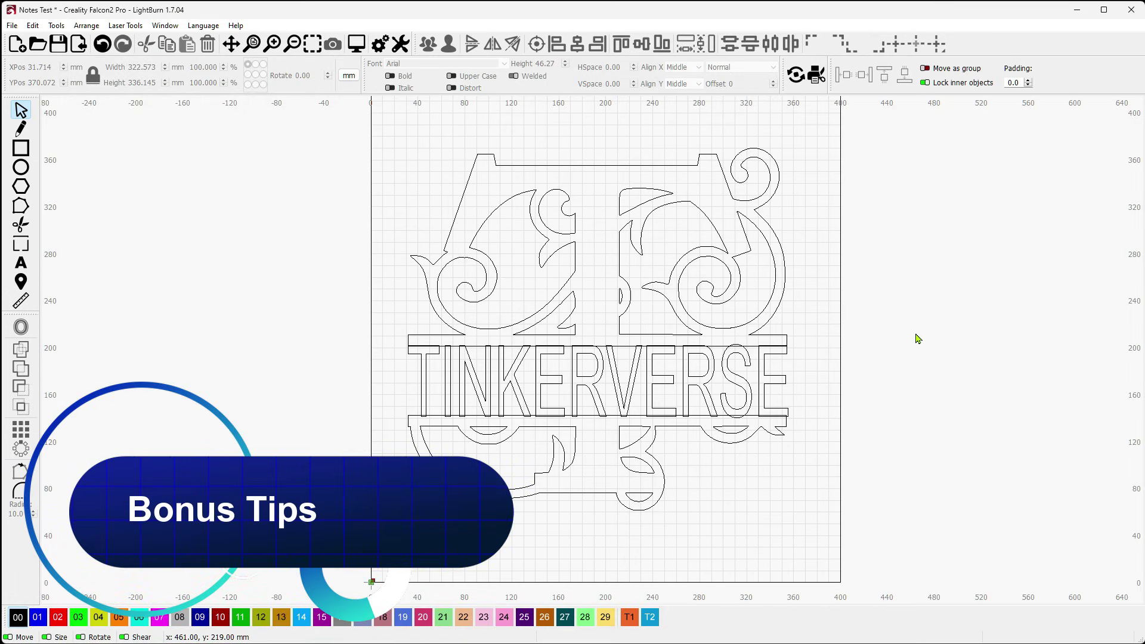
Pan the design and restore the Cuts / Layers and Material Library panels
{"action": "left_click_drag", "start_coordinate": [939, 354], "coordinate": [910, 366]}
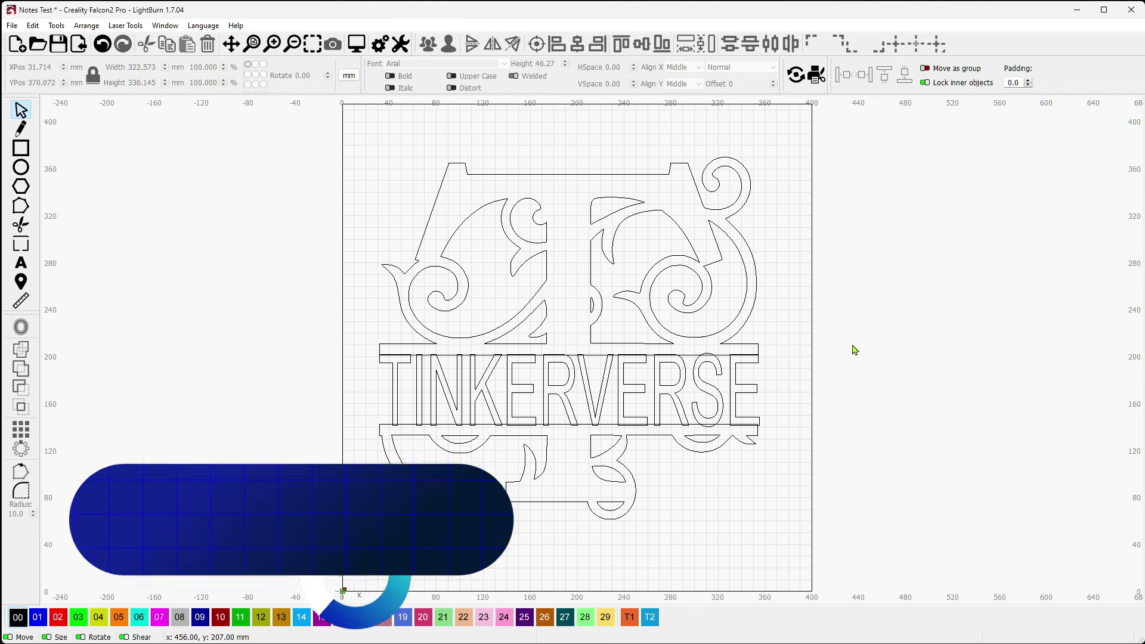
{"action": "key", "text": "Tab"}
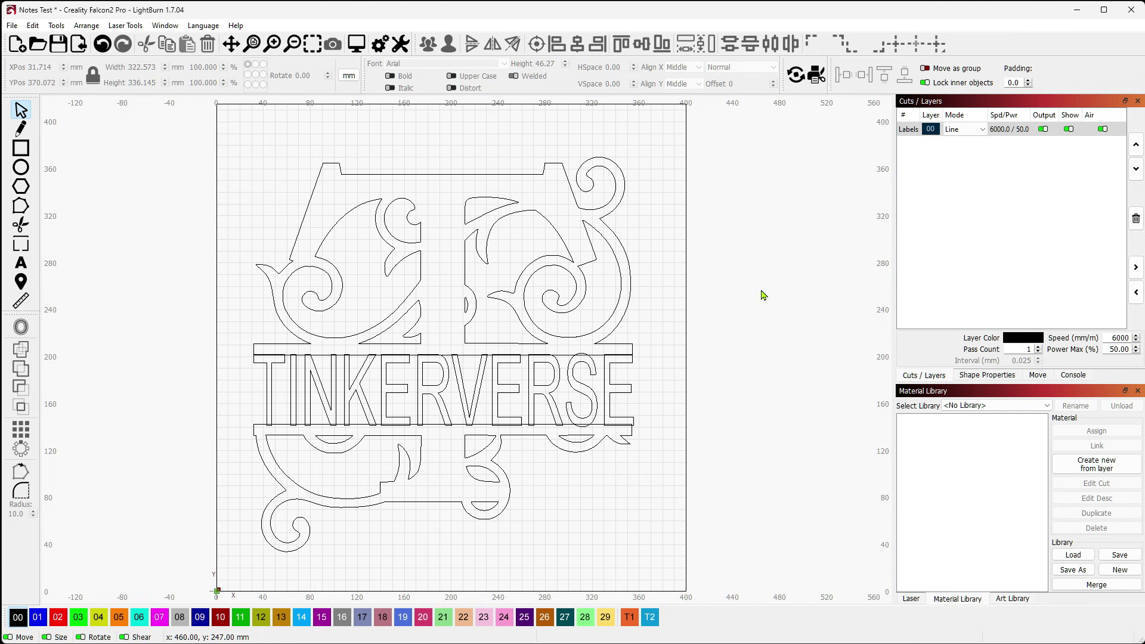
Hide and restore the side panels with F12, float the Material Library at left, then hide all panels with Ctrl+Tab
{"action": "left_click", "coordinate": [164, 25]}
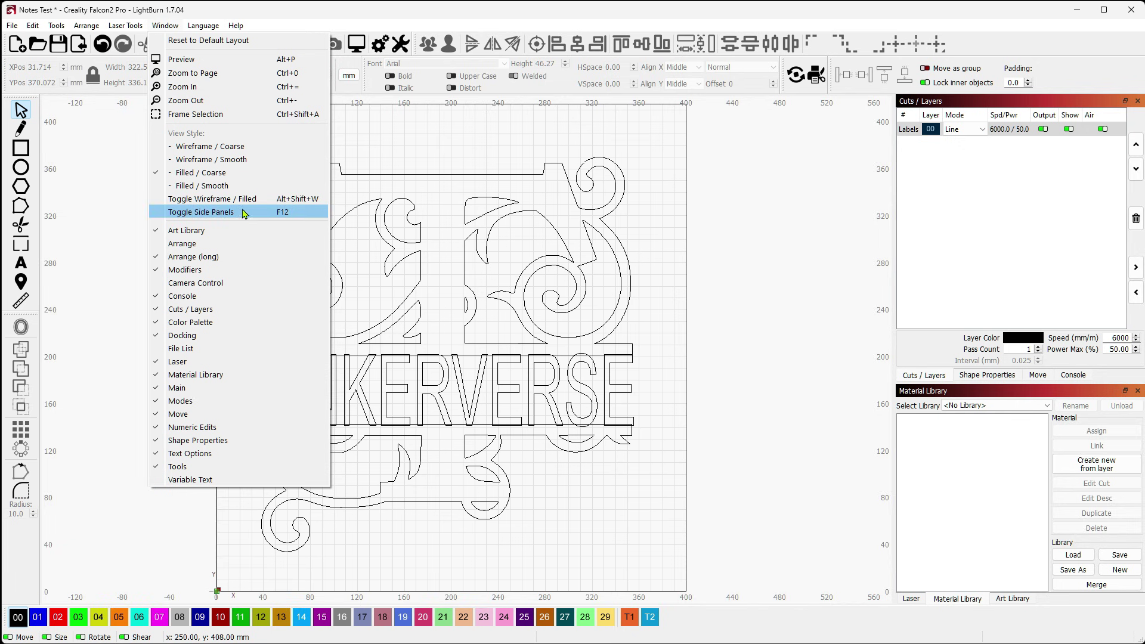
{"action": "left_click", "coordinate": [793, 294]}
{"action": "key", "text": "F12"}
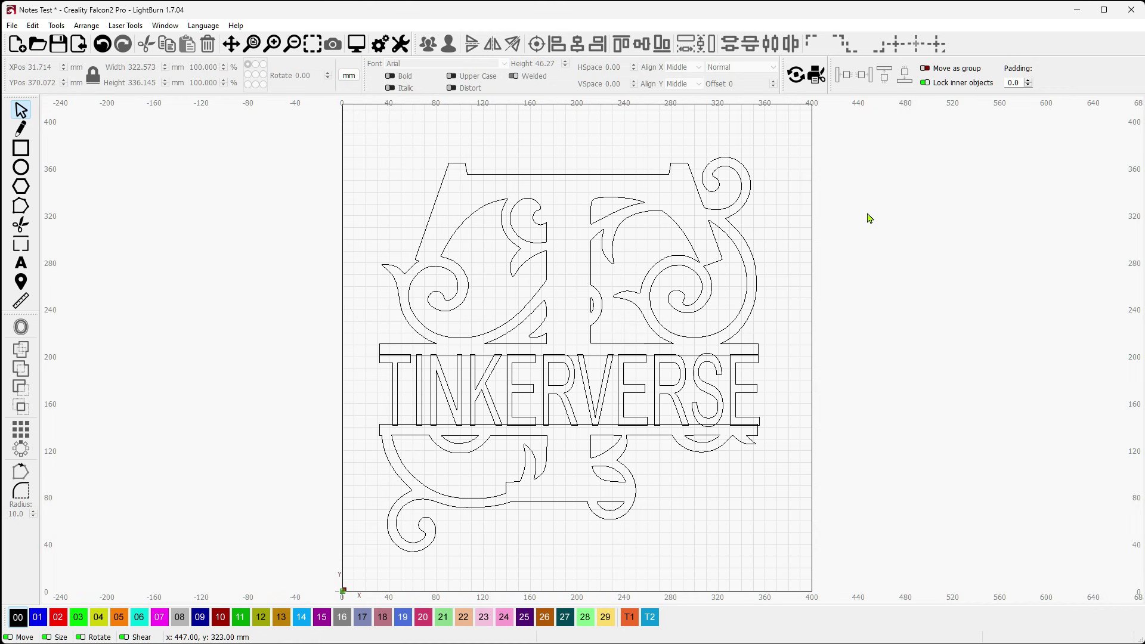
{"action": "key", "text": "F12"}
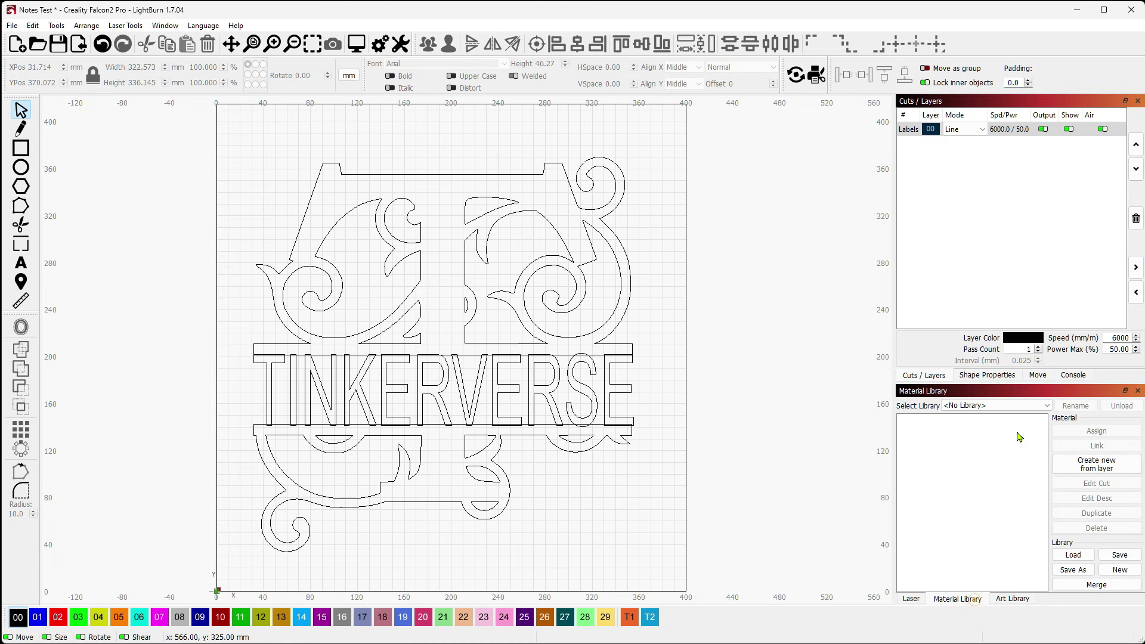
{"action": "left_click_drag", "start_coordinate": [957, 599], "coordinate": [108, 288]}
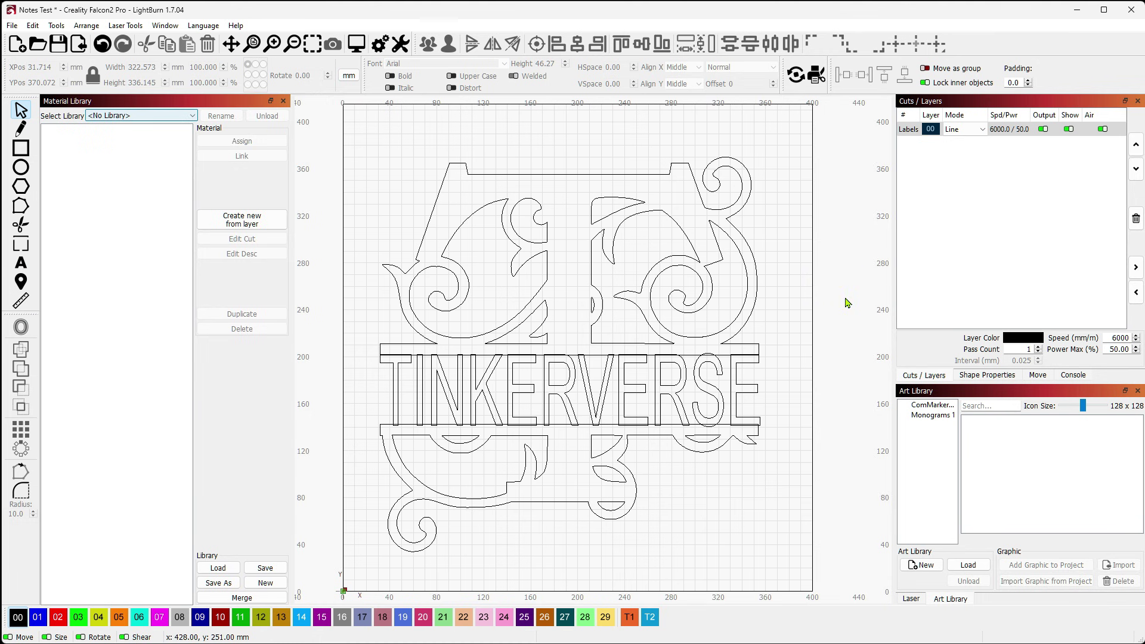
{"action": "key", "text": "ctrl+tab"}
{"action": "key", "text": "ctrl+tab"}
{"action": "key", "text": "ctrl+tab"}
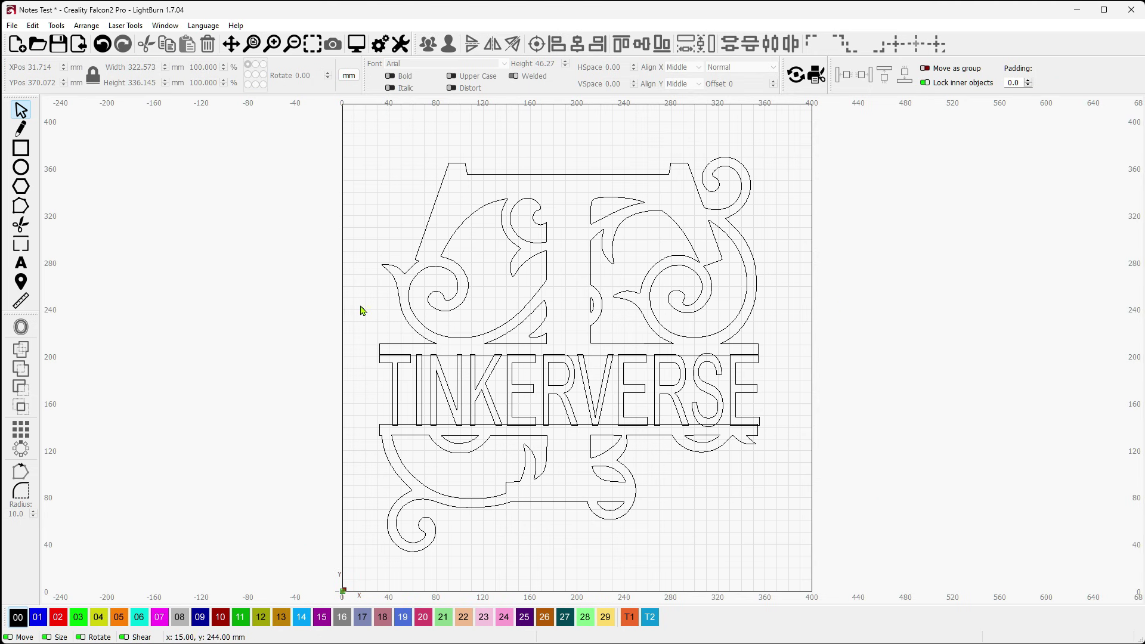
Bring the side panels back with Ctrl+Tab and F12, leaving the Window options unchanged
{"action": "key", "text": "ctrl+tab"}
{"action": "key", "text": "ctrl+tab"}
{"action": "key", "text": "ctrl+tab"}
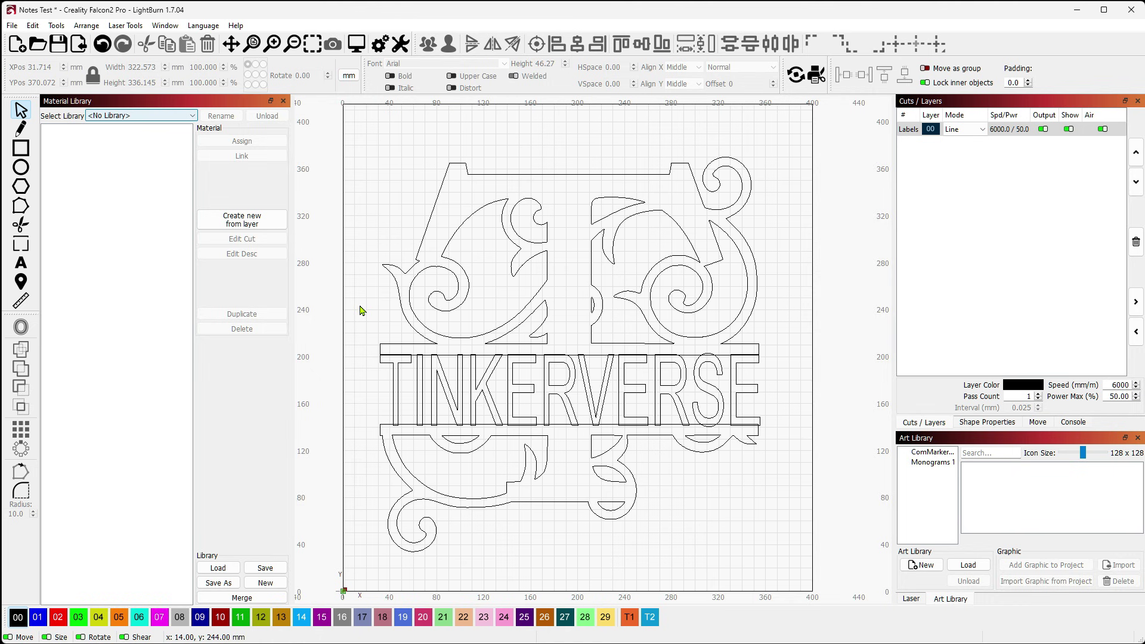
{"action": "key", "text": "ctrl+tab"}
{"action": "key", "text": "F12"}
{"action": "left_click", "coordinate": [162, 26]}
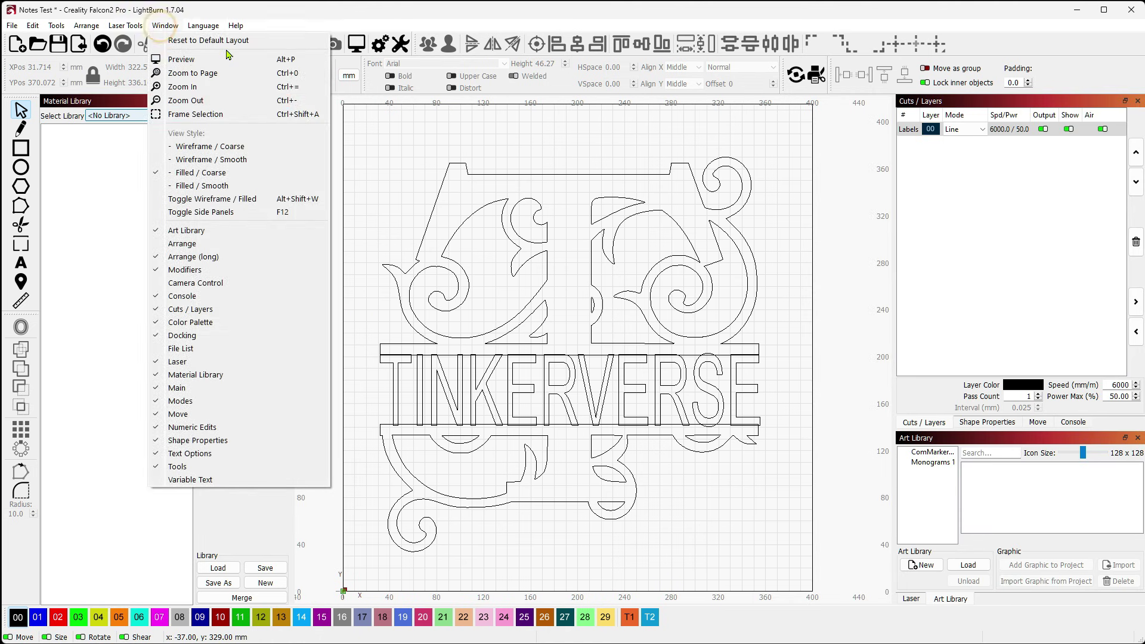
{"action": "left_click", "coordinate": [851, 220]}
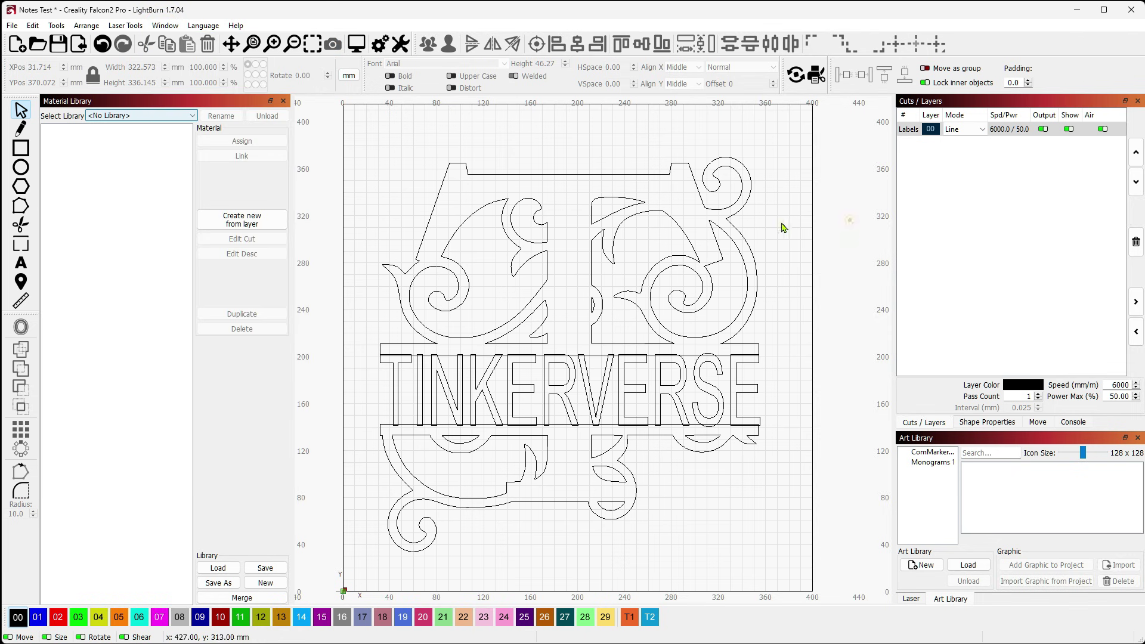
Dock the floating Material Library into the right panel group and move its tab after Art Library
{"action": "left_click_drag", "start_coordinate": [151, 103], "coordinate": [1001, 547]}
{"action": "left_click_drag", "start_coordinate": [950, 601], "coordinate": [1005, 599]}
{"action": "left_click", "coordinate": [825, 490]}
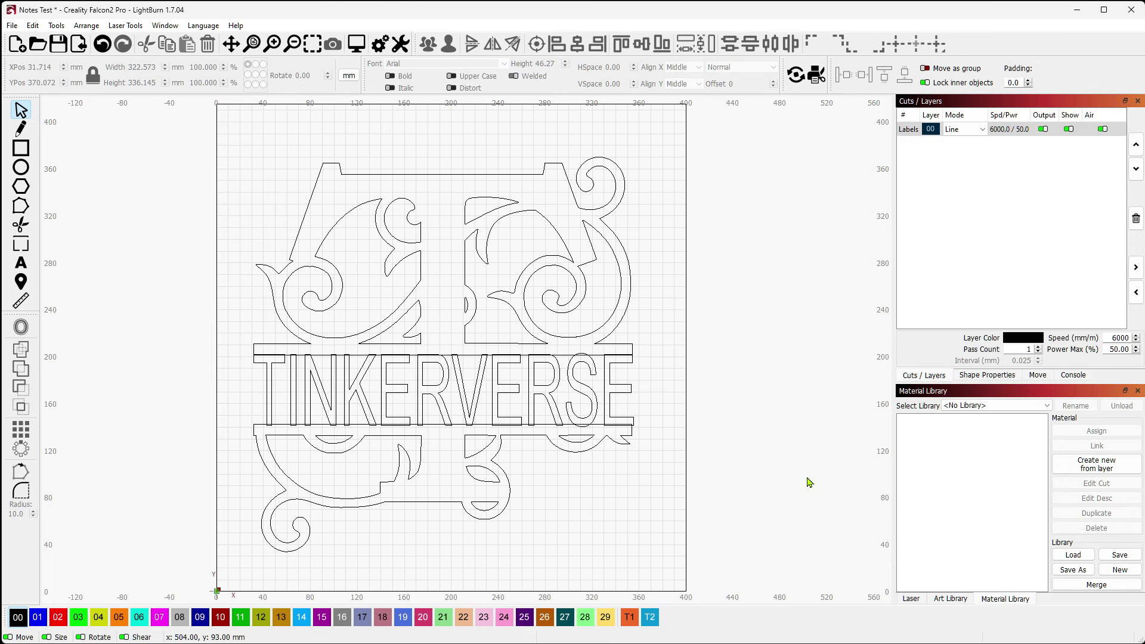
{"action": "key", "text": "space"}
{"action": "left_click_drag", "start_coordinate": [381, 384], "coordinate": [336, 290]}
{"action": "key", "text": "space"}
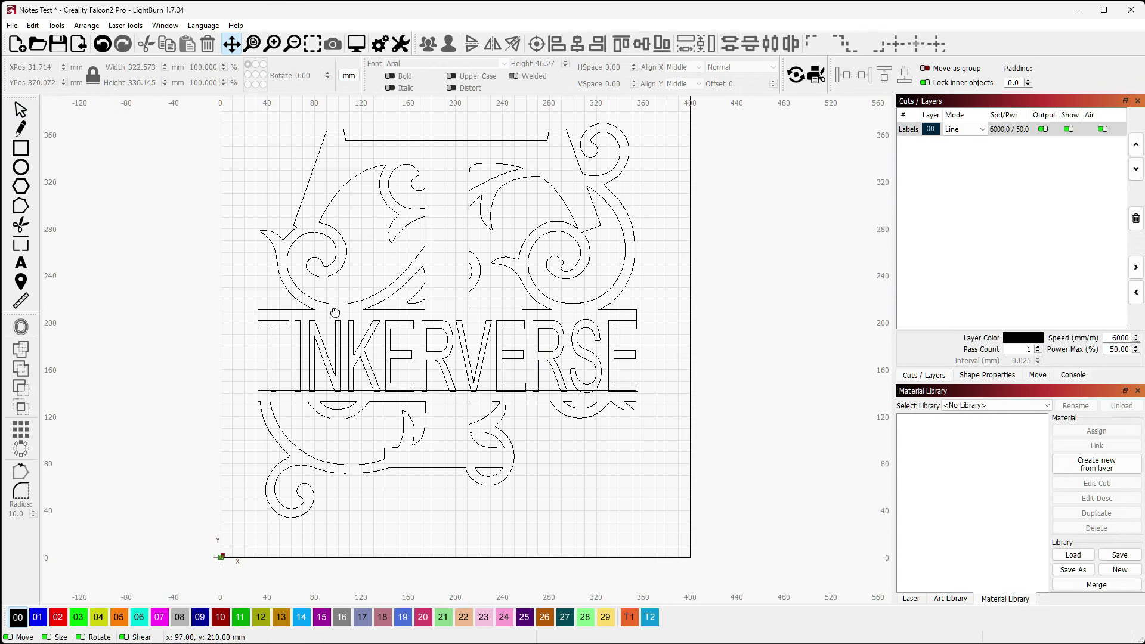
{"action": "left_click_drag", "start_coordinate": [365, 279], "coordinate": [427, 333]}
{"action": "scroll", "coordinate": [429, 350], "scroll_direction": "up", "scroll_amount": 5}
{"action": "scroll", "coordinate": [500, 357], "scroll_direction": "up", "scroll_amount": 5}
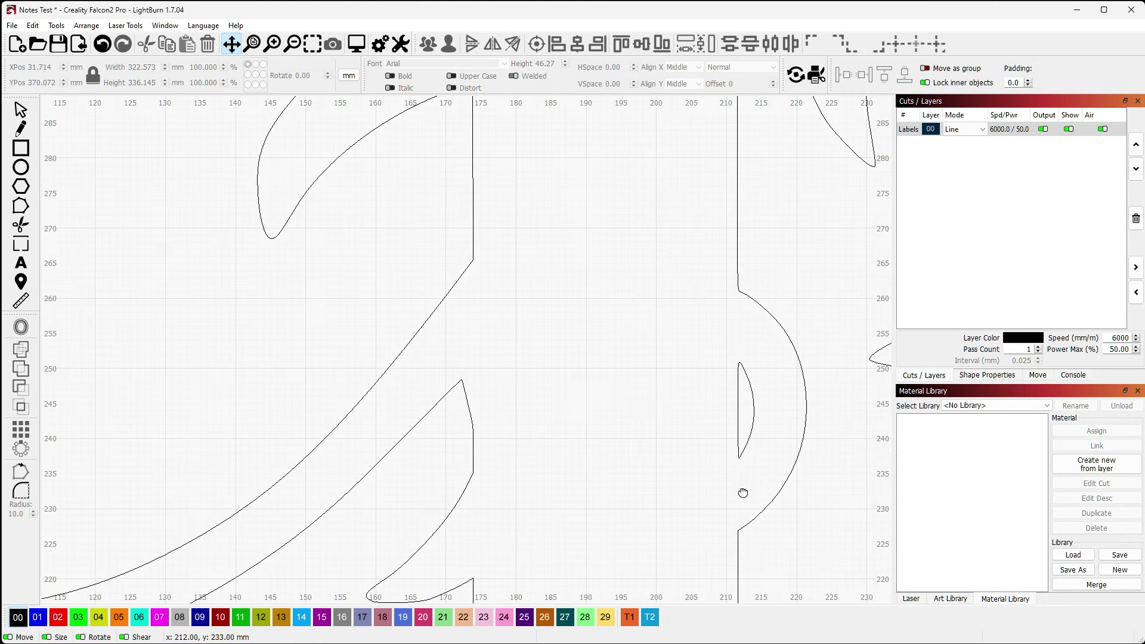
{"action": "left_click_drag", "start_coordinate": [741, 493], "coordinate": [406, 271]}
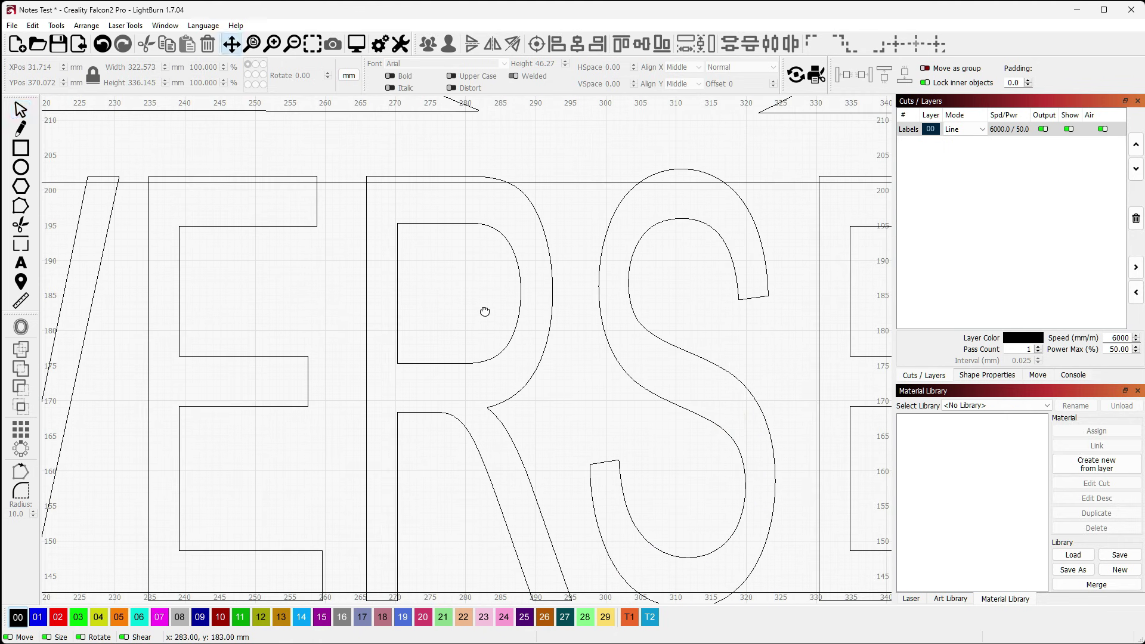
{"action": "left_click_drag", "start_coordinate": [762, 460], "coordinate": [590, 334]}
{"action": "left_click_drag", "start_coordinate": [662, 345], "coordinate": [588, 306]}
{"action": "scroll", "coordinate": [588, 305], "scroll_direction": "down", "scroll_amount": 2}
{"action": "right_click", "coordinate": [135, 266]}
{"action": "scroll", "coordinate": [519, 302], "scroll_direction": "down", "scroll_amount": 4}
{"action": "scroll", "coordinate": [536, 294], "scroll_direction": "down", "scroll_amount": 2}
{"action": "left_click_drag", "start_coordinate": [536, 294], "coordinate": [559, 379]}
{"action": "right_click", "coordinate": [811, 290]}
{"action": "left_click", "coordinate": [831, 241]}
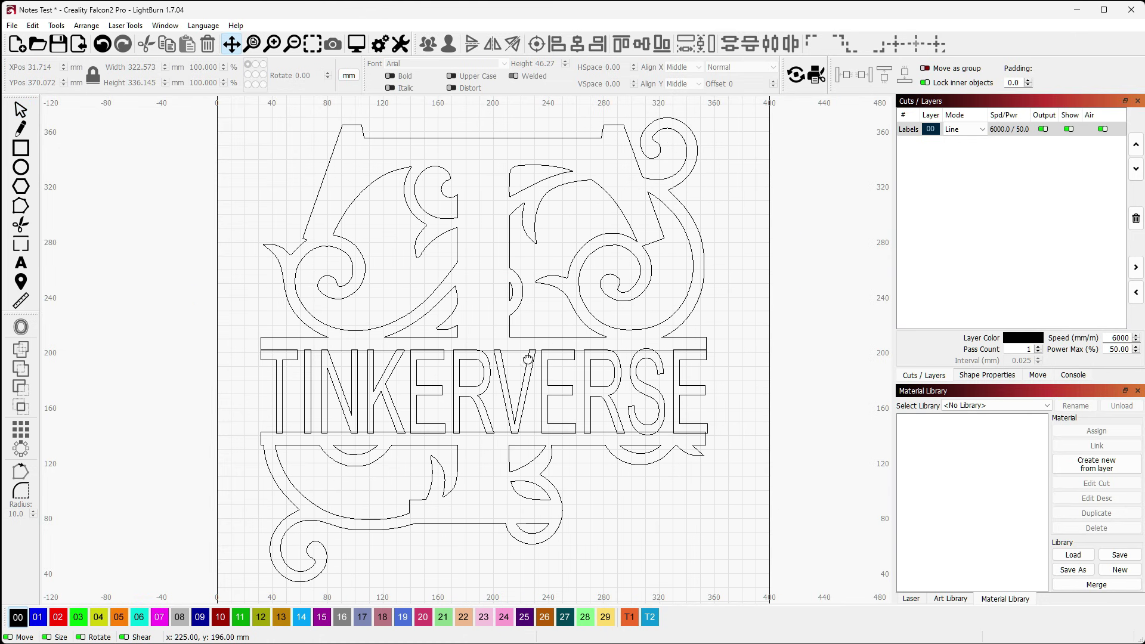
{"action": "left_click_drag", "start_coordinate": [534, 360], "coordinate": [650, 464]}
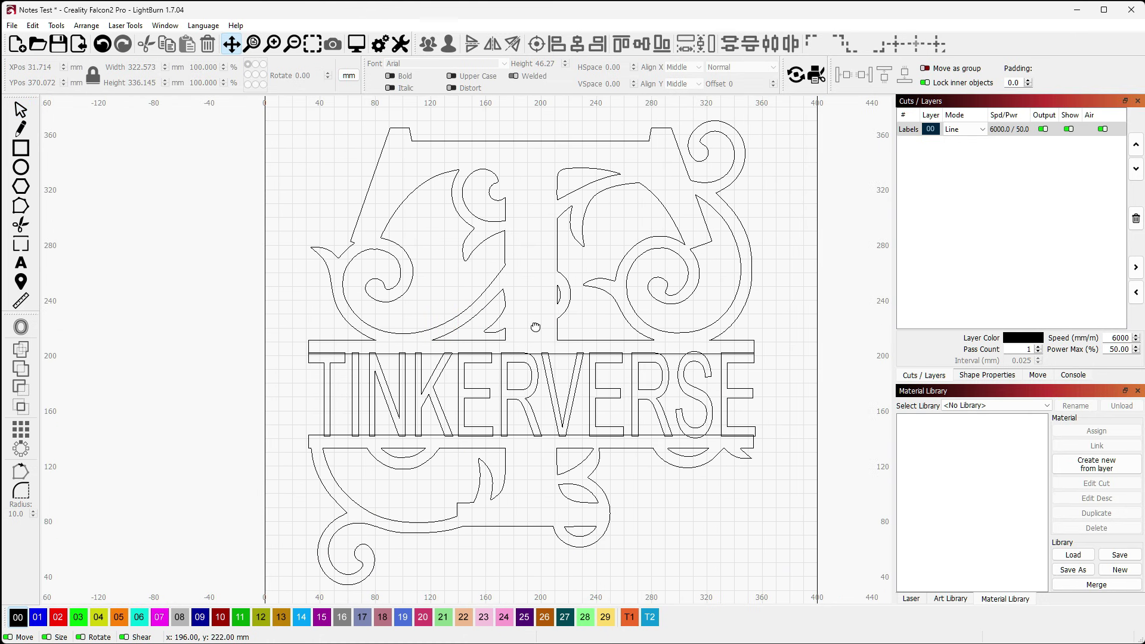
{"action": "left_click_drag", "start_coordinate": [524, 362], "coordinate": [491, 325]}
{"action": "key", "text": "Escape"}
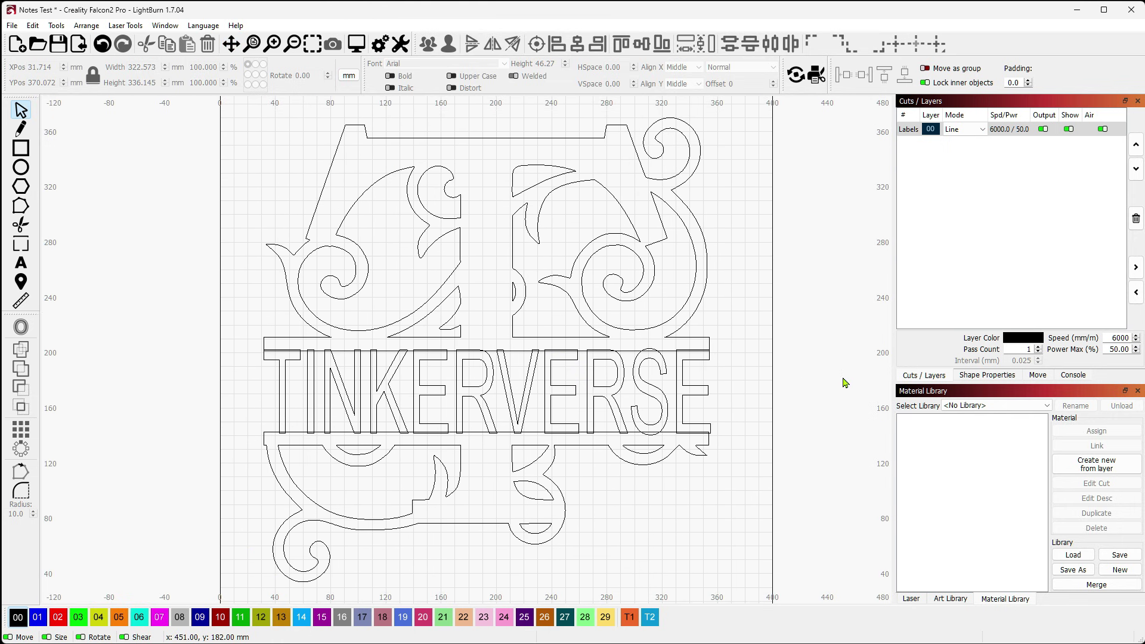